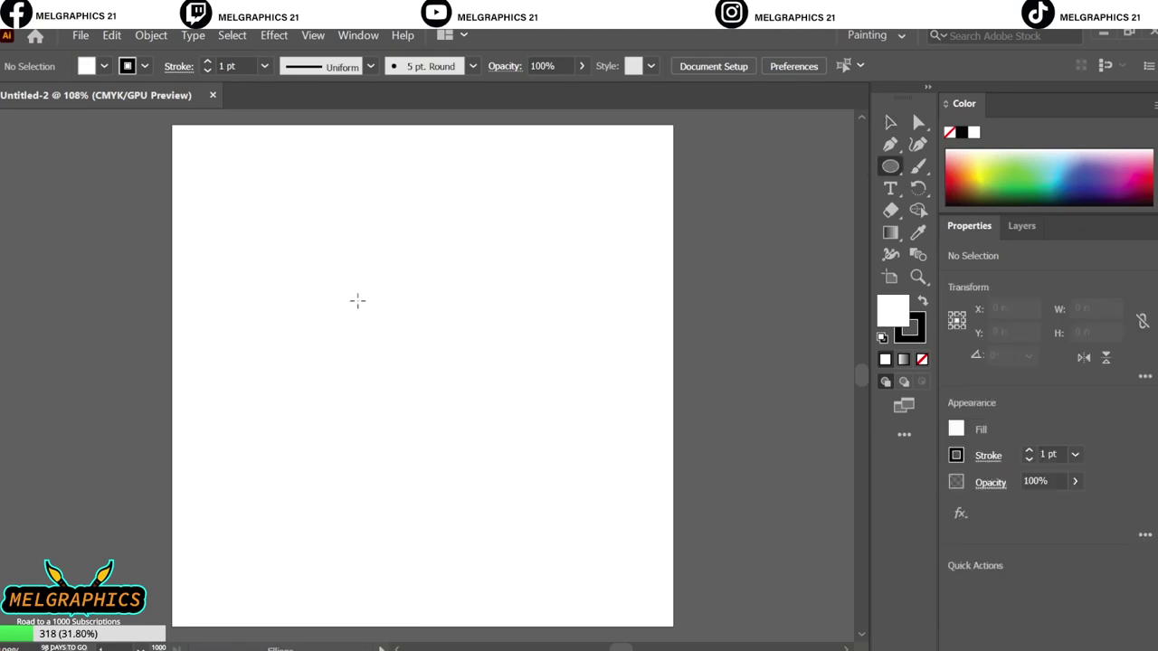
- Create a face circle, enlarge it to about 6.8 in and position it on the page
left_click(375, 330)
key("Return")
key("ctrl+plus")
key("ctrl+plus")
key("ctrl+plus")
key("ctrl+1")
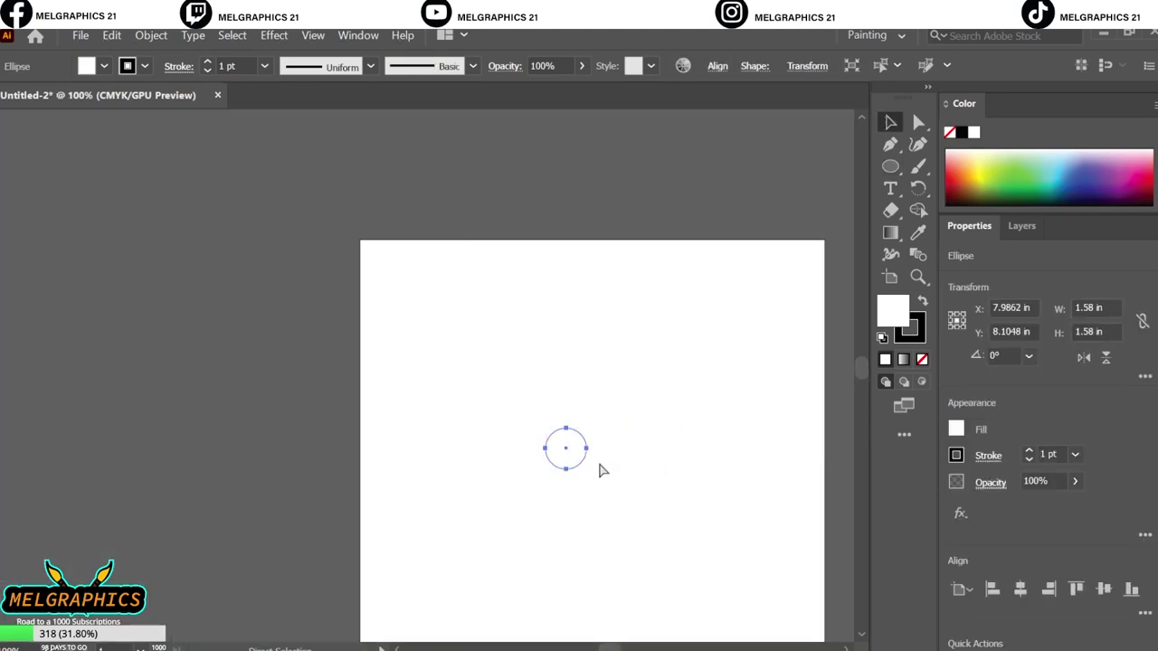
left_click_drag(566, 457, 599, 514)
left_click_drag(613, 421, 677, 486)
left_click_drag(589, 398, 557, 405)
key("ctrl+shift+a")
key("ctrl+plus")
key("ctrl+plus")
key("ctrl+plus")
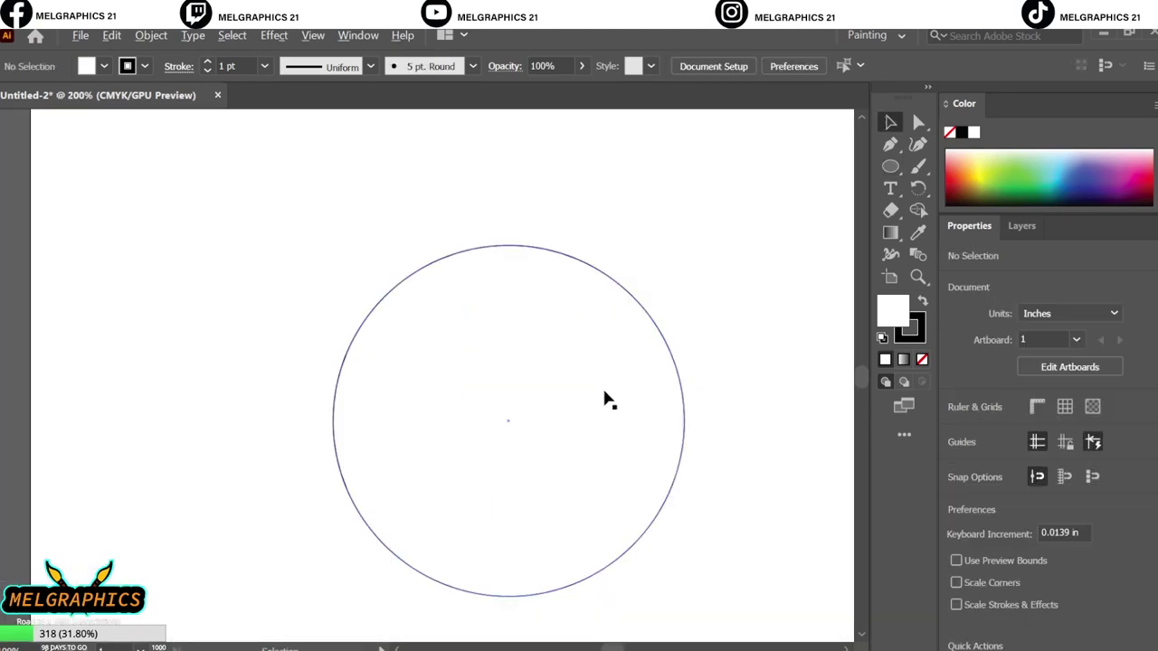
- Draw a wide flat ellipse low in the face and centre it horizontally
key("l")
left_click_drag(369, 466, 576, 546)
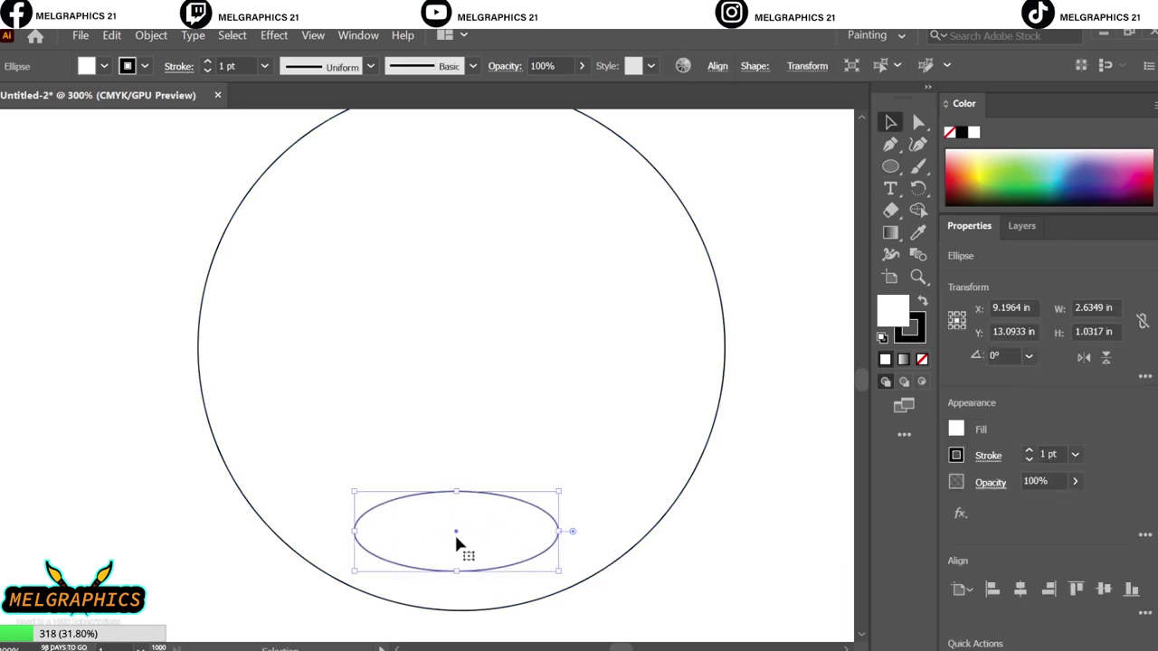
key("ctrl+a")
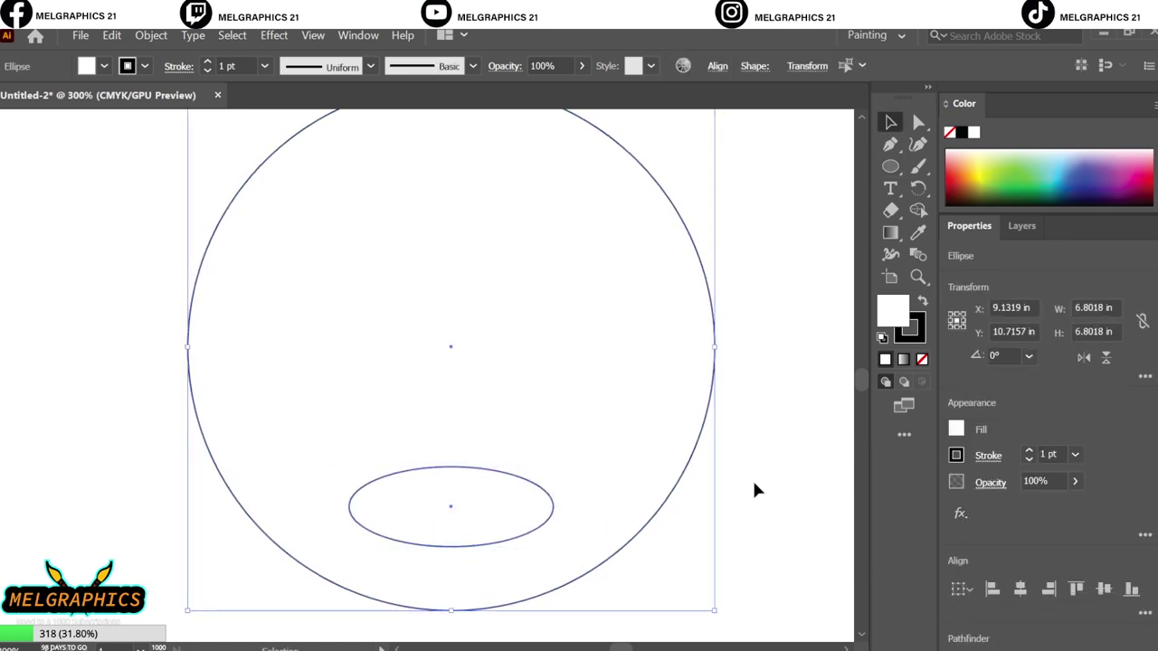
left_click(753, 478)
- Reshape the ellipse into a crescent with raised upper corners and a stretched left corner
key("a")
left_click(553, 506)
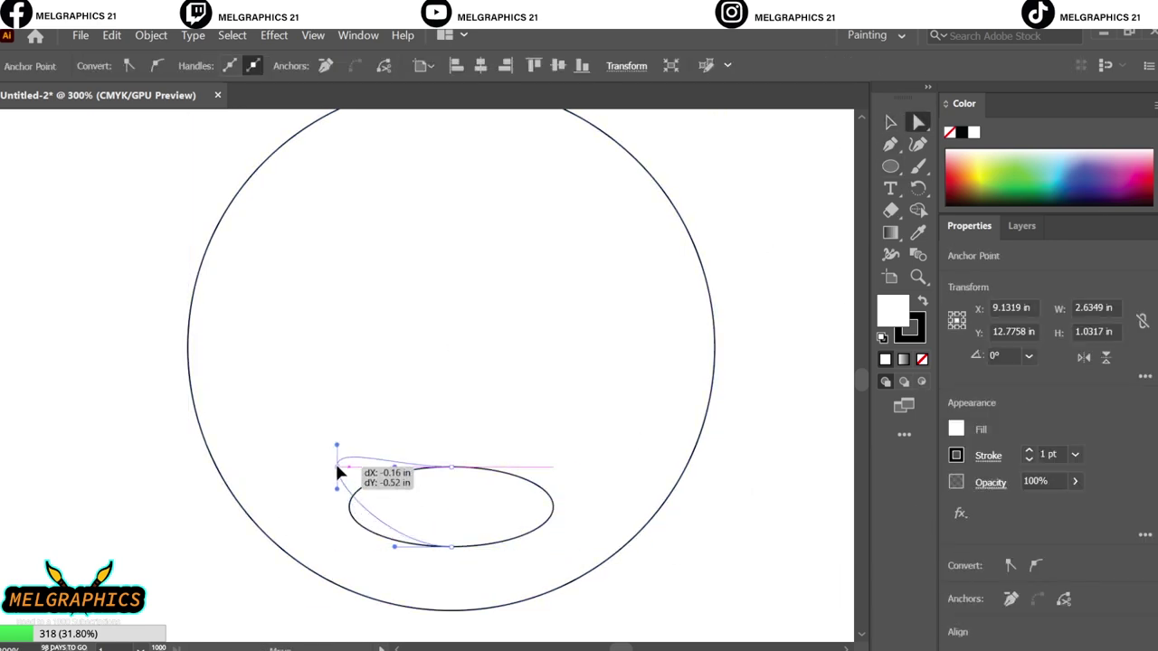
left_click_drag(336, 470, 336, 470)
left_click_drag(552, 507, 587, 457)
key("v")
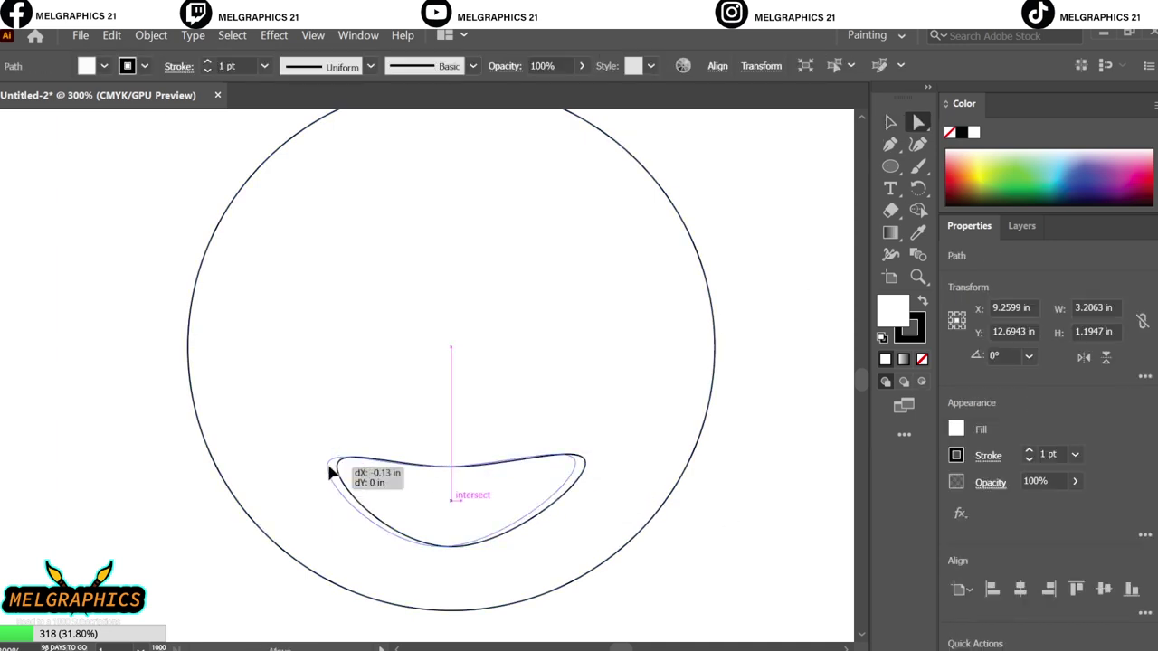
left_click_drag(331, 472, 317, 466)
left_click(564, 406)
left_click(630, 587)
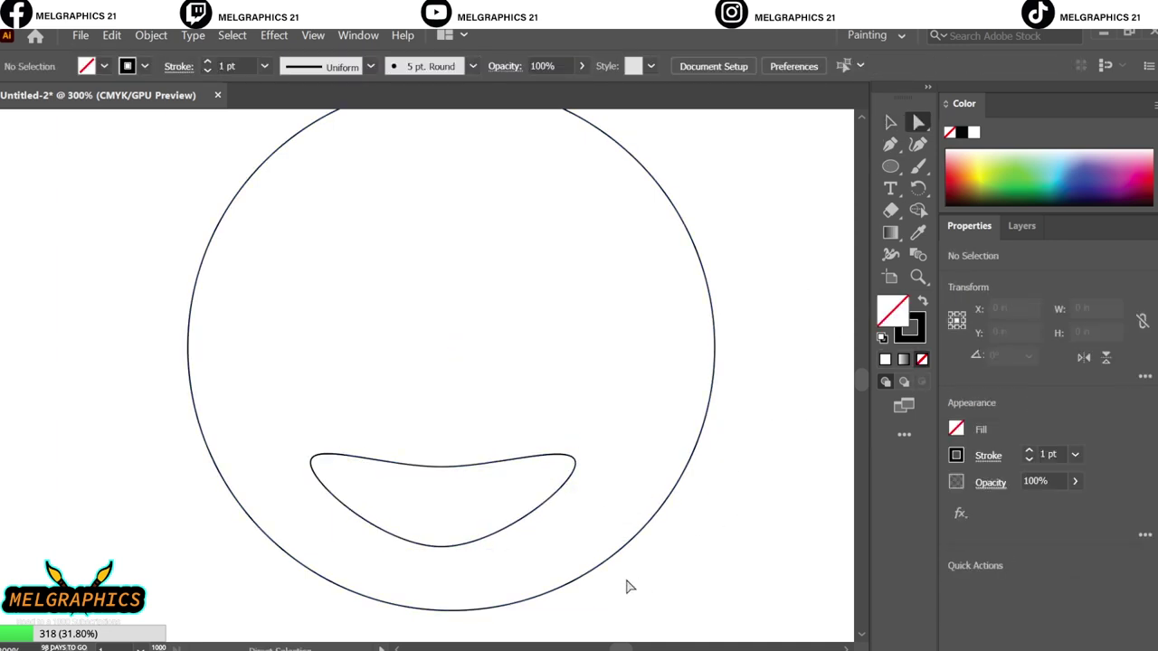
- Raise the mouth's right corner into a sharp upward point
left_click(575, 463)
key("shift+c")
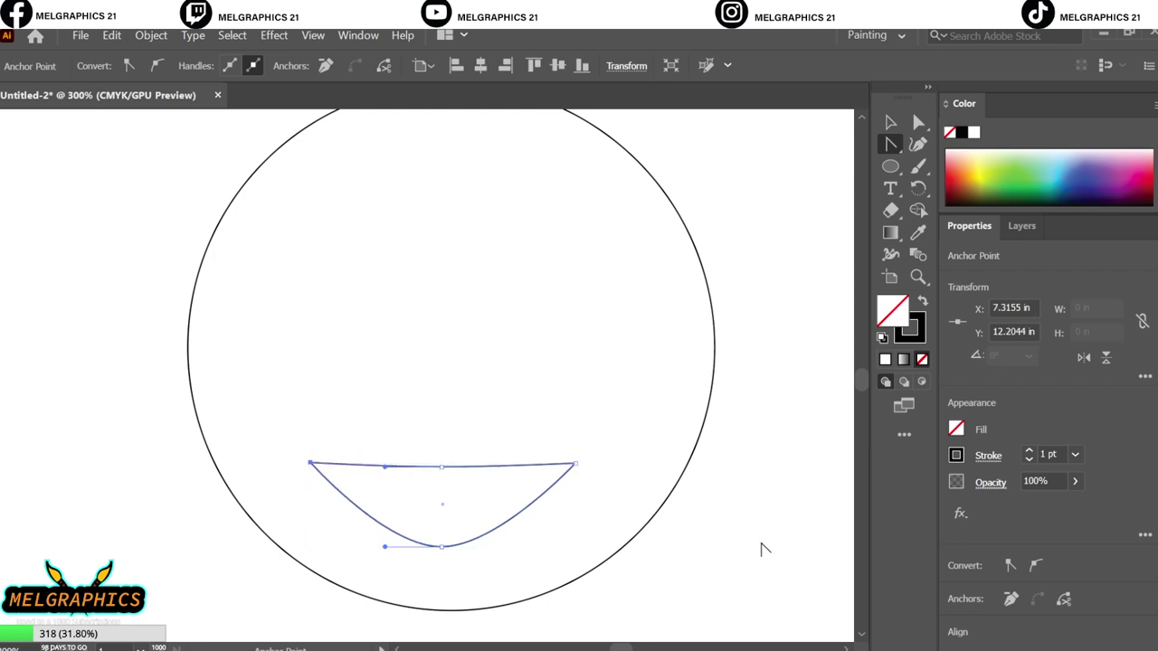
key("a")
left_click(761, 549)
left_click_drag(575, 463, 579, 444)
left_click(542, 573)
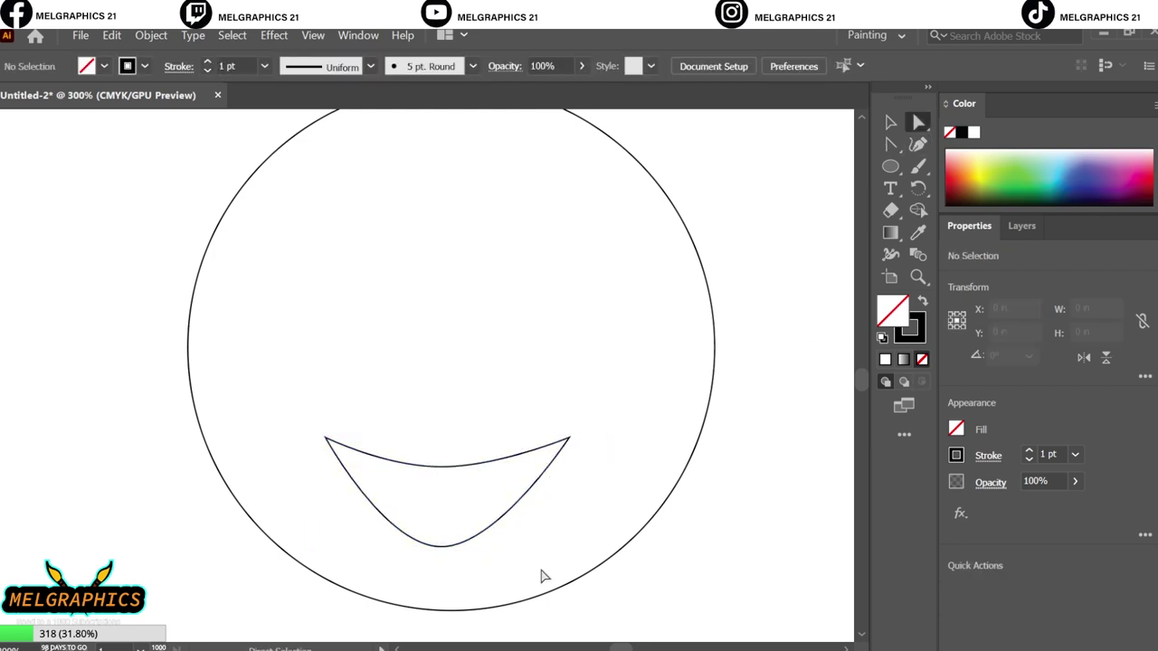
- Move the finished mouth shape into place in the lower face
left_click(447, 547)
left_click(517, 453)
key("v")
left_click(595, 505)
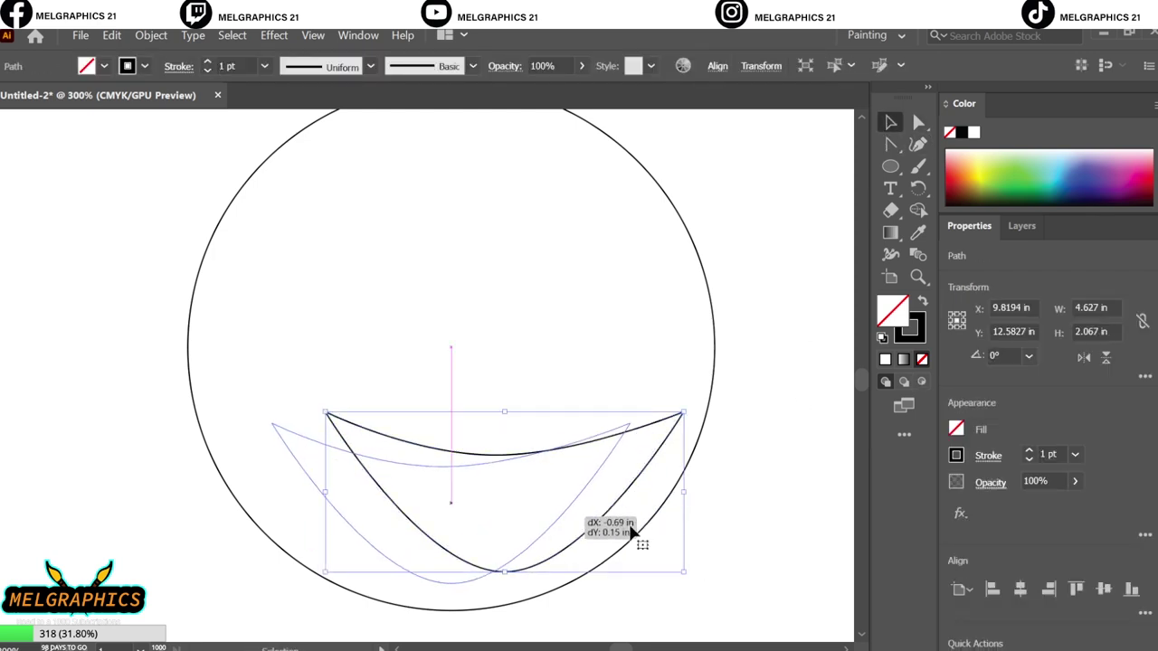
left_click_drag(633, 534, 631, 534)
left_click(759, 460)
- Sketch trial angular eye strokes with the Pen tool, then undo them
key("p")
scroll(479, 437, "up", 2)
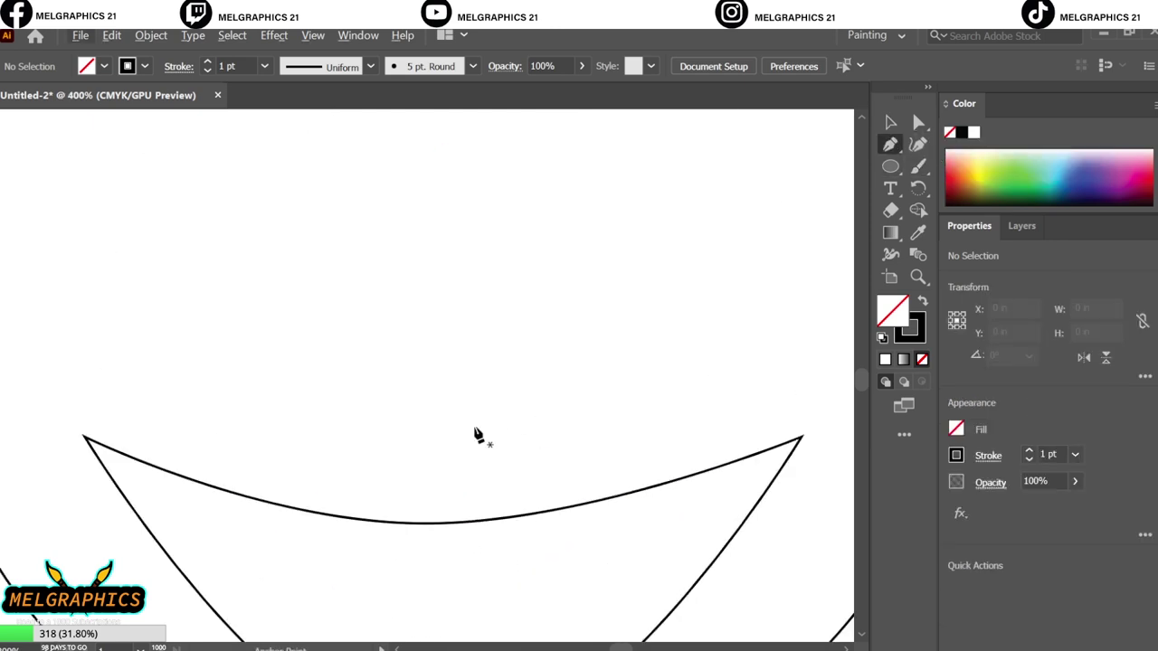
scroll(480, 436, "up", 2)
left_click(332, 377)
left_click(290, 404)
left_click(309, 456)
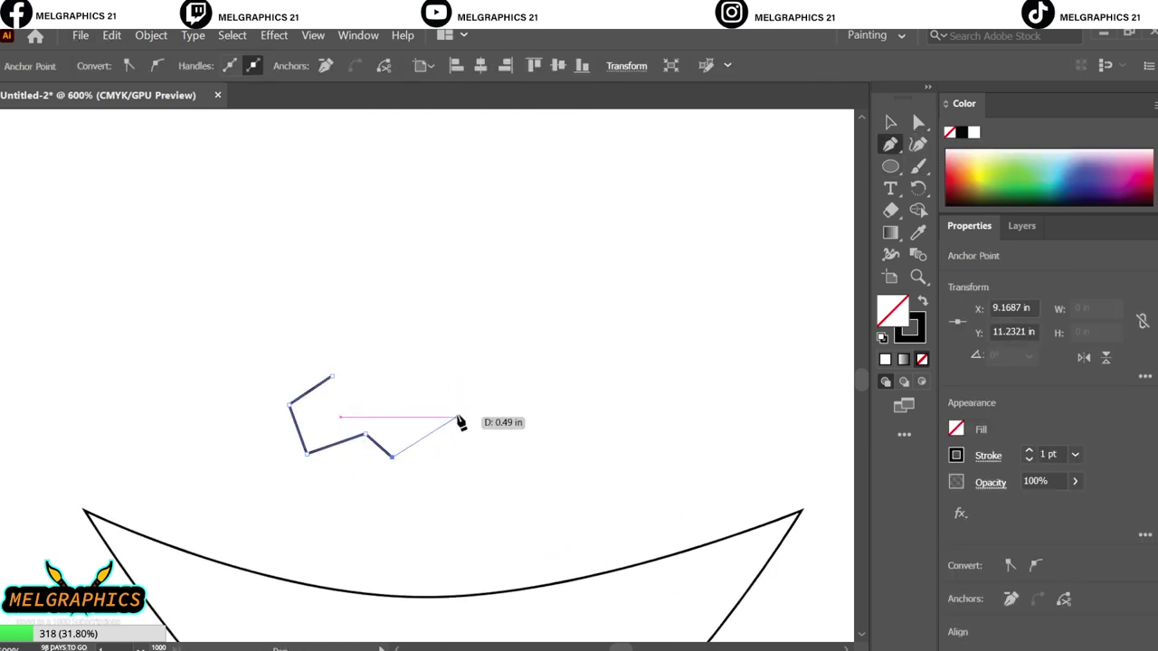
left_click(479, 378)
left_click(531, 424)
scroll(639, 334, "down", 3)
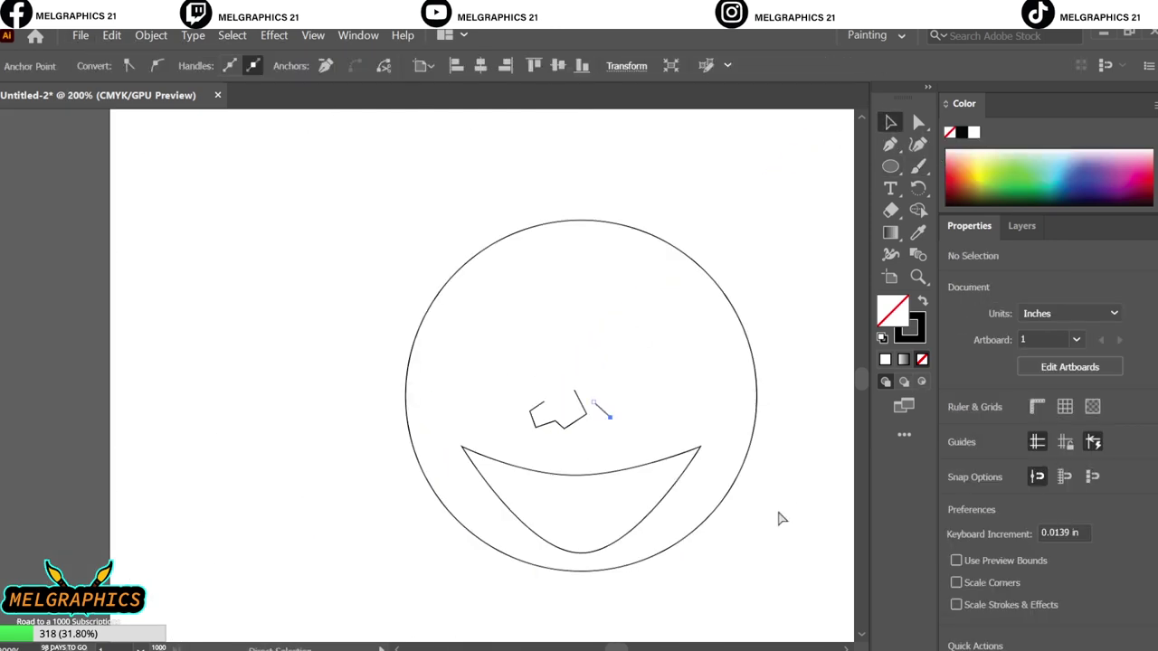
key("ctrl+z")
key("ctrl+z")
key("ctrl+z")
- Try nudging the mouth's right corner, then revert the change
scroll(633, 444, "up", 2)
left_click_drag(648, 467, 645, 458)
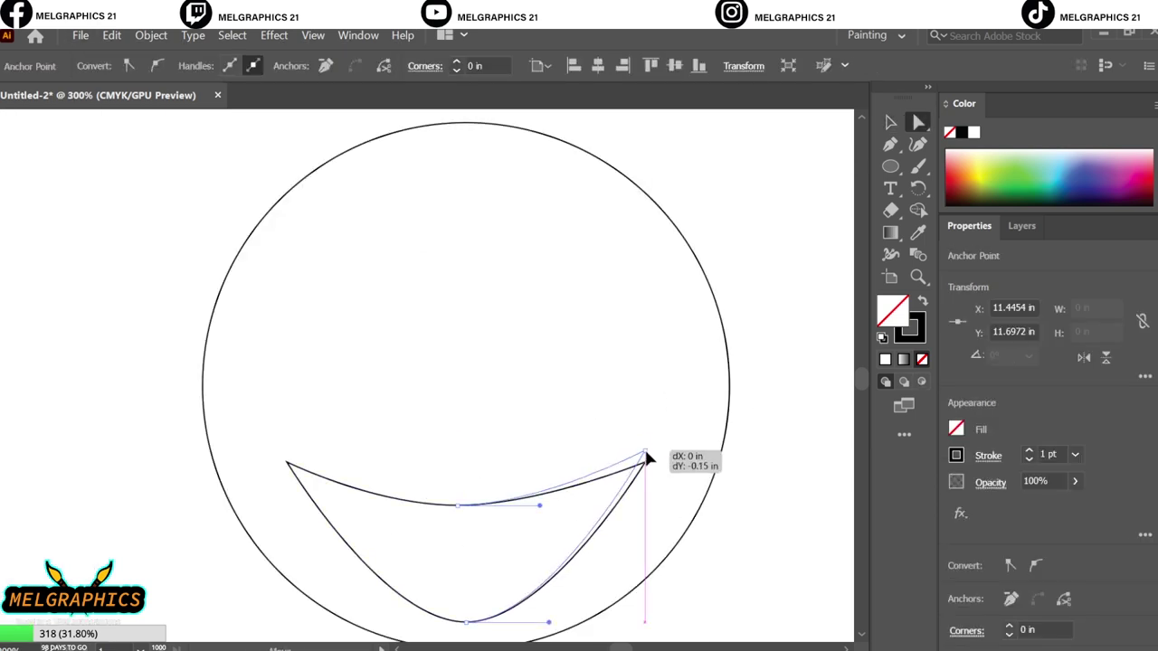
key("ctrl+z")
scroll(750, 491, "down", 3)
scroll(485, 509, "up", 3)
scroll(512, 488, "up", 1)
scroll(512, 488, "right", 2)
- Draw a closed angular eye outline with the Pen tool
key("p")
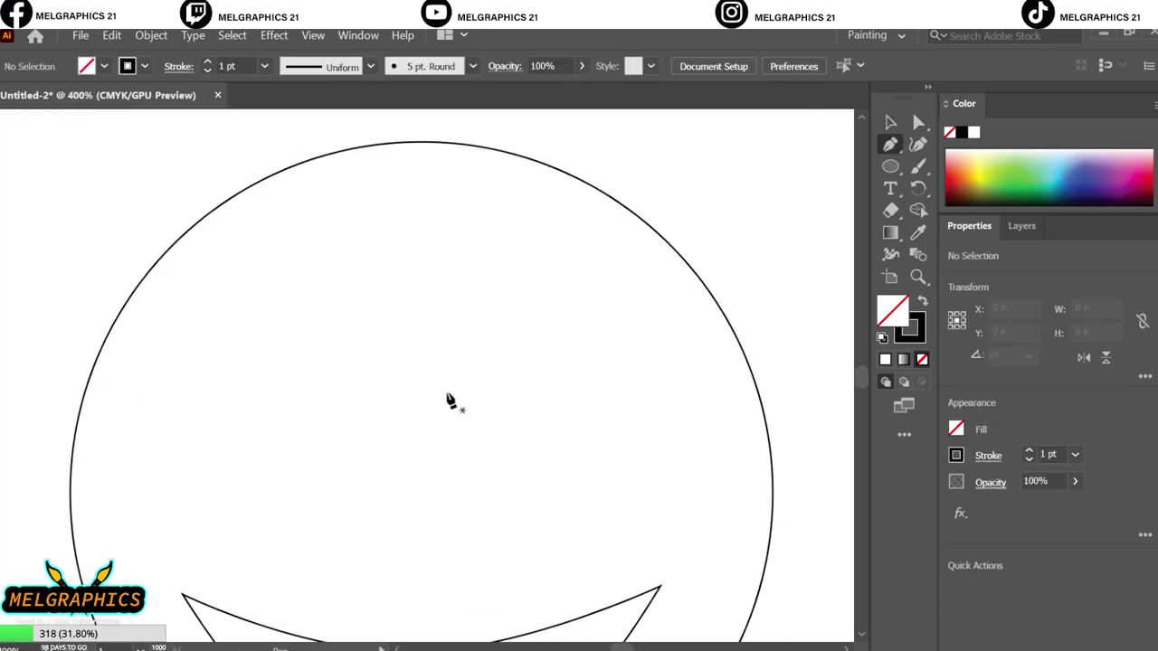
left_click(403, 399)
left_click(431, 439)
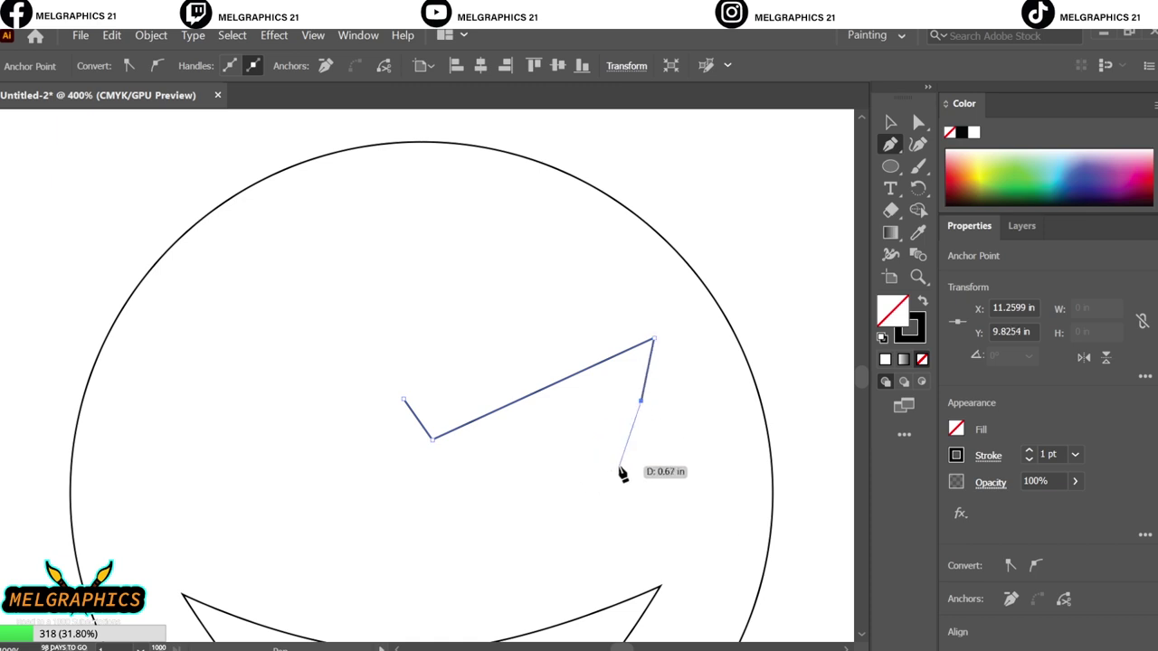
scroll(434, 444, "up", 3)
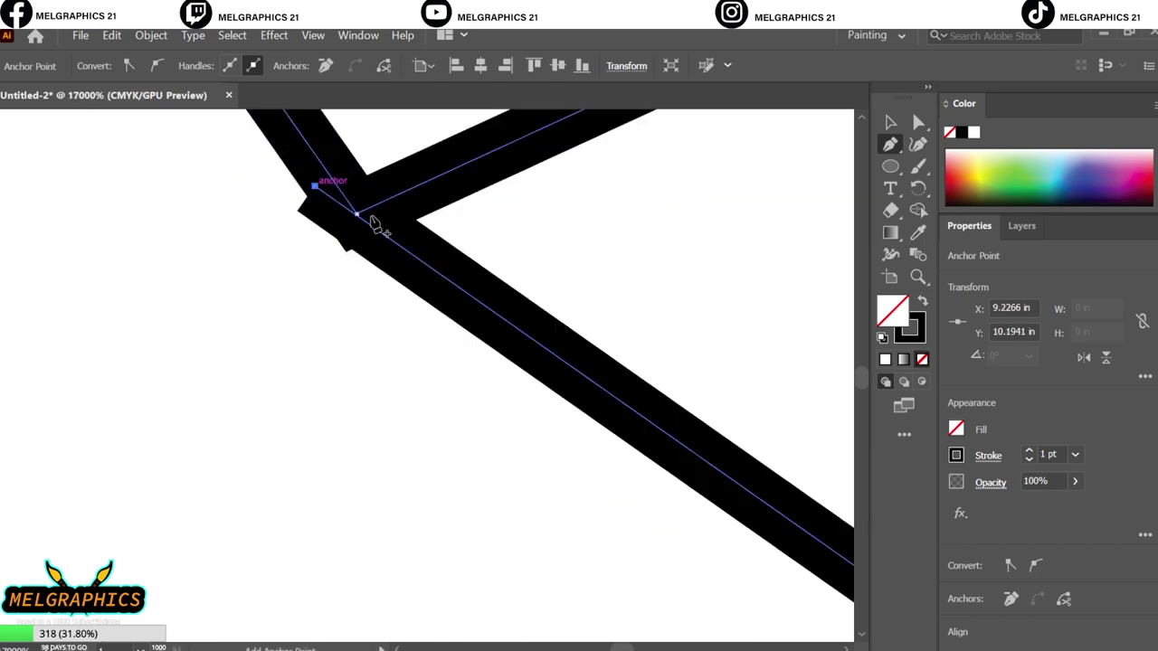
left_click(361, 221)
scroll(770, 253, "down", 4)
key("v")
left_click(708, 407)
- Extend the eye path and shift its end segment slightly left
scroll(708, 407, "up", 1)
key("p")
left_click(285, 457)
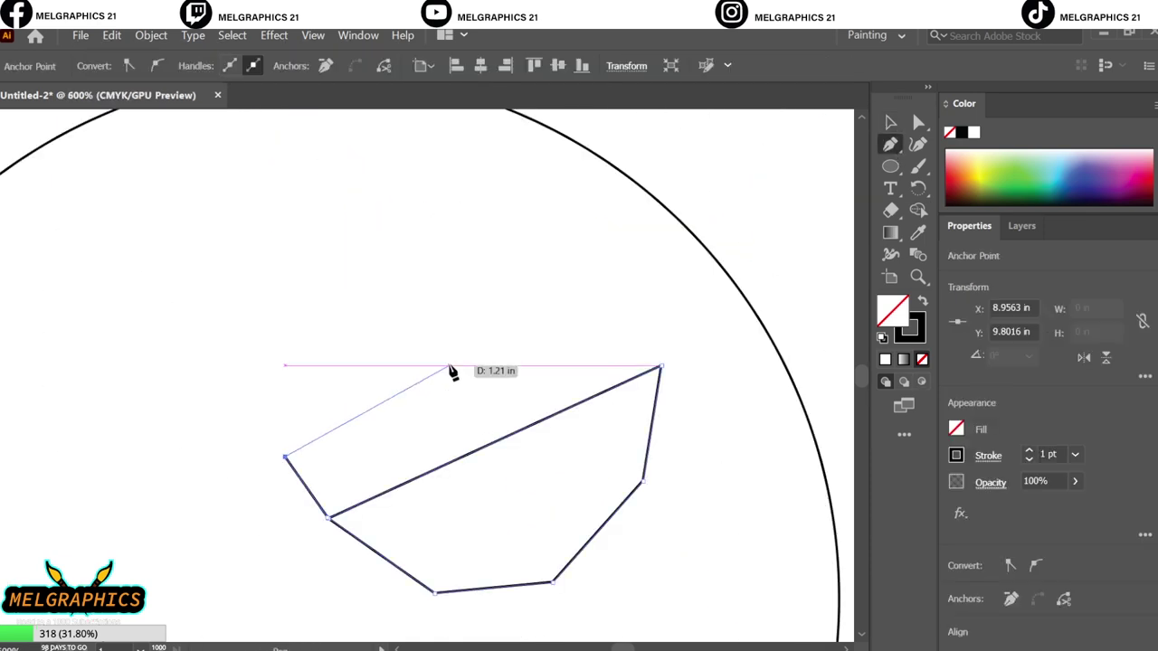
left_click(918, 122)
left_click_drag(313, 492, 296, 497)
left_click(445, 520)
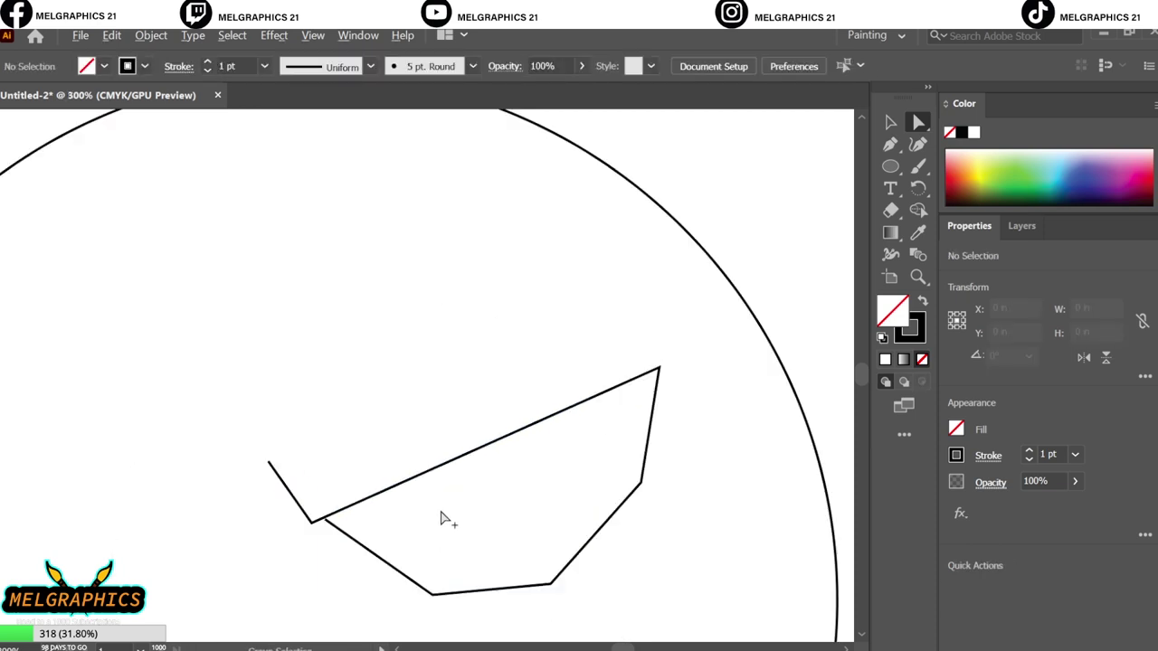
- Add a slanted brow line with an outer corner above the eye
left_click(269, 462)
left_click(362, 404)
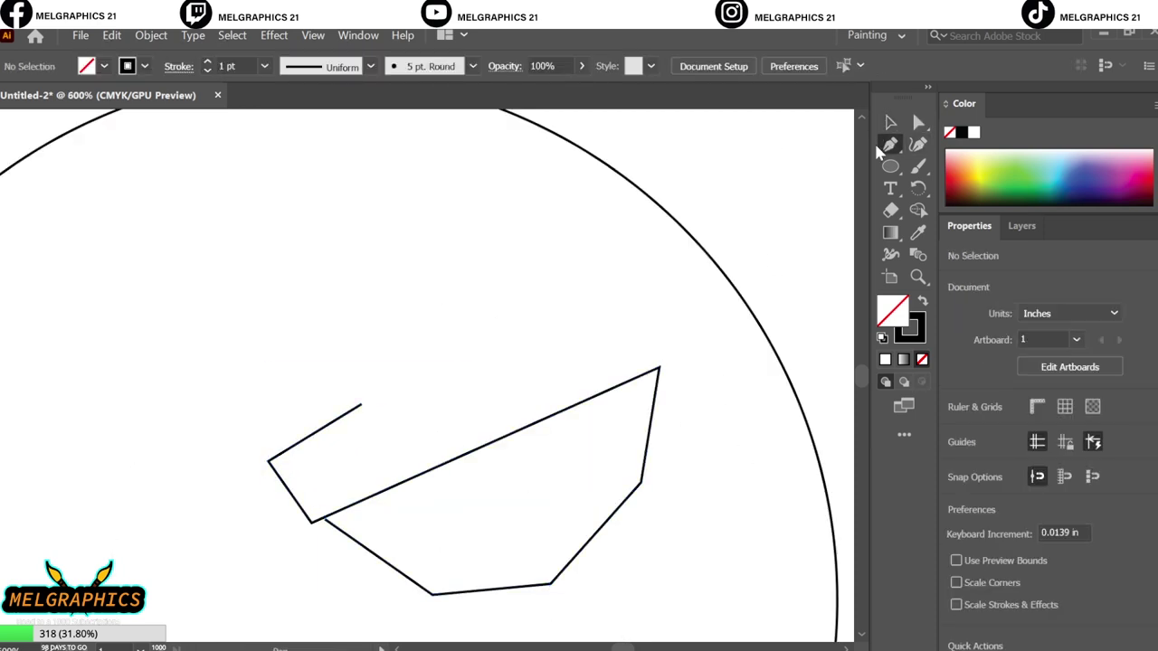
scroll(633, 418, "up", 3)
left_click_drag(627, 422, 656, 382)
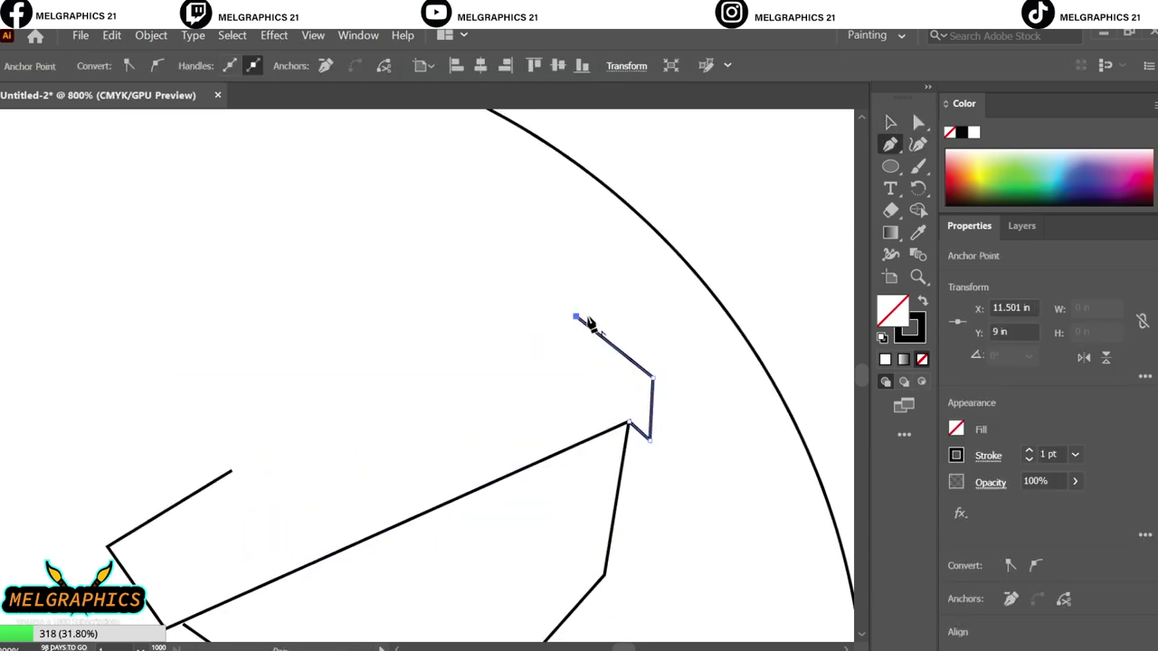
key("v")
left_click(782, 220)
key("ctrl+0")
- Reposition the eye and brow, then make a horizontally reflected copy
scroll(468, 434, "up", 3)
left_click(428, 337)
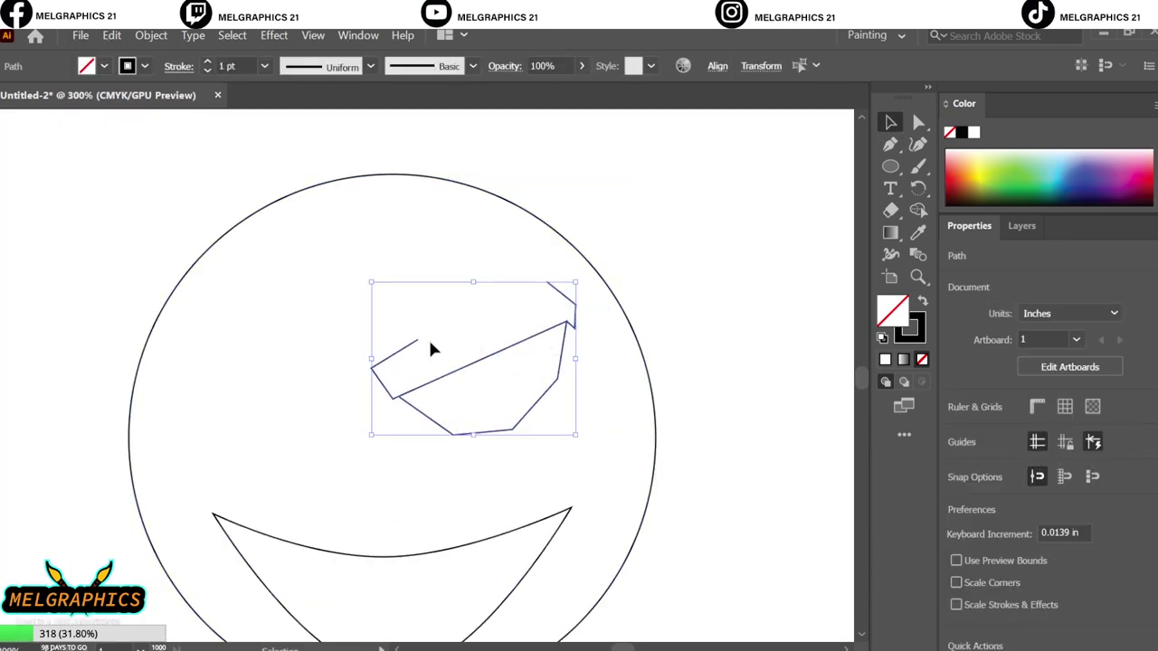
mouse_move(428, 338)
left_mouse_down()
mouse_move(492, 405)
mouse_move(309, 431)
left_mouse_up()
right_click(530, 407)
left_click(742, 357)
key("Return")
- Move the mirrored eye copy to the other side of the face
left_click(693, 491)
left_click_drag(342, 145, 556, 443)
left_click(748, 366)
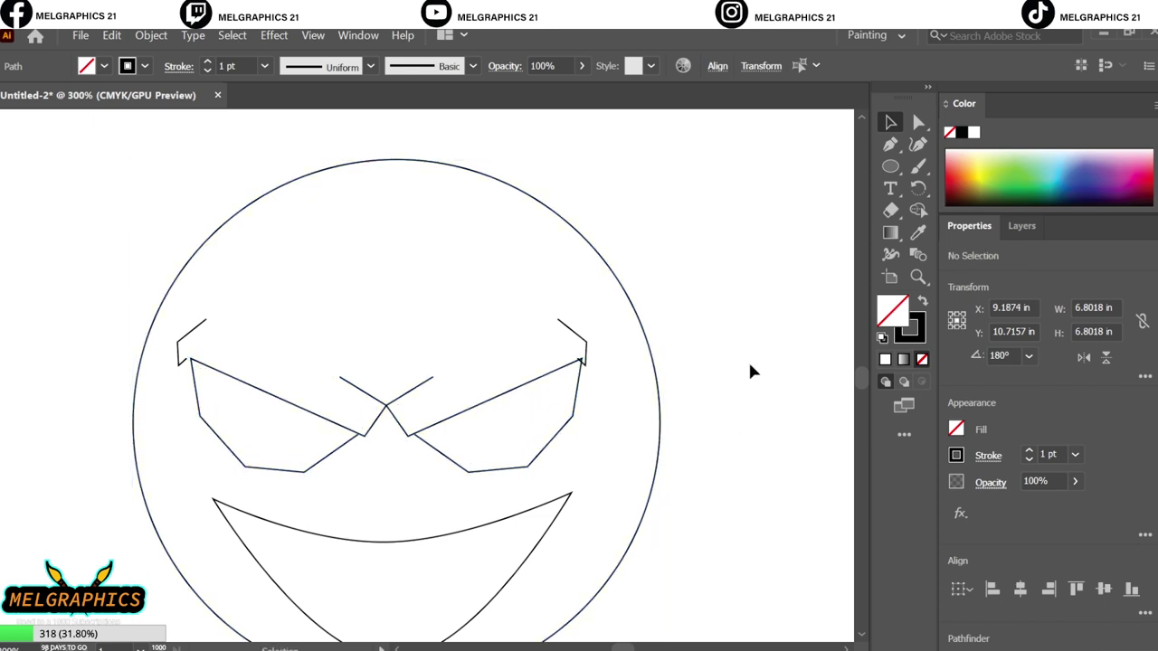
key("ctrl+minus")
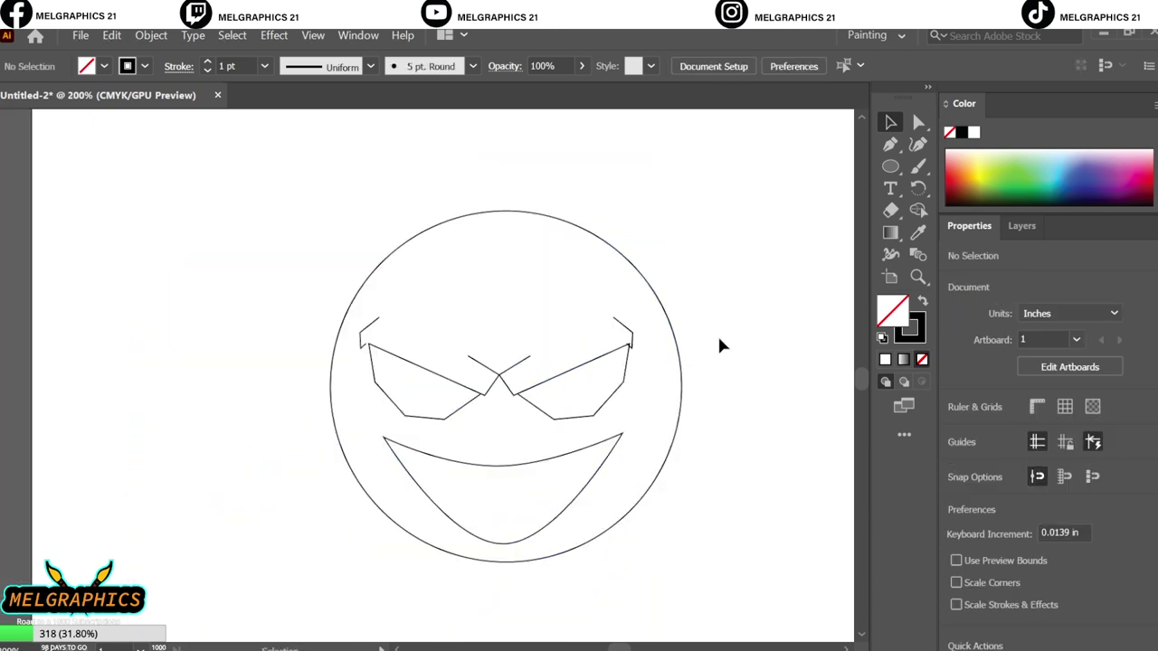
- Draw a small tilted oval high on the face above the right eye
scroll(579, 357, "down", 1)
scroll(615, 261, "up", 3, "alt")
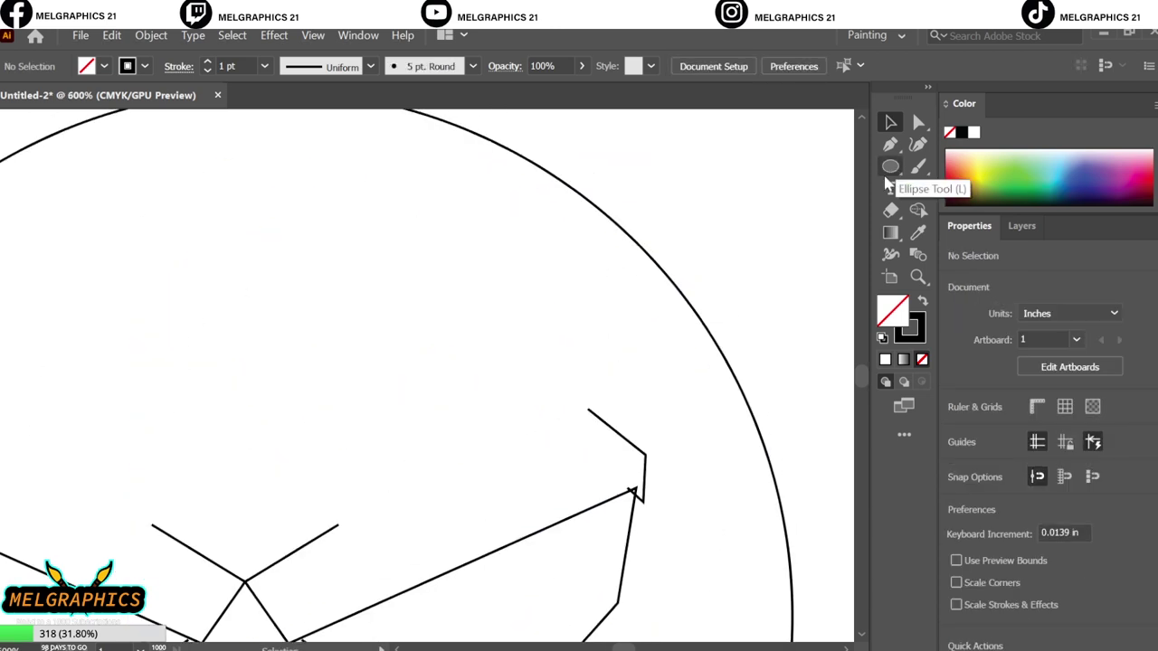
left_click(892, 167)
left_click(527, 238)
key("Escape")
mouse_move(533, 229)
left_mouse_down()
mouse_move(581, 306)
mouse_move(251, 318)
left_mouse_up()
- Copy the oval to the left side and reflect its tilt
left_click(523, 377)
scroll(387, 378, "down", 1)
right_click(251, 318)
left_click(461, 613)
key("Return")
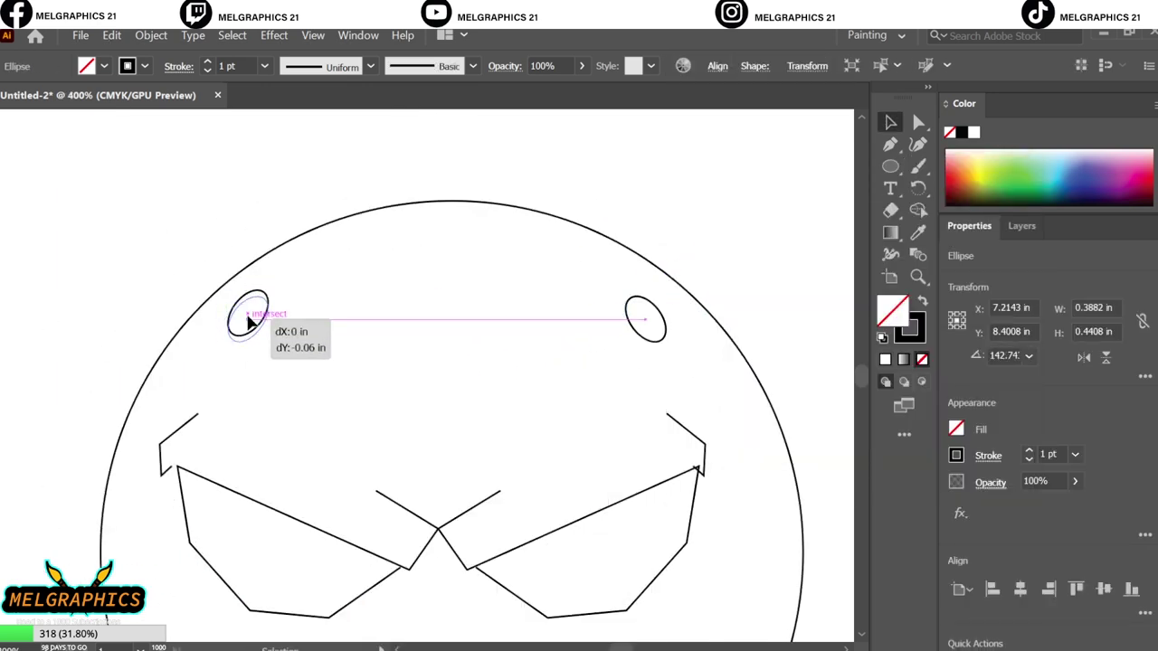
left_click(452, 353)
scroll(453, 353, "down", 3)
scroll(631, 629, "down", 5)
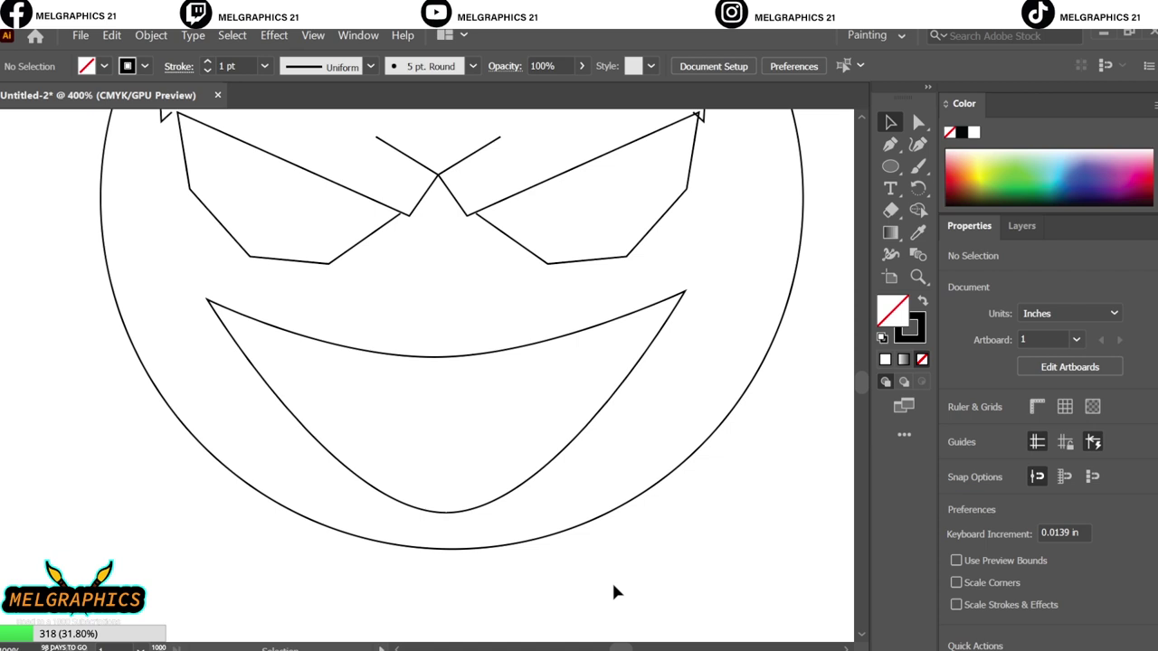
scroll(453, 362, "up", 5)
- Draw a three-point angled Pen stroke between and above the eyes
key("p")
left_click(428, 425)
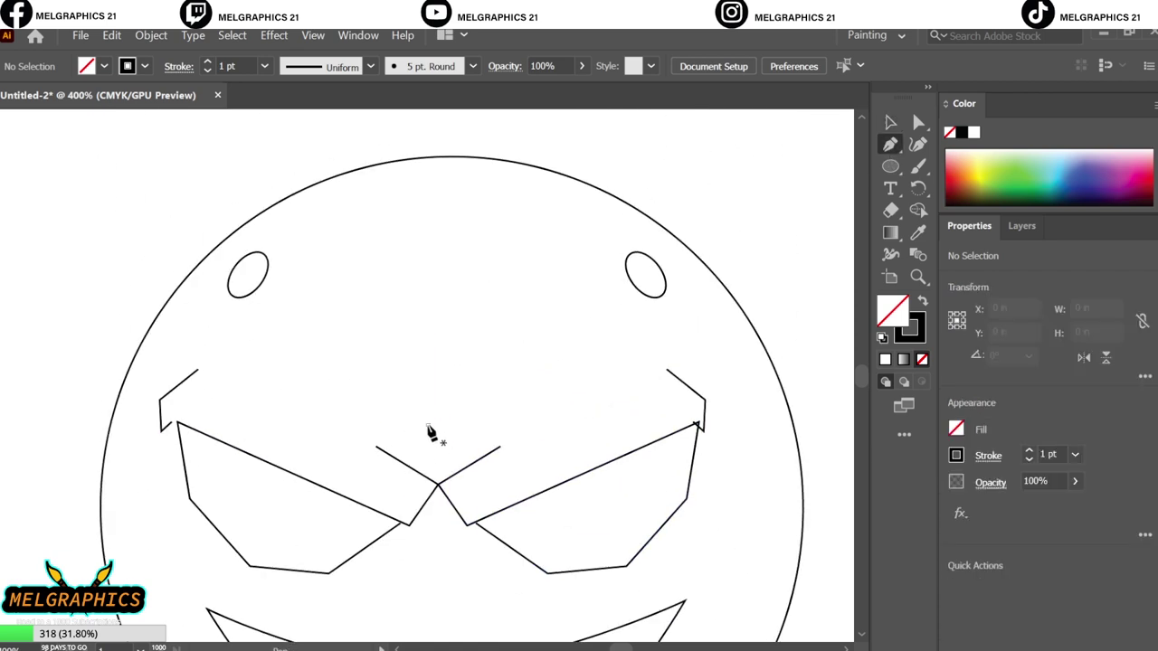
left_click(418, 366)
left_click(337, 296)
left_click(890, 121)
right_click(412, 266)
- Make a vertically reflected copy of the angled stroke
left_click(634, 602)
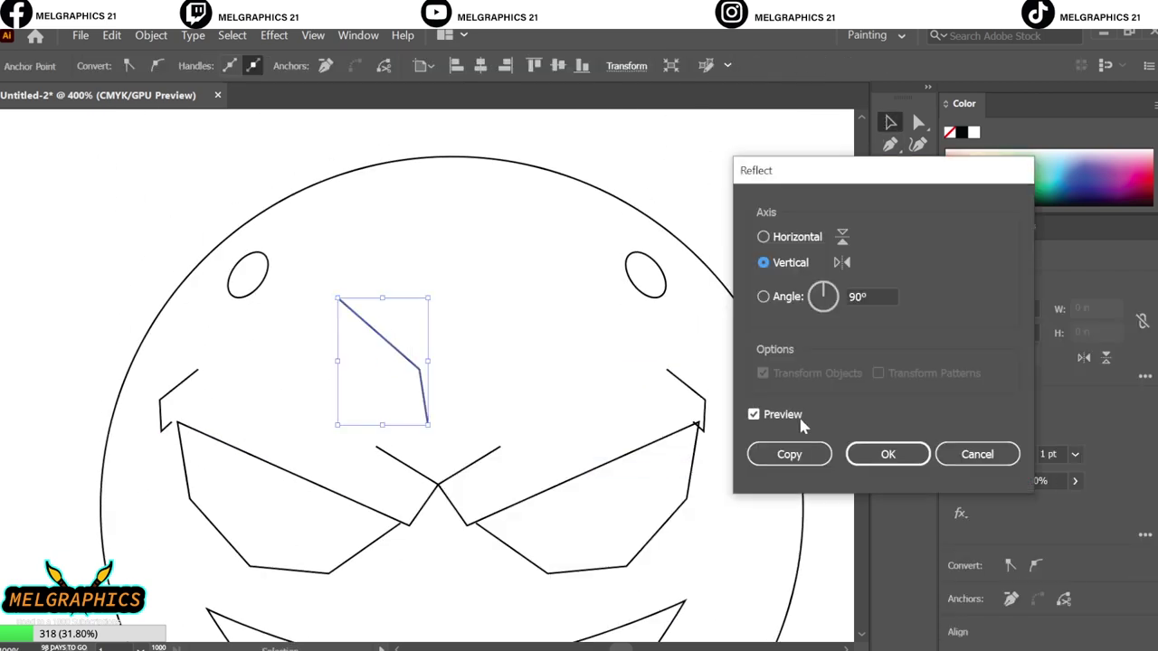
left_click(825, 453)
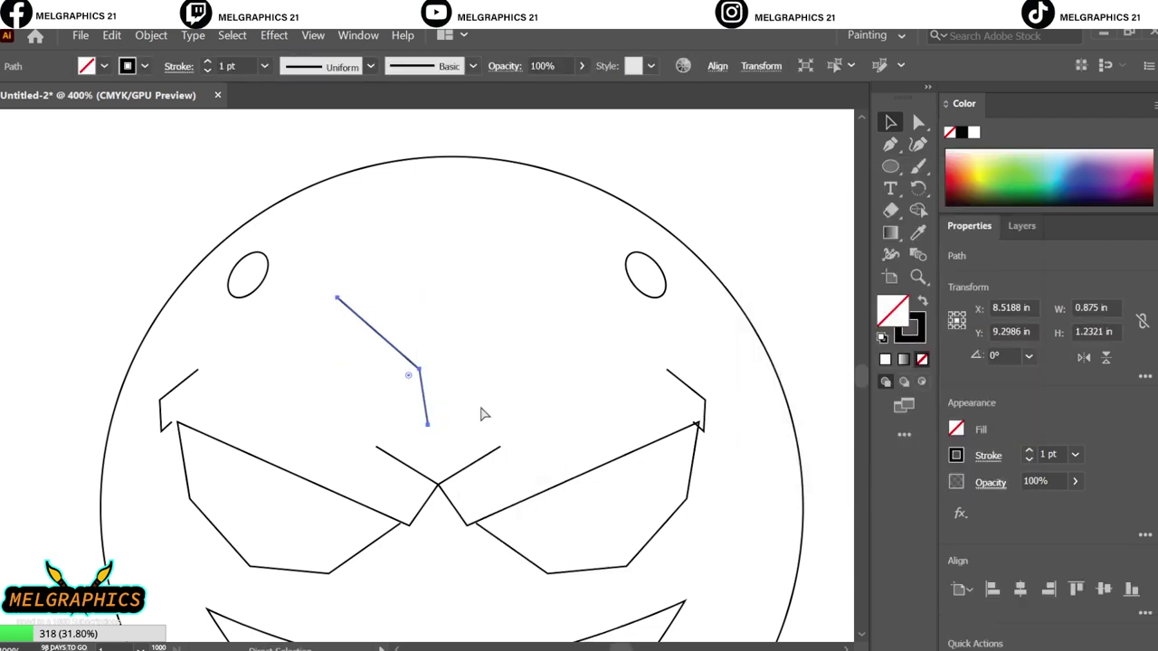
left_click(481, 481)
right_click(421, 369)
left_click(652, 612)
left_click(789, 454)
- Drag the mirrored copy to meet the original stroke, forming a Y on the forehead
left_click_drag(380, 361, 462, 338)
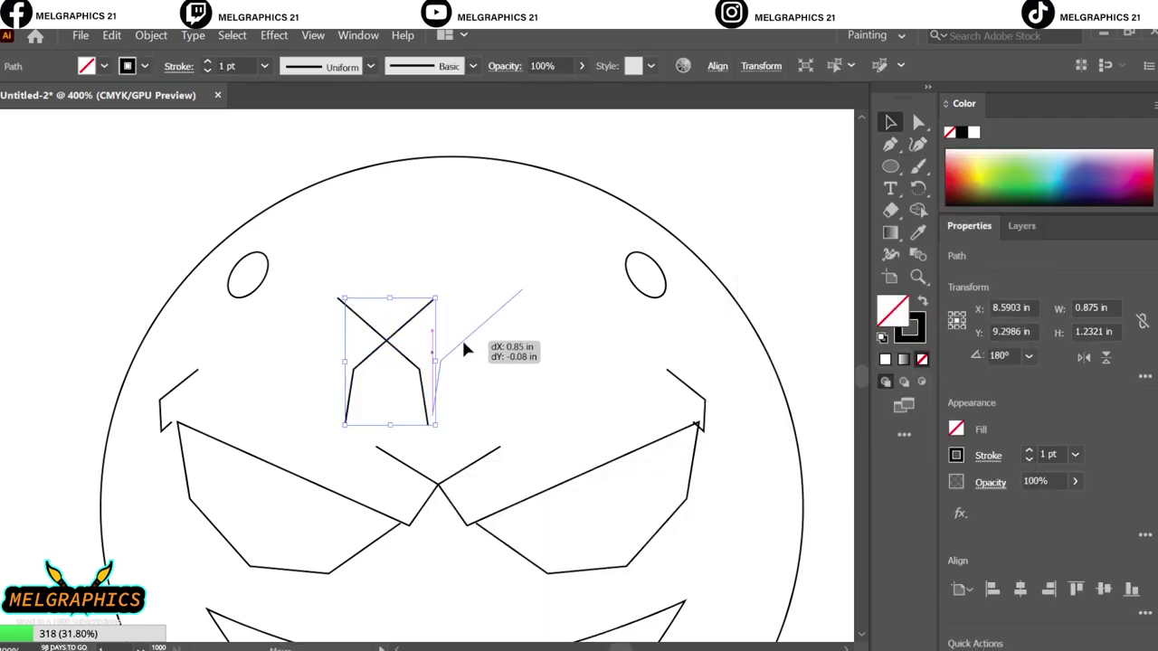
scroll(520, 410, "down", 3)
scroll(491, 352, "up", 4)
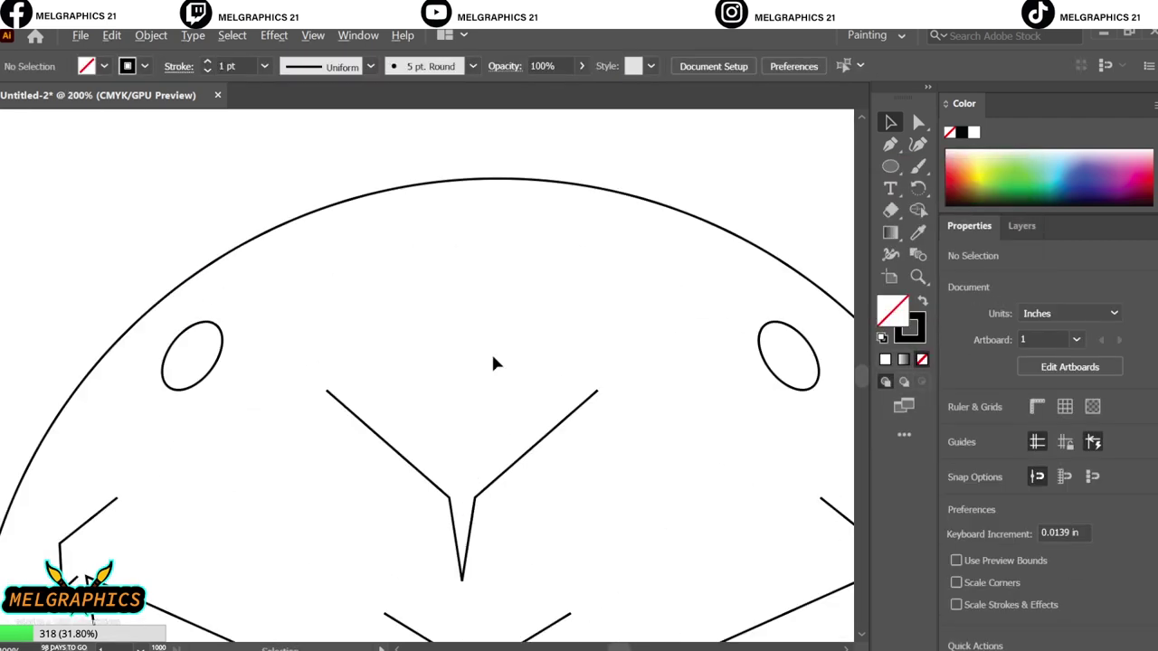
left_click(548, 495)
scroll(646, 504, "down", 5)
scroll(692, 406, "up", 1)
scroll(637, 353, "down", 2)
- Draw a middle curve between the mouth corners and bend it into a smoother smile
scroll(638, 362, "up", 5)
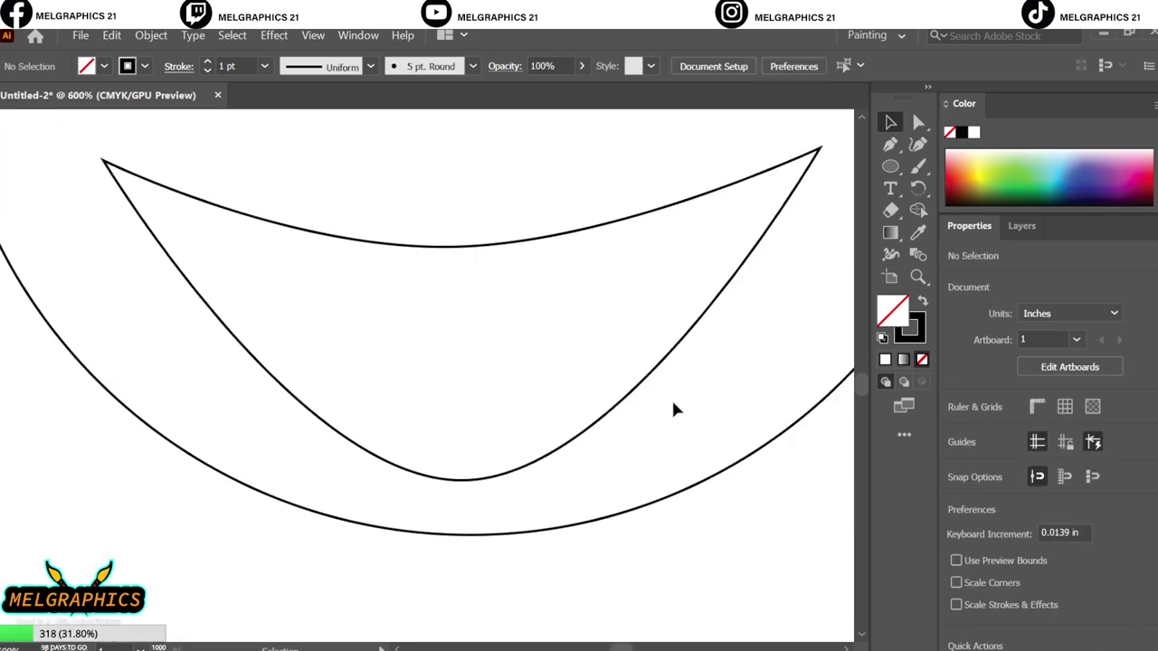
key("p")
left_click(103, 259)
left_click_drag(729, 313, 908, 83)
scroll(434, 479, "down", 6)
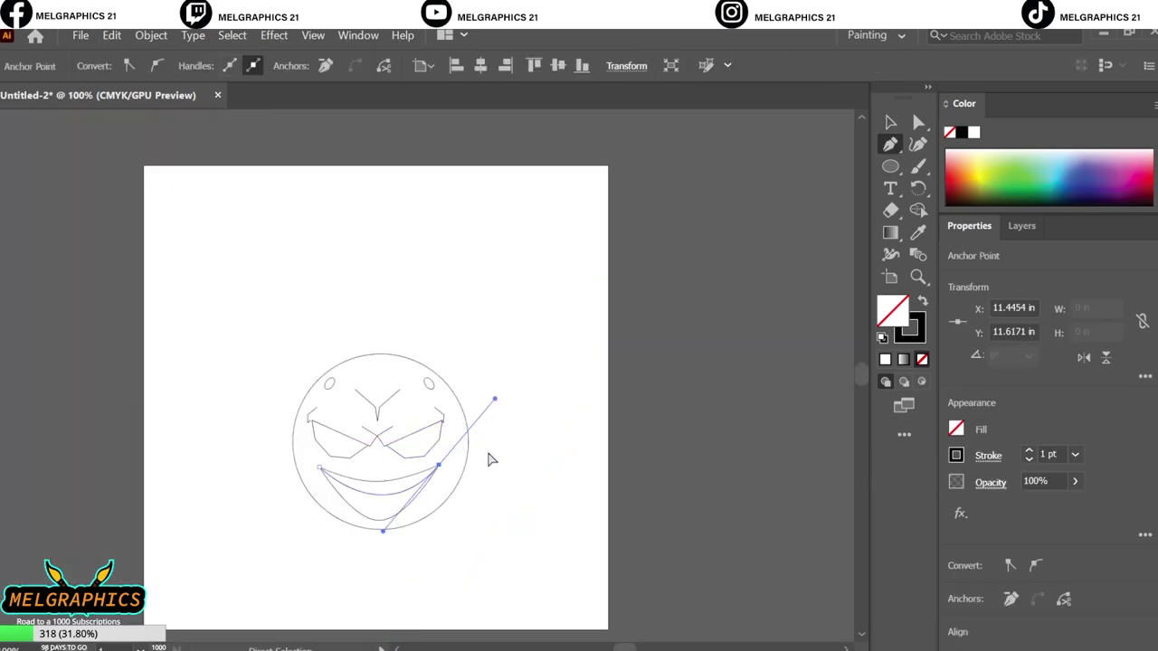
left_click(915, 125)
scroll(380, 506, "up", 5)
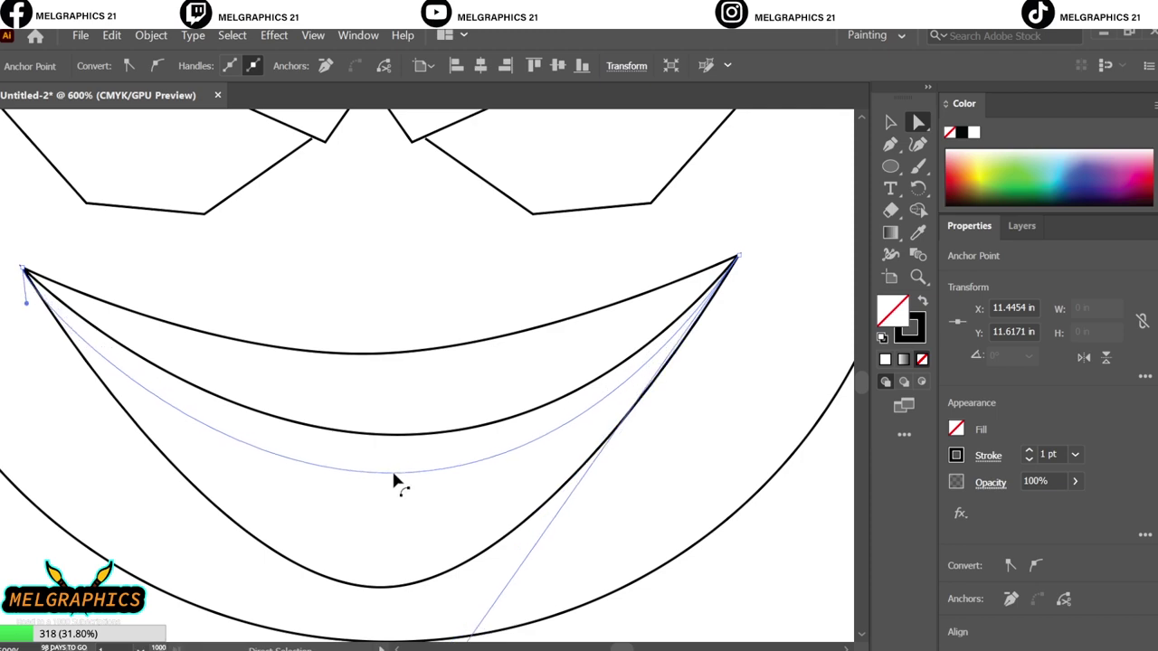
left_click(230, 373)
mouse_move(388, 471)
left_mouse_down()
mouse_move(418, 440)
mouse_move(393, 460)
left_mouse_up()
left_click(479, 491)
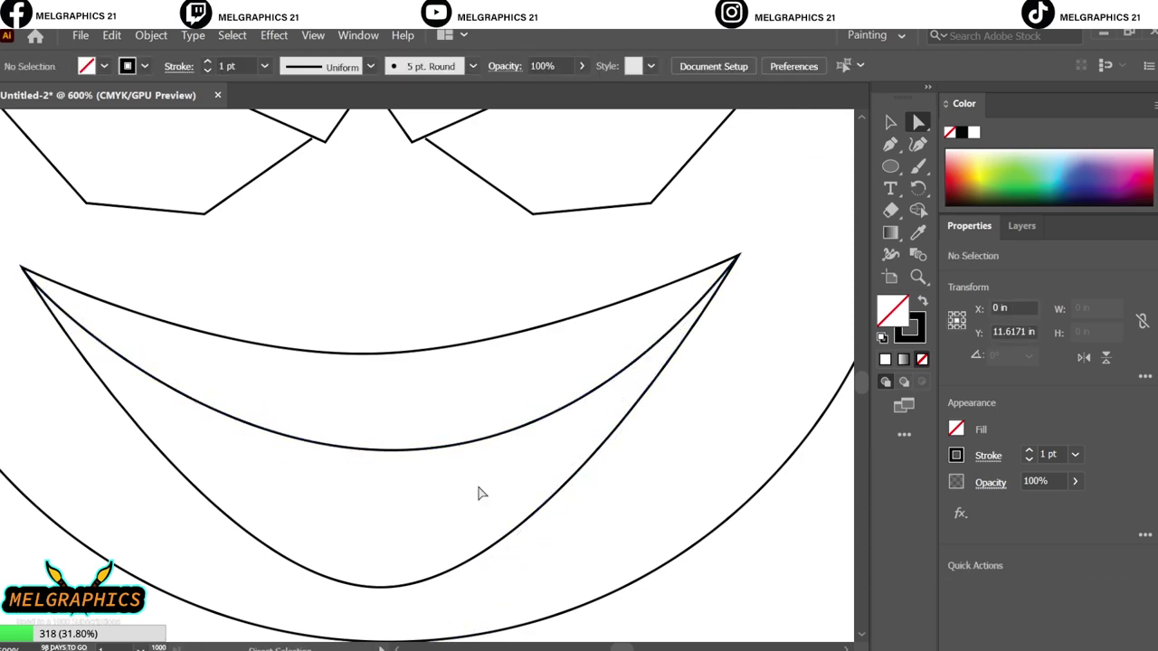
scroll(441, 473, "down", 5)
scroll(440, 473, "up", 5)
- Divide the mouth into teeth with vertical lines from upper to lower lip
key("p")
left_click(148, 369)
left_click(152, 443)
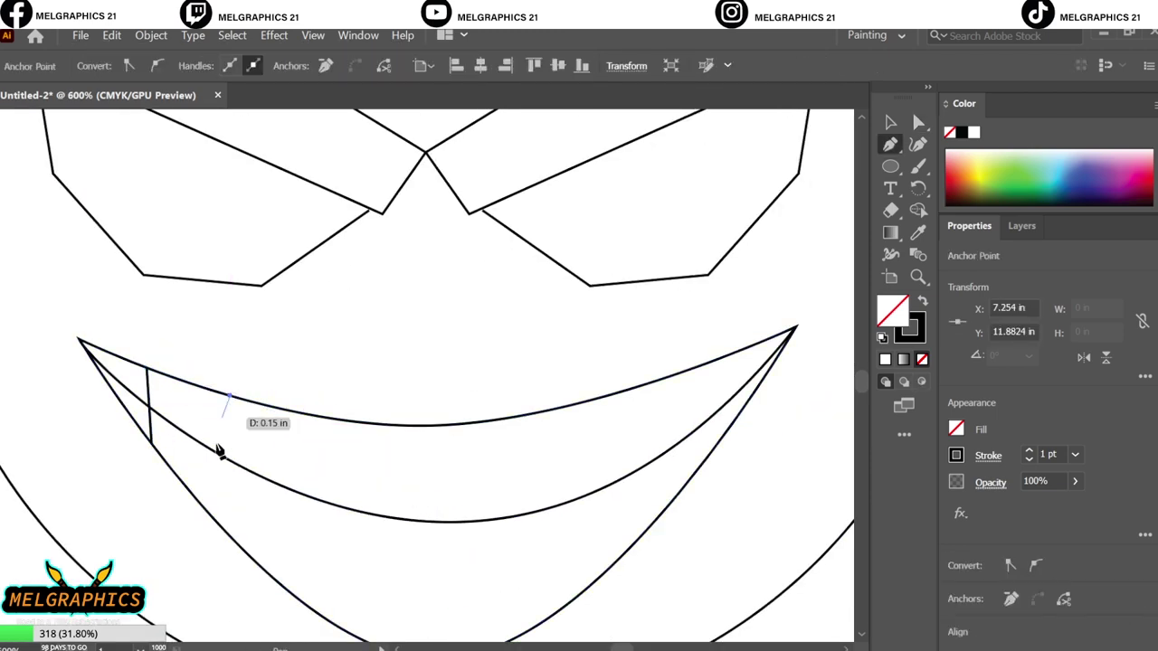
left_click(234, 540)
left_click(323, 417)
left_click(326, 615)
scroll(543, 434, "down", 2)
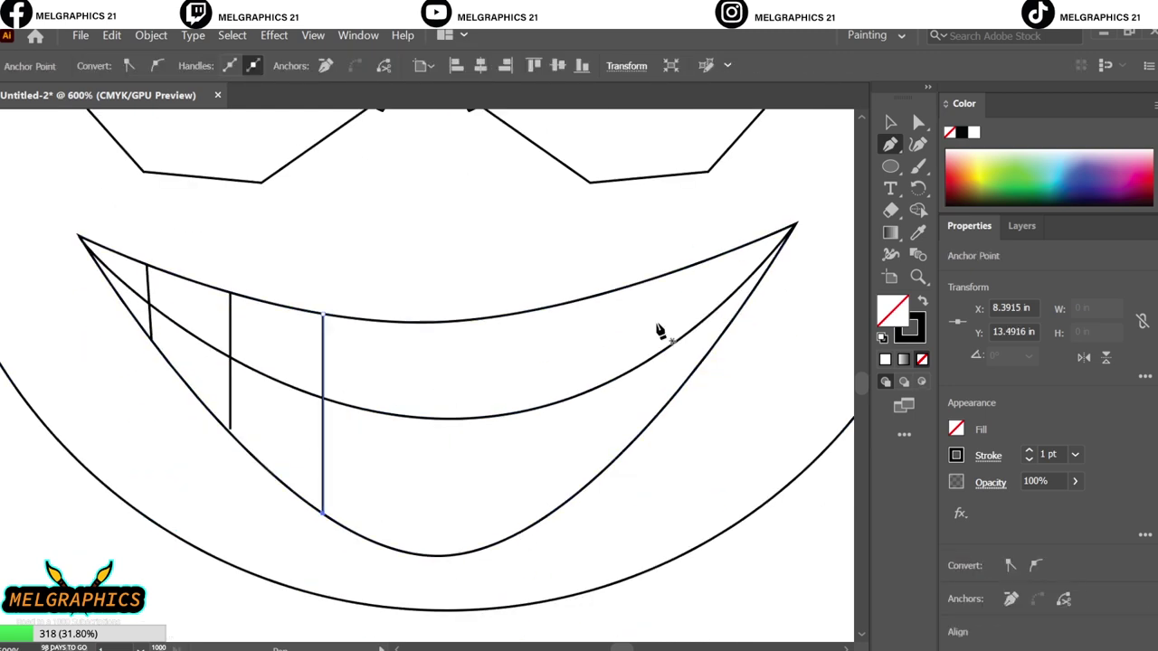
left_click(710, 260)
left_click(717, 340)
left_click(628, 287)
left_click(644, 427)
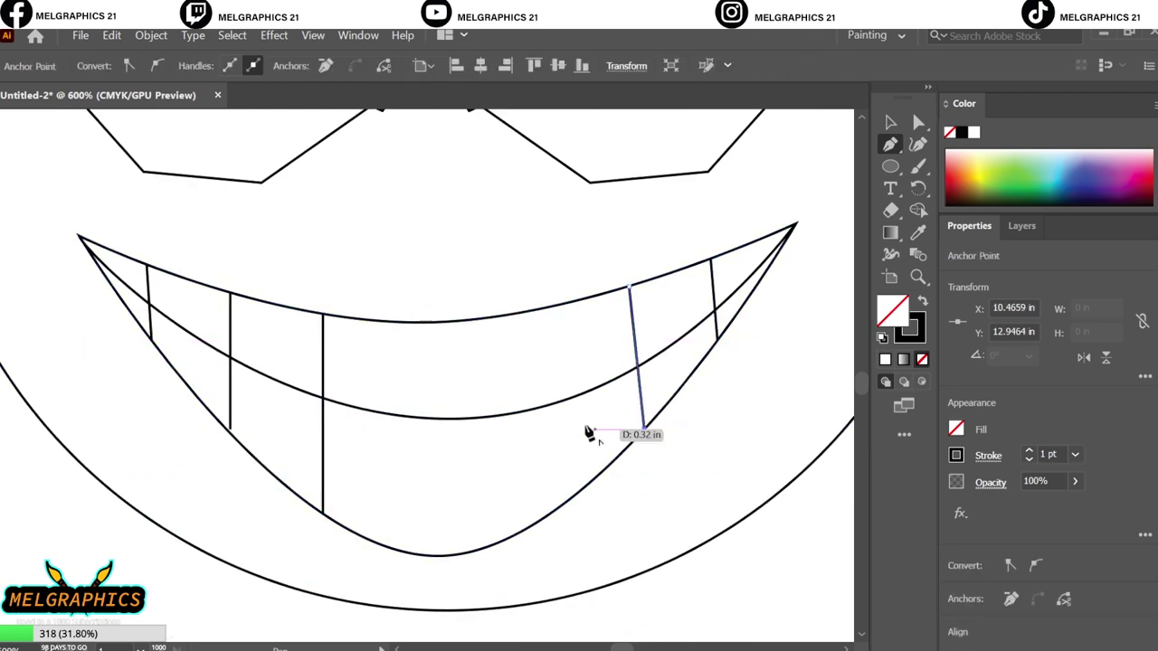
left_click(424, 322)
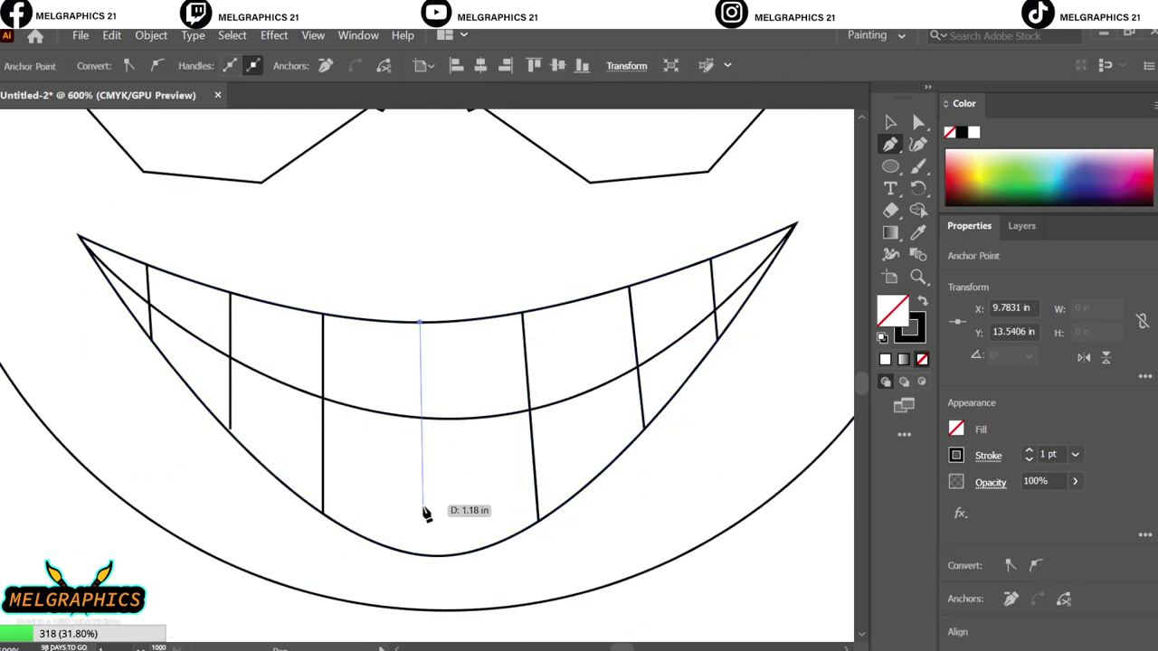
left_click(432, 553)
key("ctrl+0")
- Pull the bottom of the outer face circle down slightly, then view the whole face
key("ctrl+shift+a")
key("a")
scroll(443, 507, "up", 5)
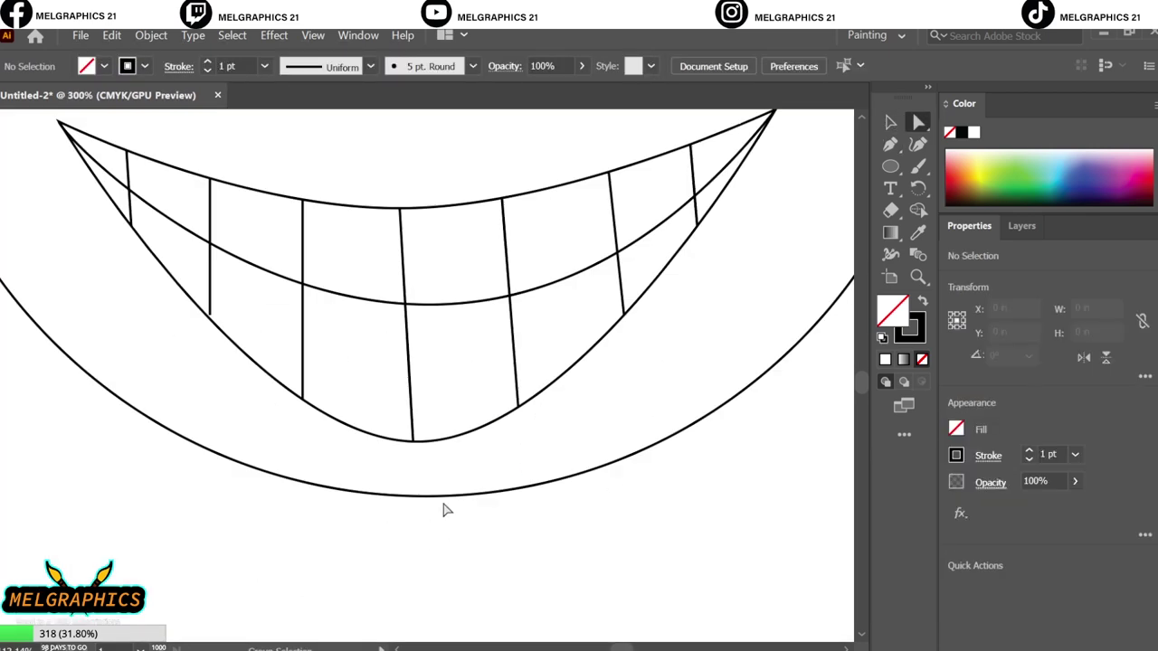
left_click_drag(426, 496, 427, 512)
key("ctrl+shift+a")
key("ctrl+0")
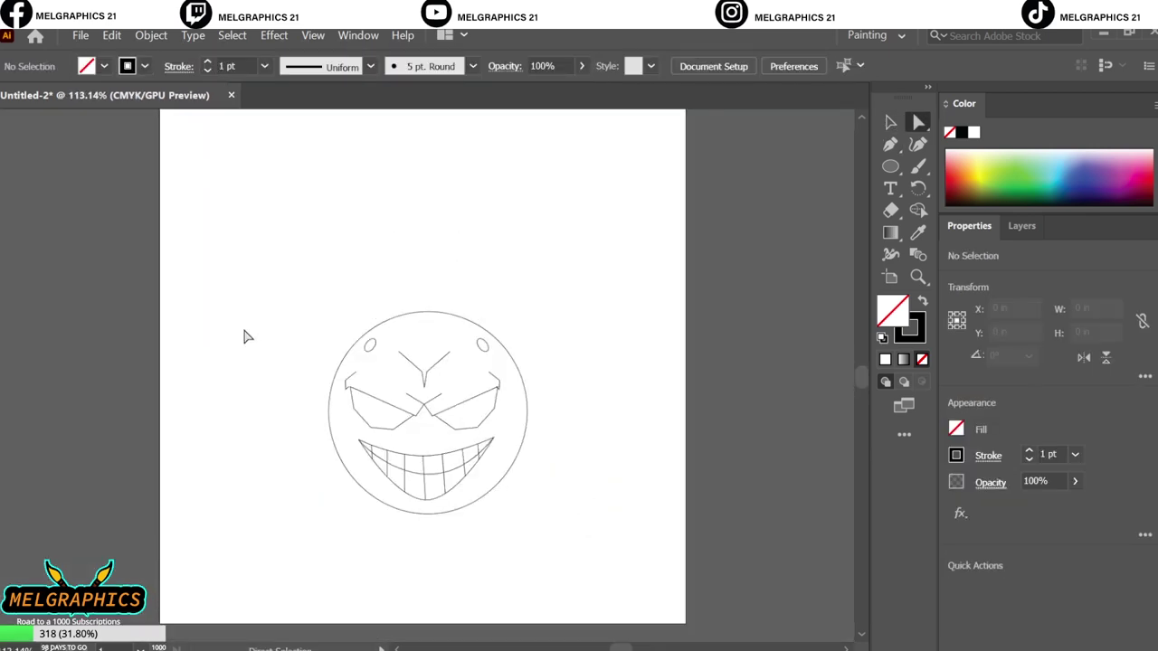
- Draw a round eyeball in the left eye and copy it into the right eye
scroll(401, 407, "up", 10)
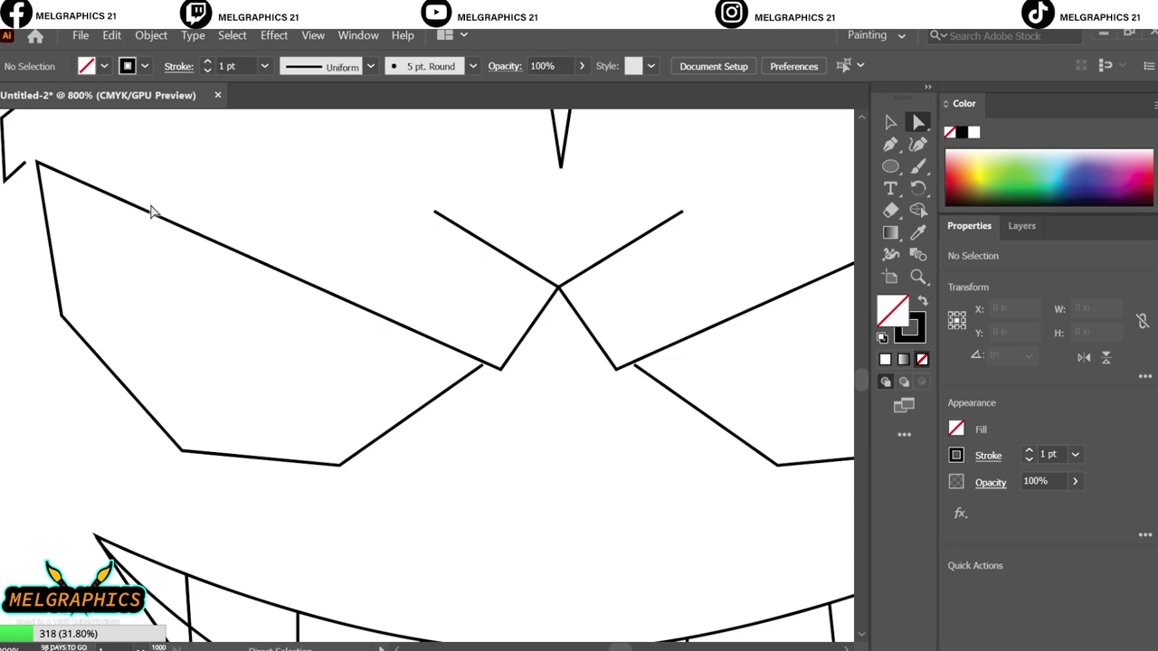
left_click_drag(329, 381, 385, 324)
scroll(212, 383, "right", 3)
left_click_drag(594, 220, 779, 405)
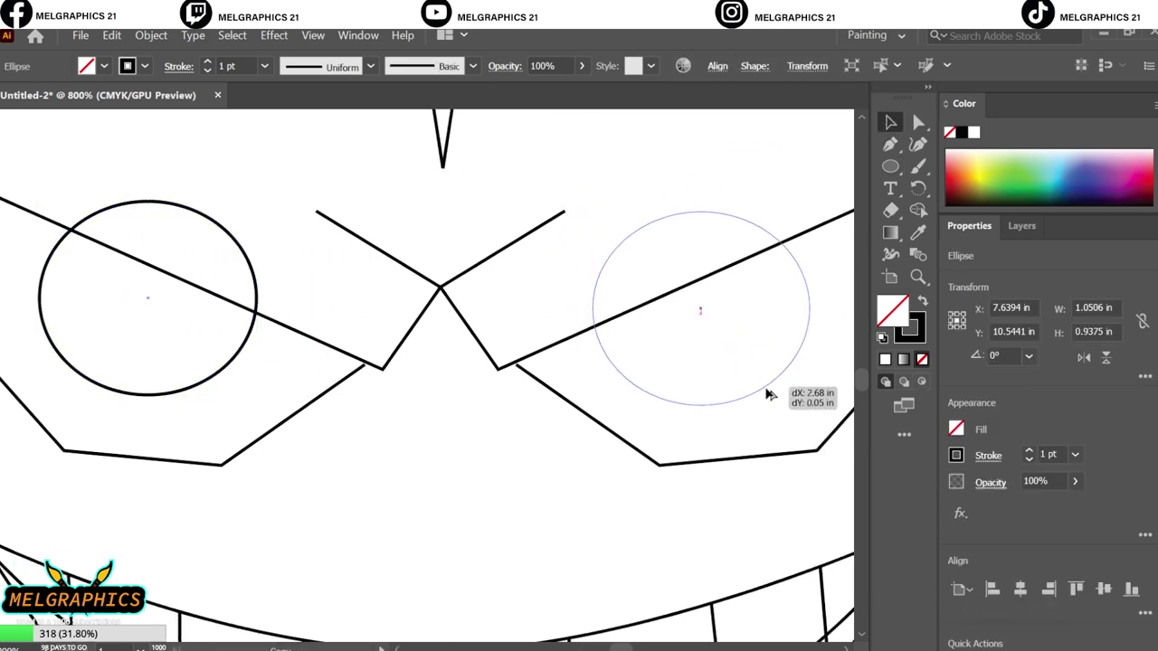
key("v")
right_click(741, 398)
key("Escape")
- Select the whole face and bring up the Object menu
key("ctrl+shift+a")
scroll(454, 551, "down", 5)
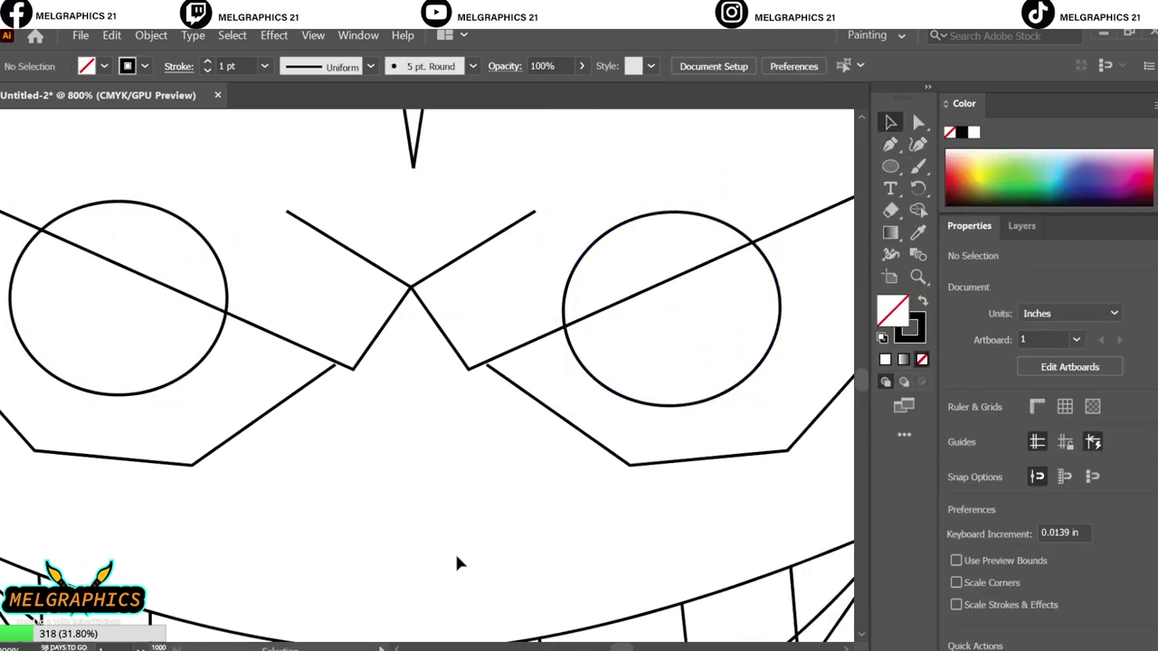
scroll(583, 500, "down", 5)
key("ctrl+a")
left_click(151, 36)
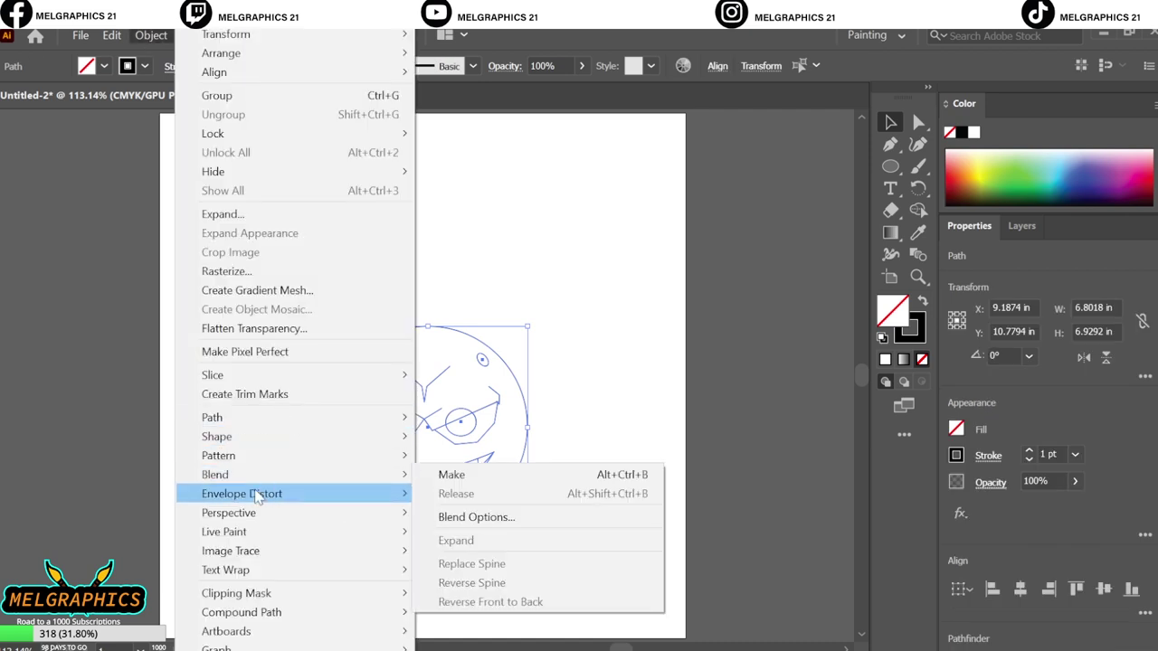
- Expand the face's strokes into shapes
left_click(222, 214)
left_click(536, 449)
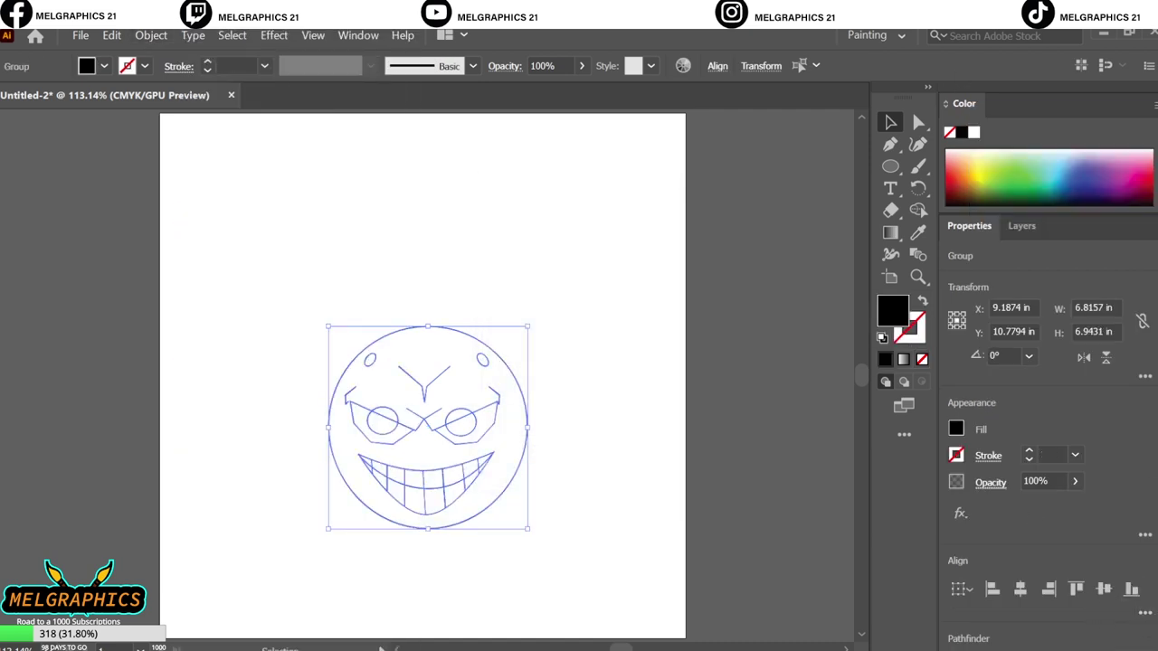
key("ctrl+shift+a")
key("a")
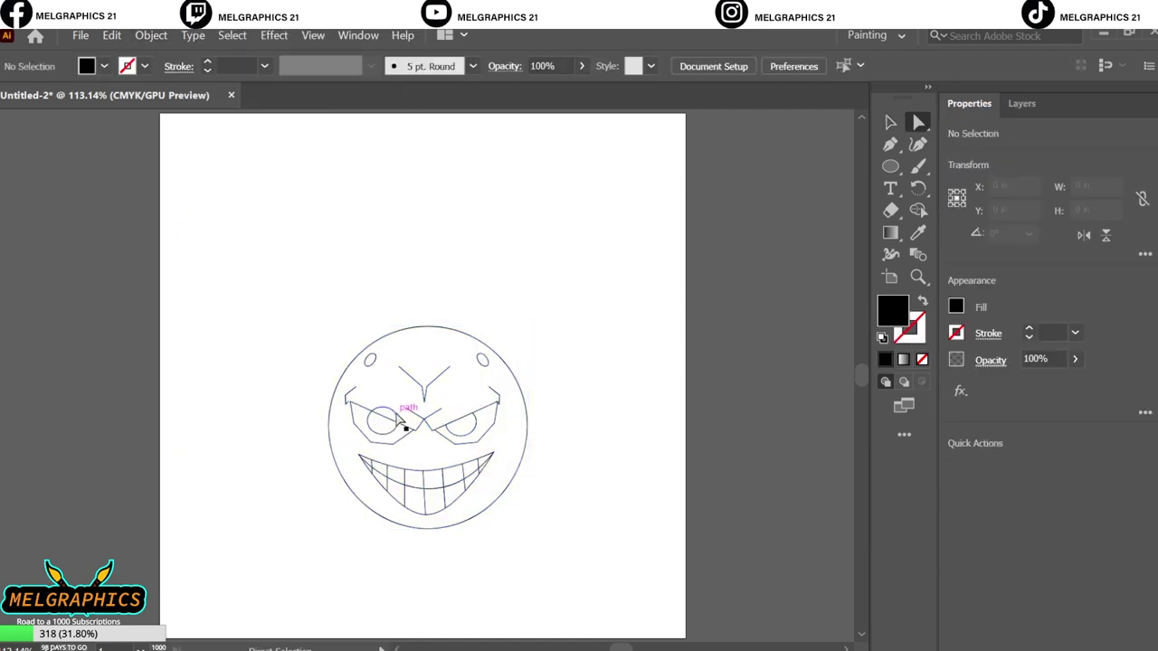
key("v")
- Select the whole face group and bring up the Layers panel
scroll(621, 568, "down", 2)
key("ctrl+a")
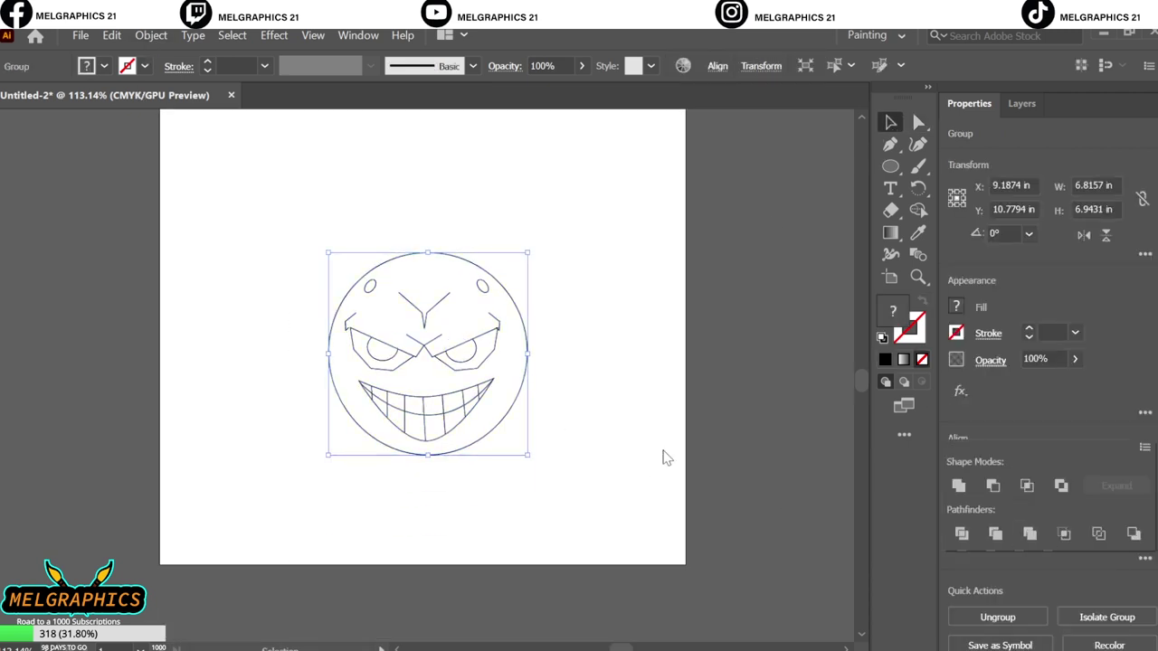
left_click(472, 65)
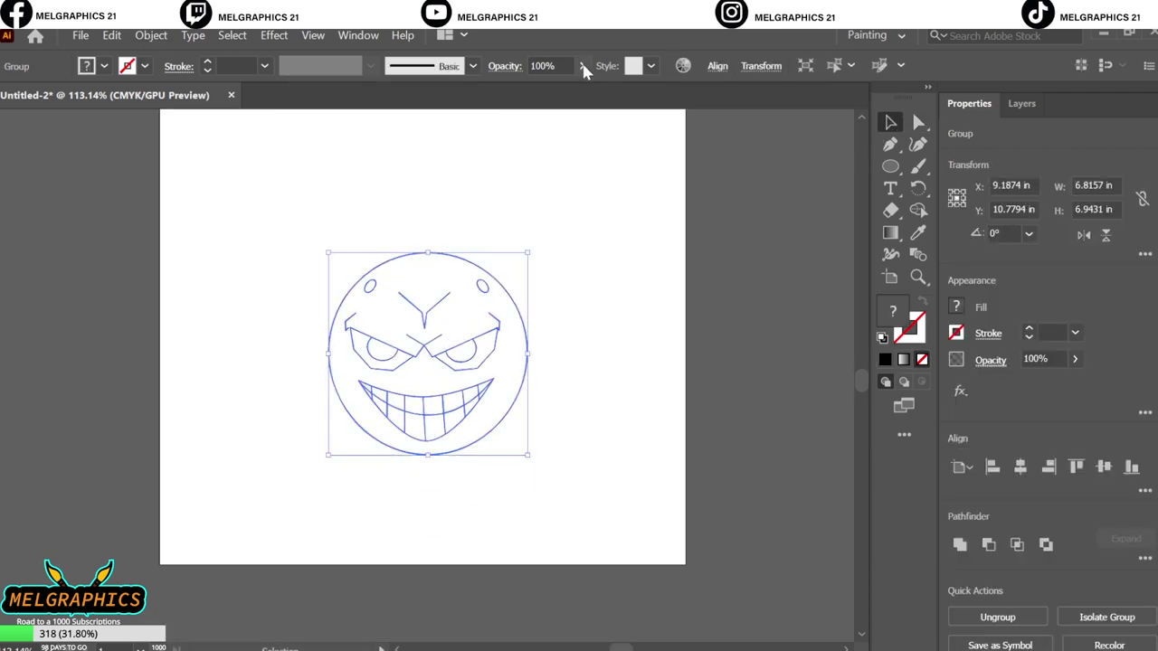
left_click(633, 248)
- Lock Layer 1, add a new Layer 2, and draw a circle over the face
left_click(1021, 103)
left_click(1115, 644)
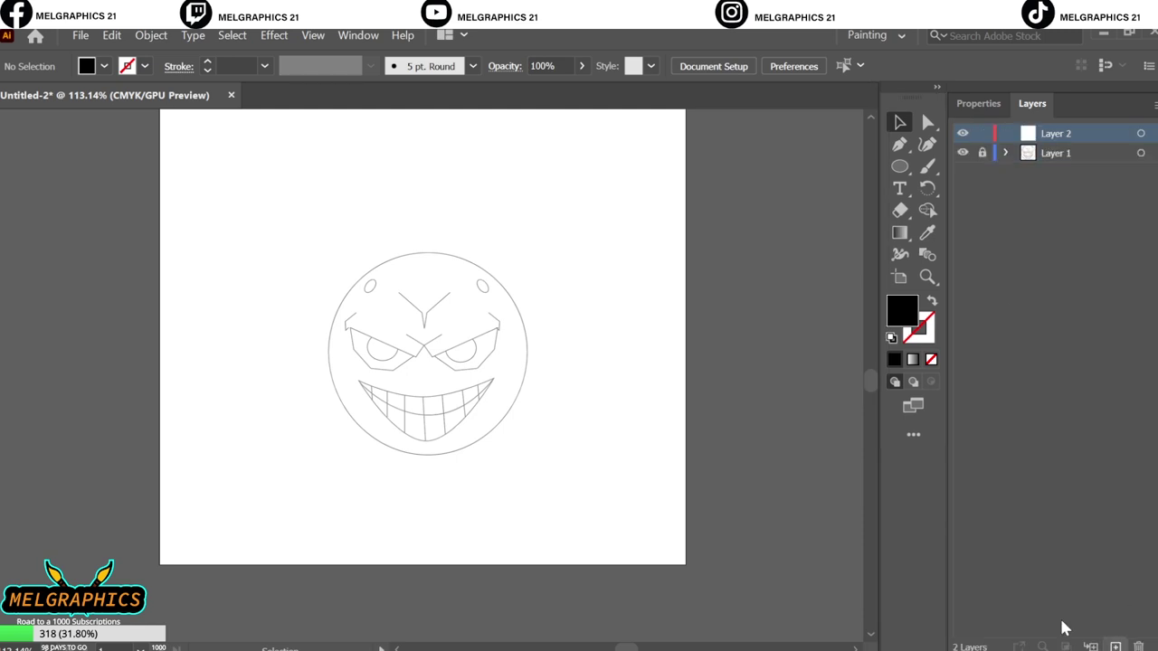
key("l")
scroll(407, 301, "up", 3)
left_click_drag(312, 268, 638, 586)
- Make the circle a stroke, fit it to the face outline, and lower its bottom anchor
key("shift+x")
key("v")
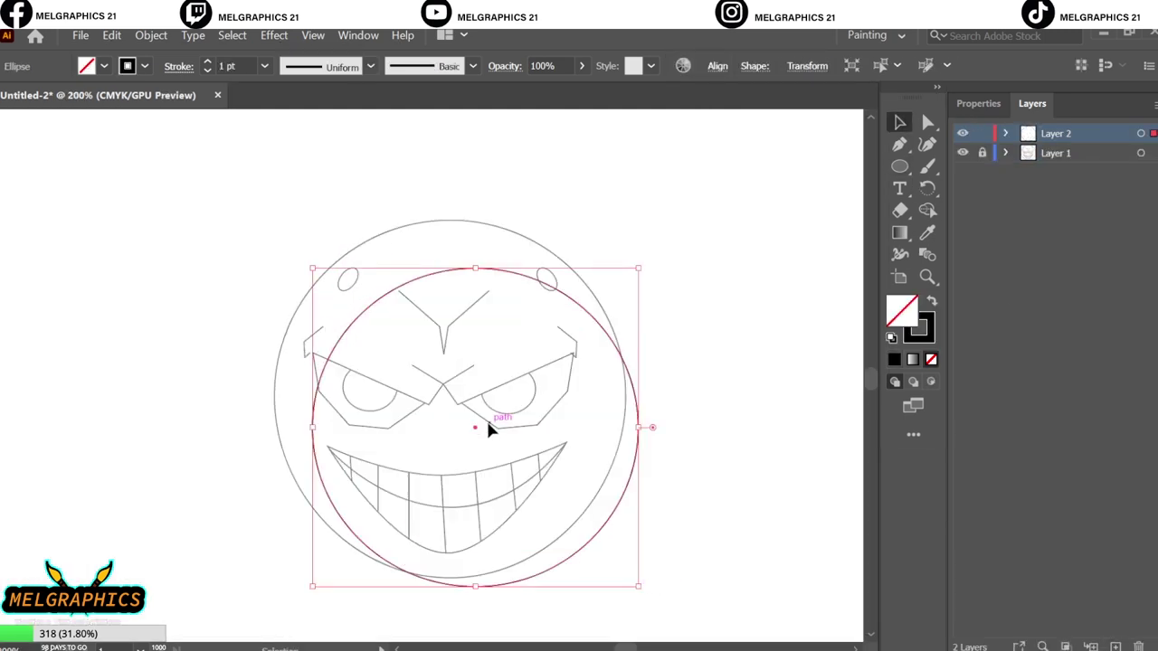
left_click_drag(472, 434, 449, 391)
left_click_drag(605, 494, 685, 490)
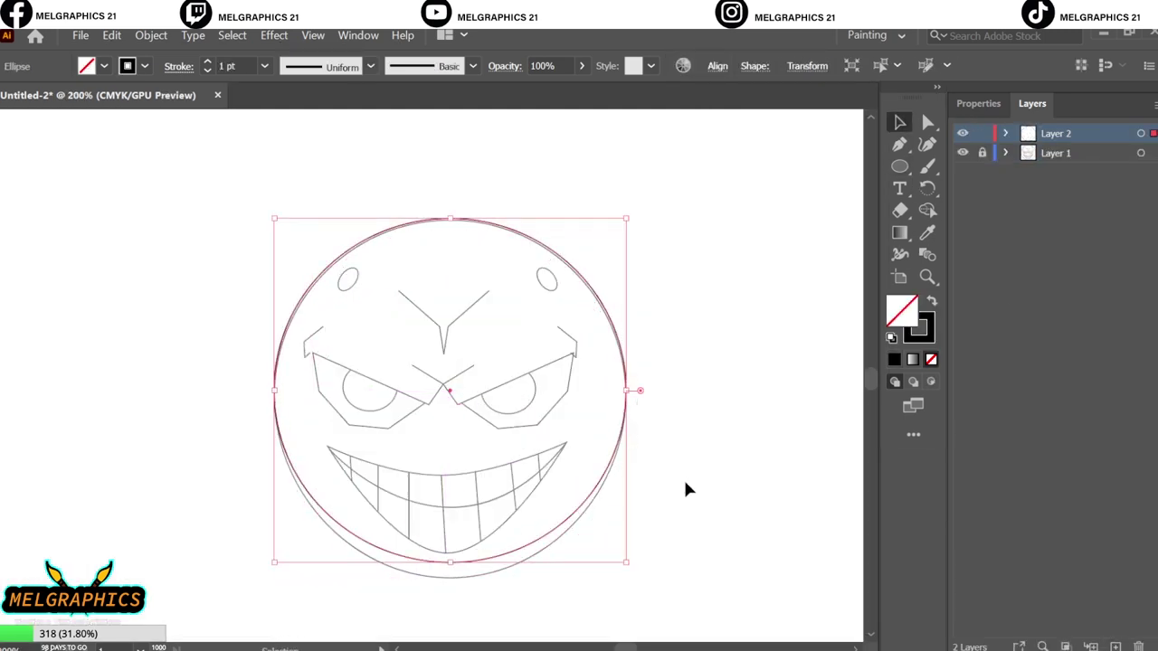
left_click(719, 510)
key("a")
left_click_drag(446, 562, 446, 576)
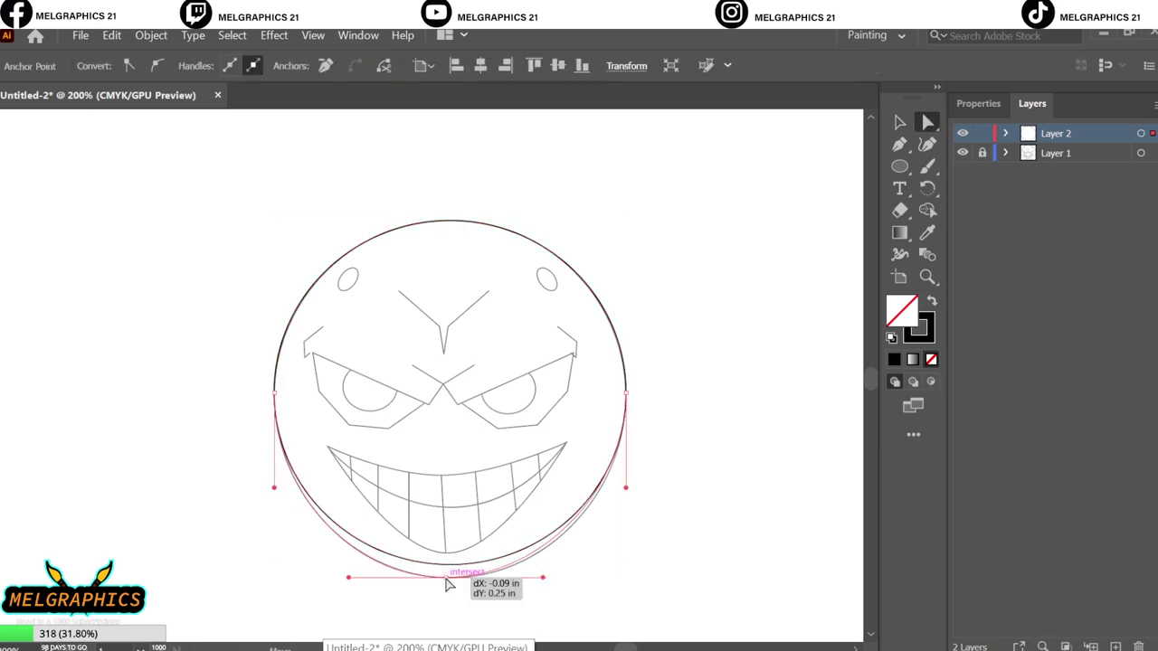
left_click(661, 535)
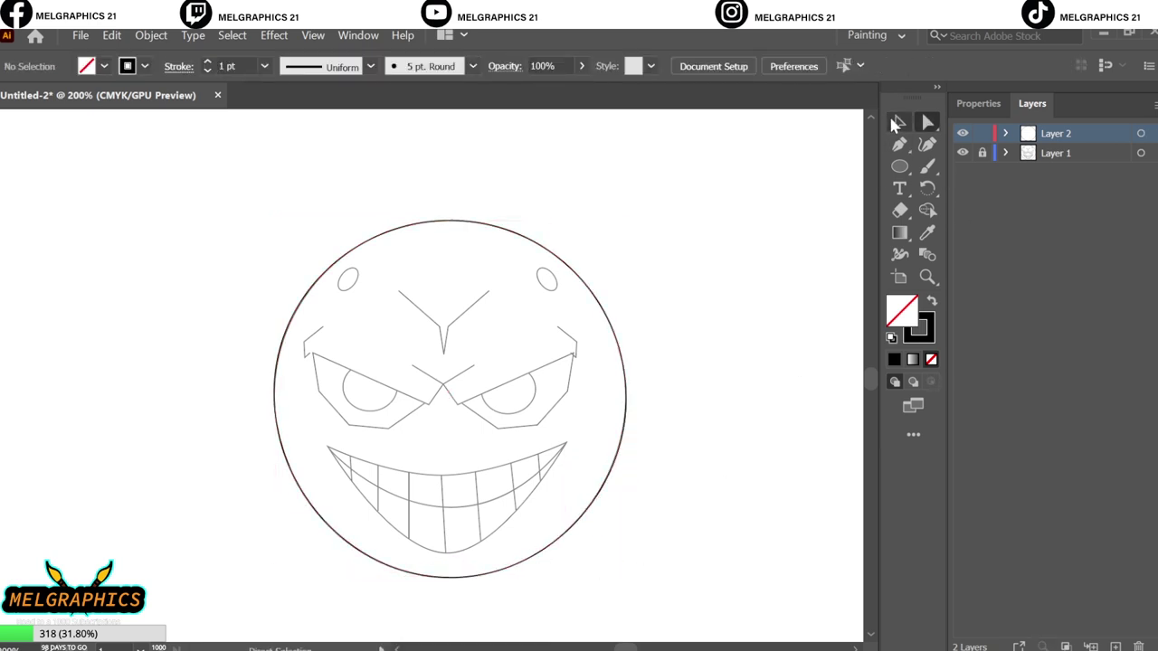
- Start tracing the left brow line with the Pen tool
left_click(899, 144)
scroll(324, 326, "up", 3)
left_click(315, 340)
left_click(258, 384)
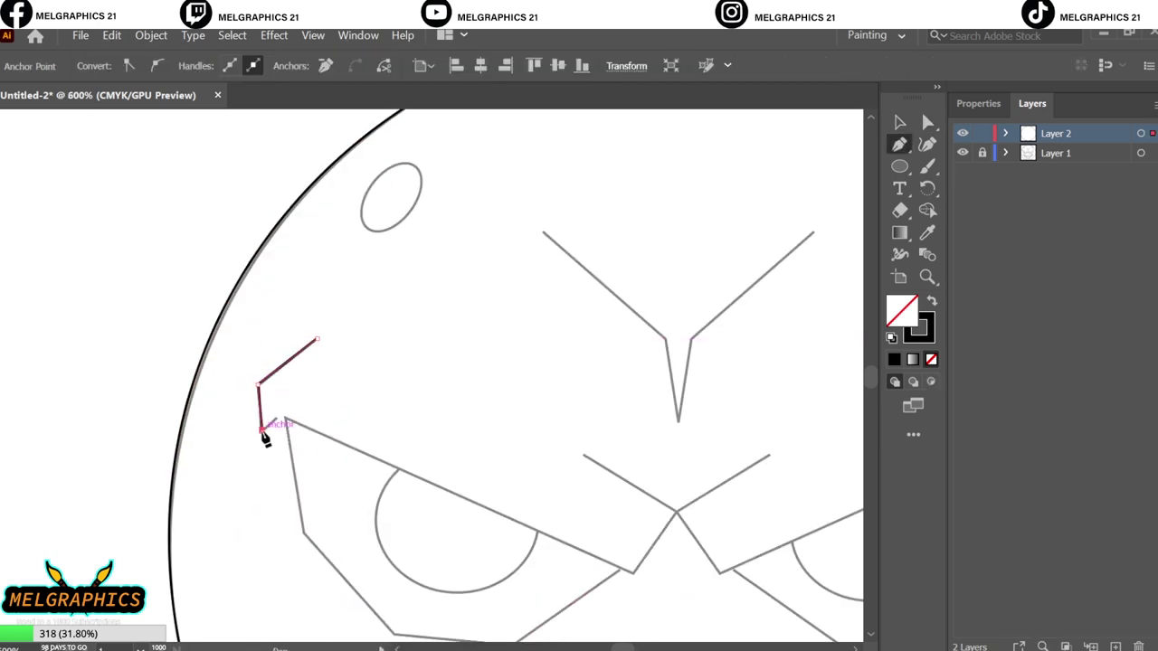
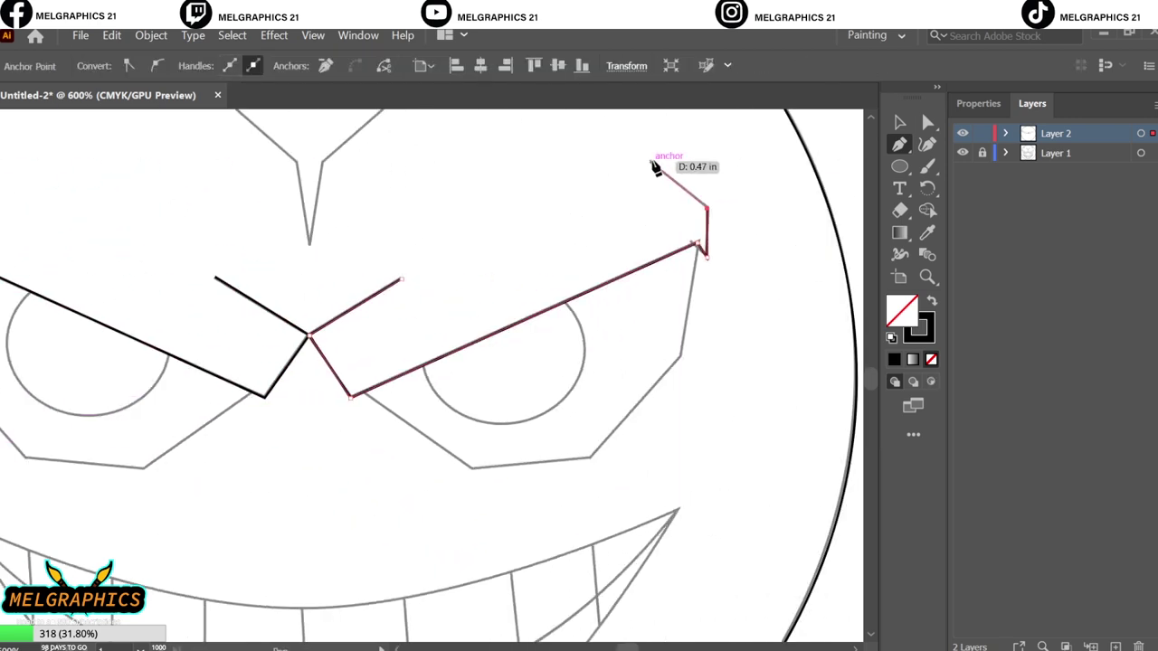
- Finish the brow-corner path and clear the selection
left_click(899, 122)
left_click(983, 153)
key("ctrl+a")
left_click(565, 171)
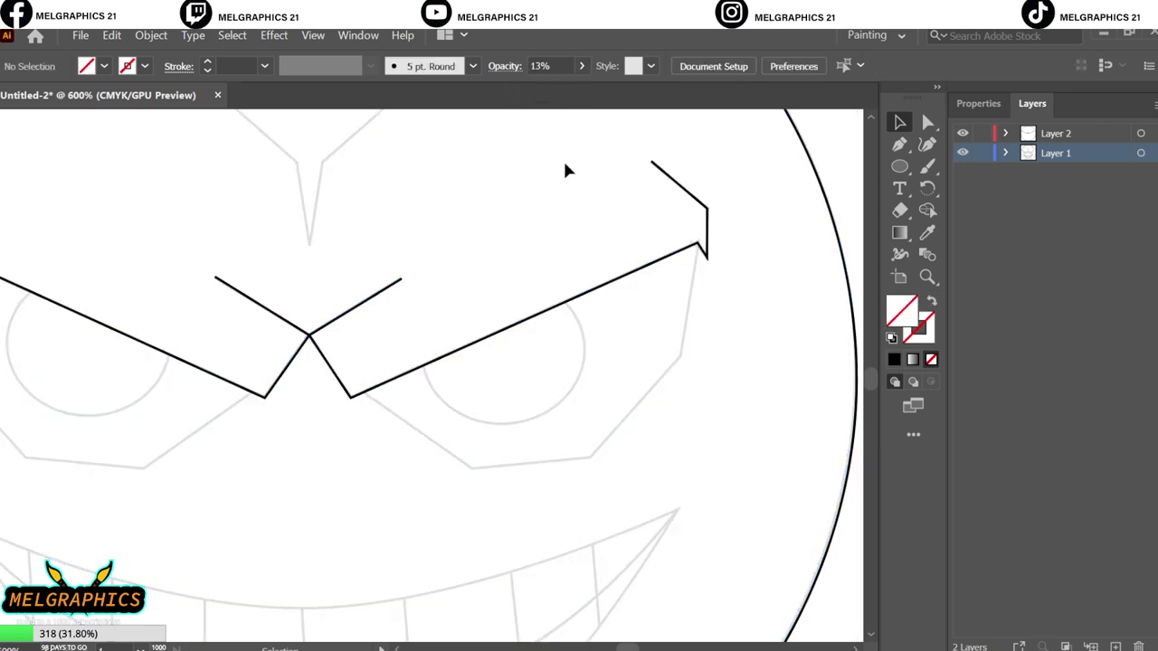
- Trace the right eye's lower outline in black, from the brow corner to its inner corner
left_click(698, 244)
left_click(680, 357)
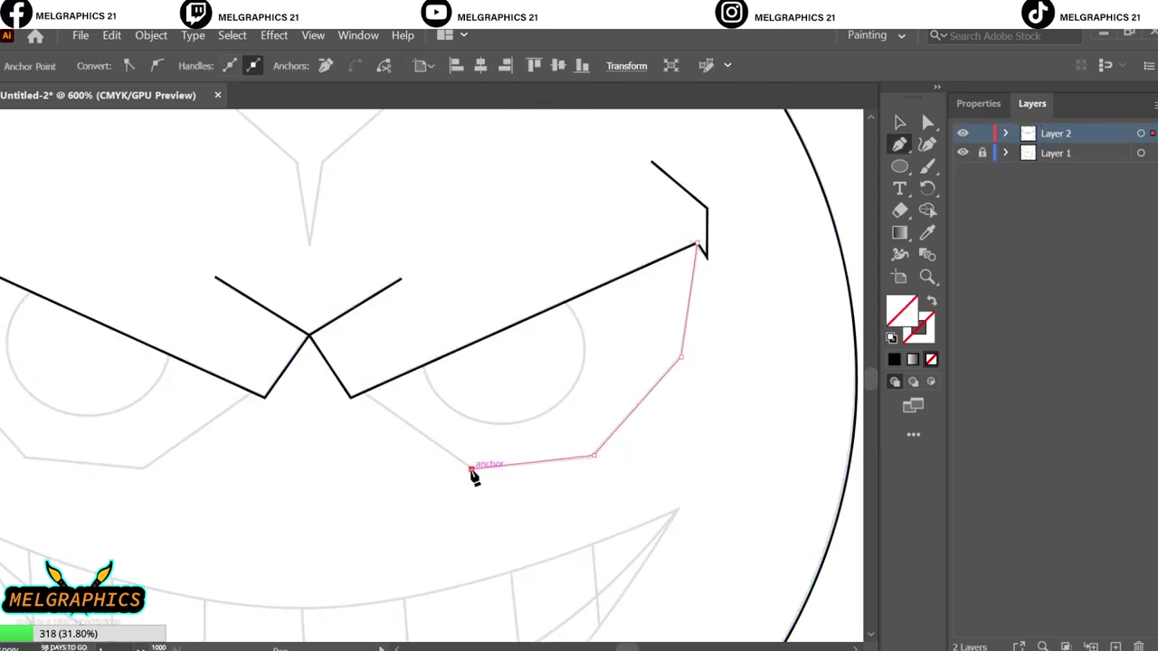
left_click(365, 398)
left_click(838, 119, "ctrl")
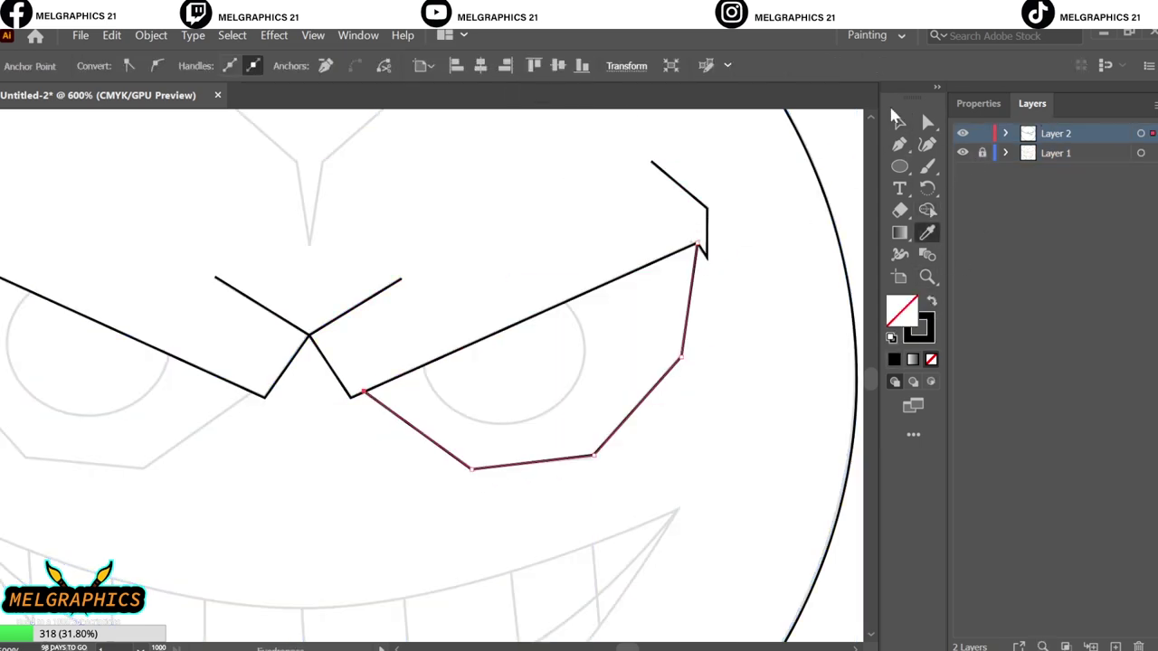
scroll(838, 120, "left", 3)
- Trace the left eye's lower outline in black, ending near its inner corner
left_click(171, 245)
left_click(186, 352)
left_click(274, 457)
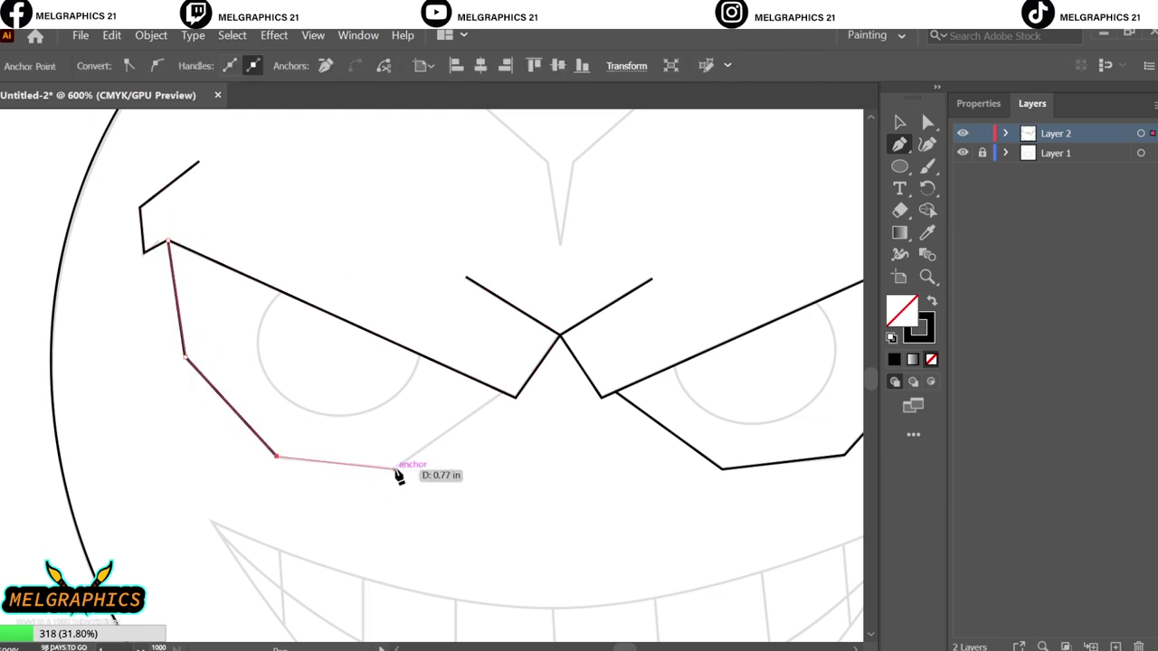
left_click(394, 469)
left_click(504, 392)
scroll(543, 498, "down", 5)
left_click(81, 303)
scroll(621, 440, "down", 3)
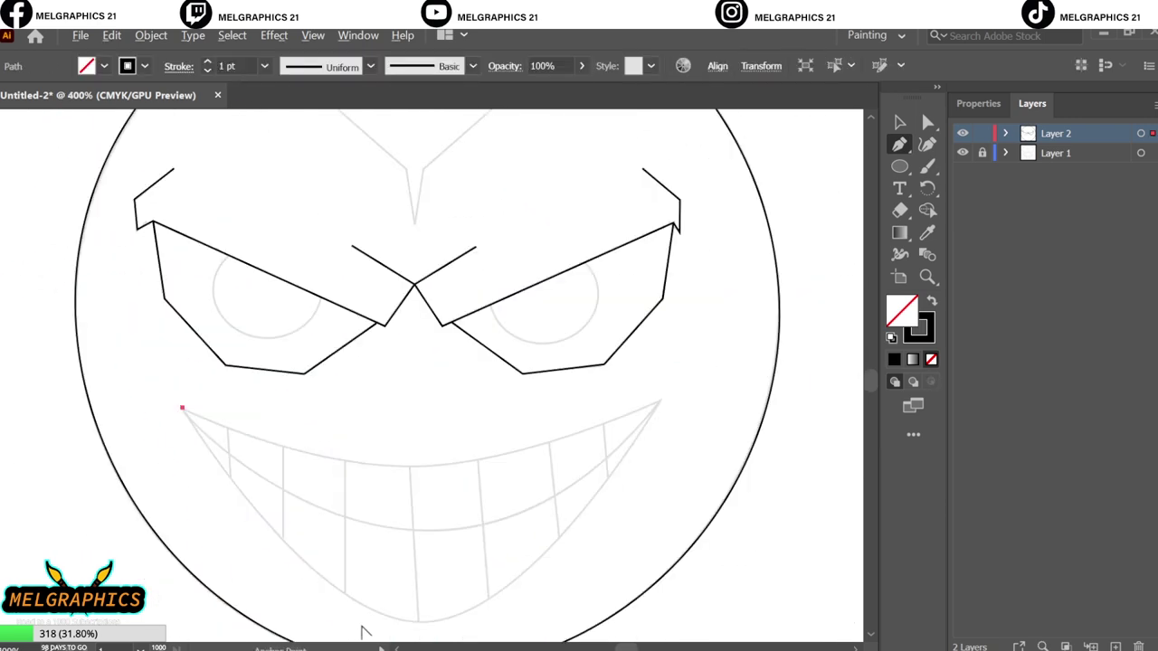
- Draw the grin's curved upper lip, snapping its end onto the mouth corner
scroll(788, 253, "up", 5)
scroll(682, 304, "down", 2)
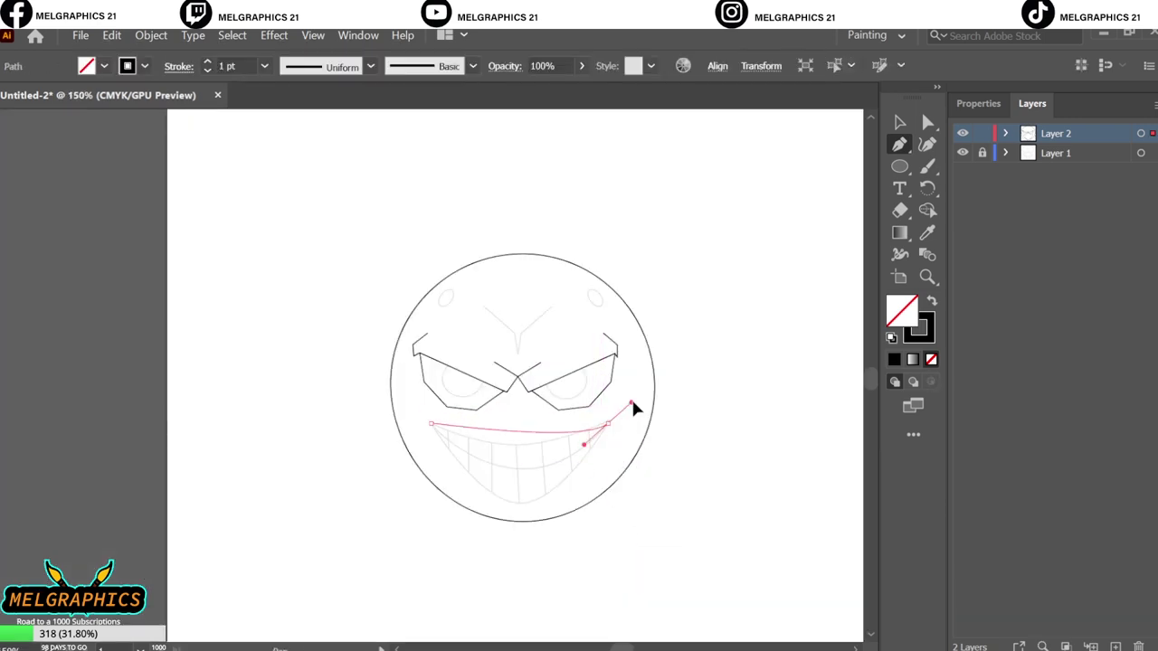
left_click_drag(704, 249, 702, 246)
left_click(705, 491, "ctrl")
scroll(582, 461, "up", 2)
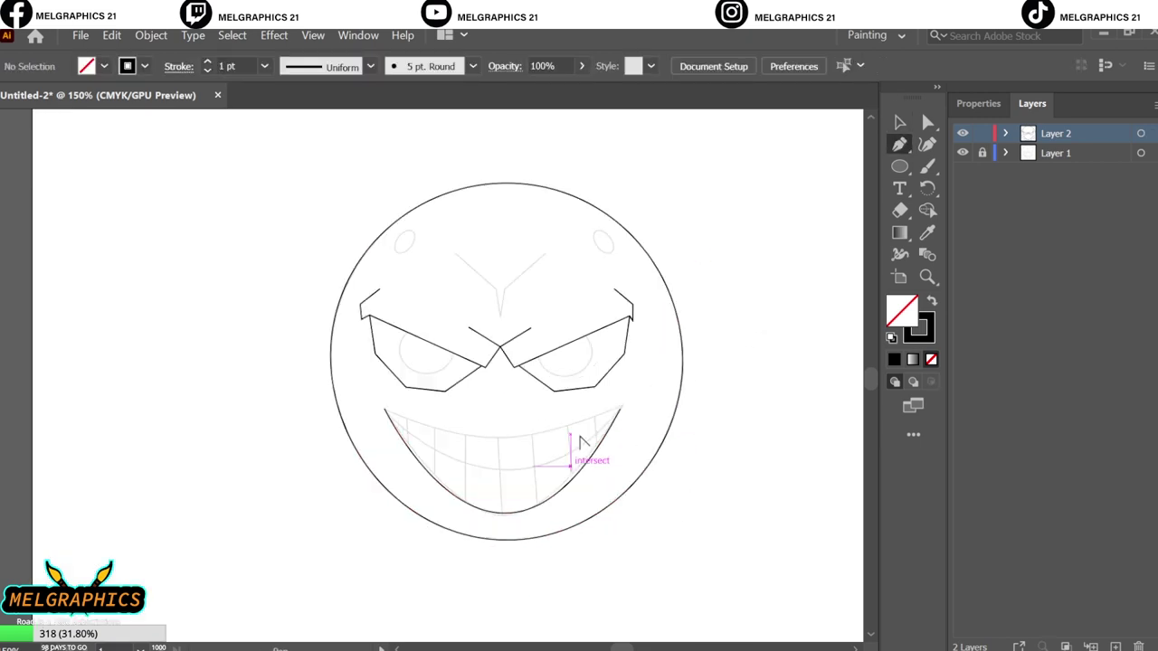
scroll(633, 426, "up", 2)
left_click_drag(659, 374, 716, 232)
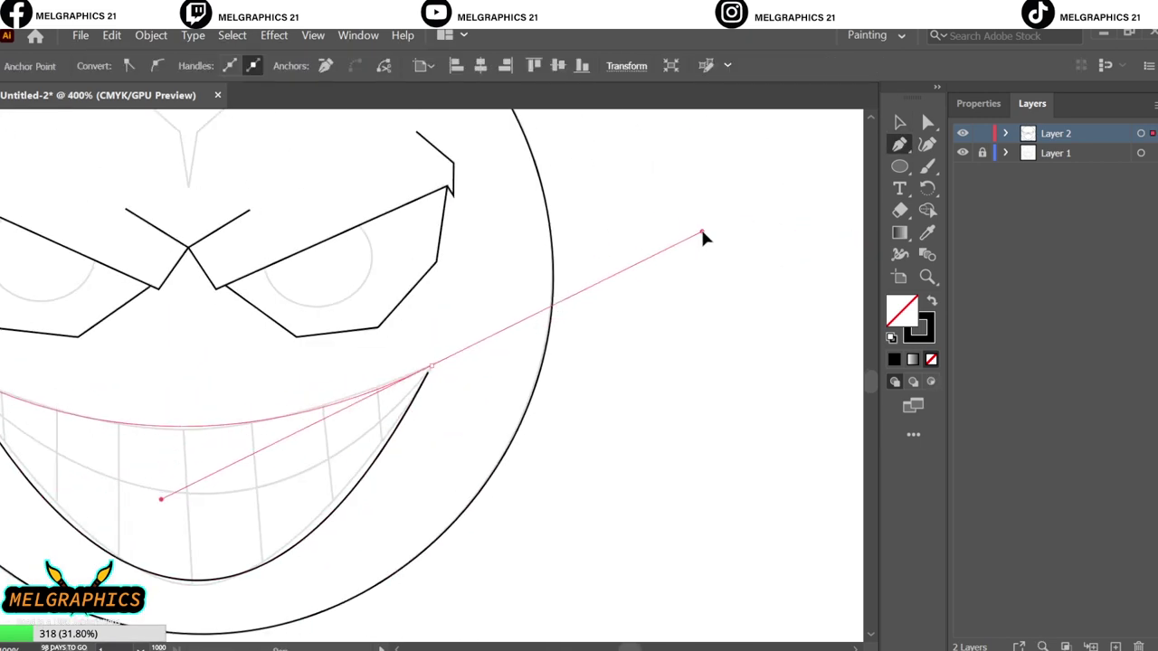
left_click(491, 445, "ctrl")
scroll(422, 163, "up", 5)
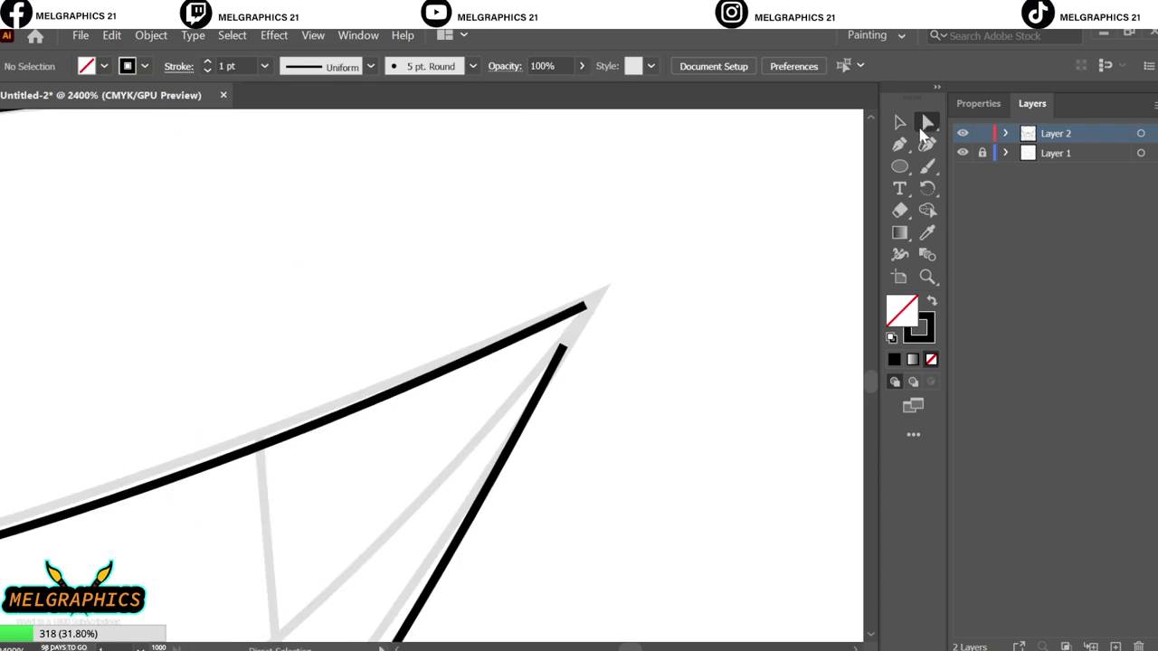
left_click_drag(547, 368, 579, 337)
left_click(817, 395, "ctrl")
key("ctrl+0")
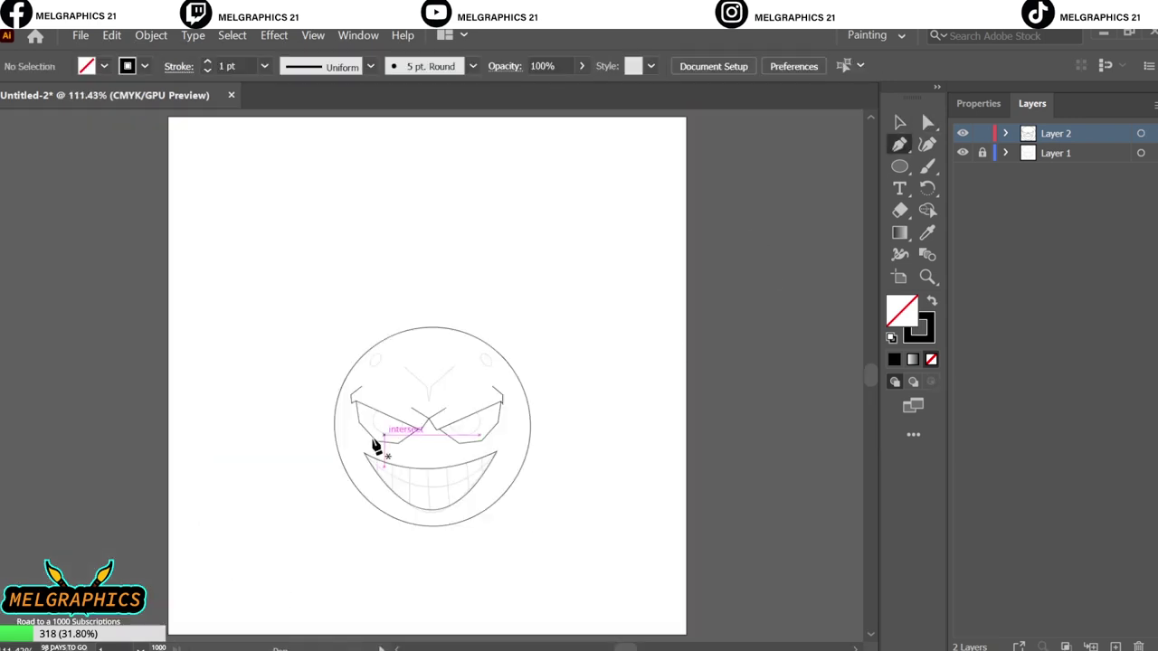
scroll(376, 446, "up", 5)
- Draw the lower lip curve with two fangs between the mouth corners, then select the mouth path
left_click(57, 300)
left_click_drag(181, 408, 239, 437)
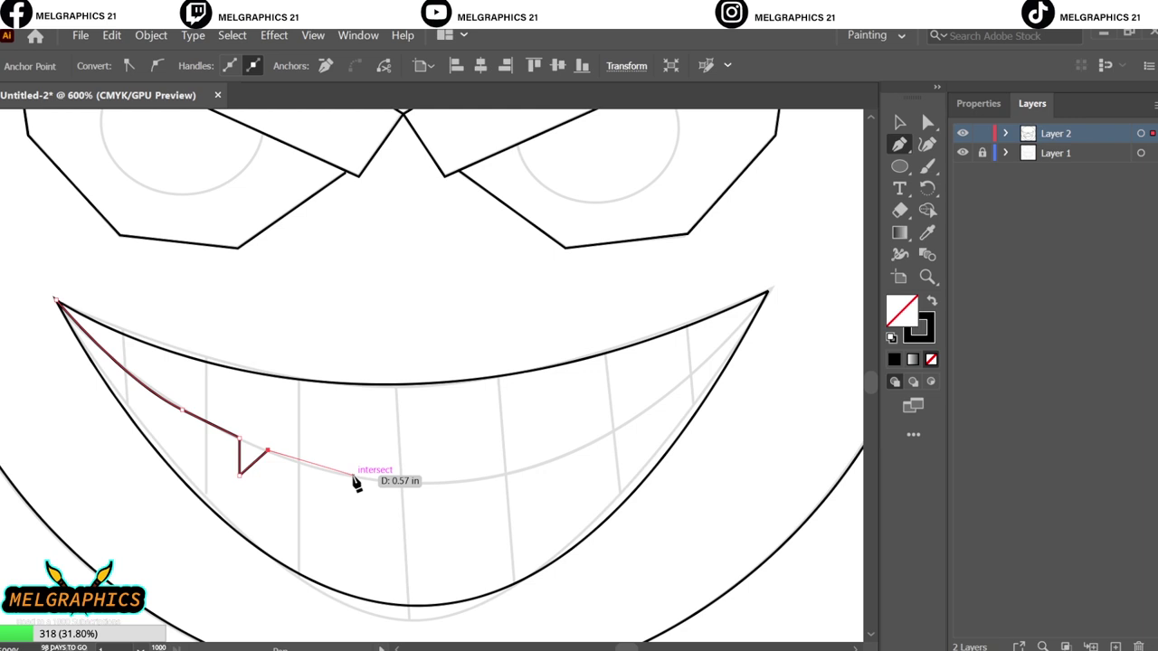
left_click_drag(691, 366, 735, 369)
left_click_drag(715, 417, 707, 461)
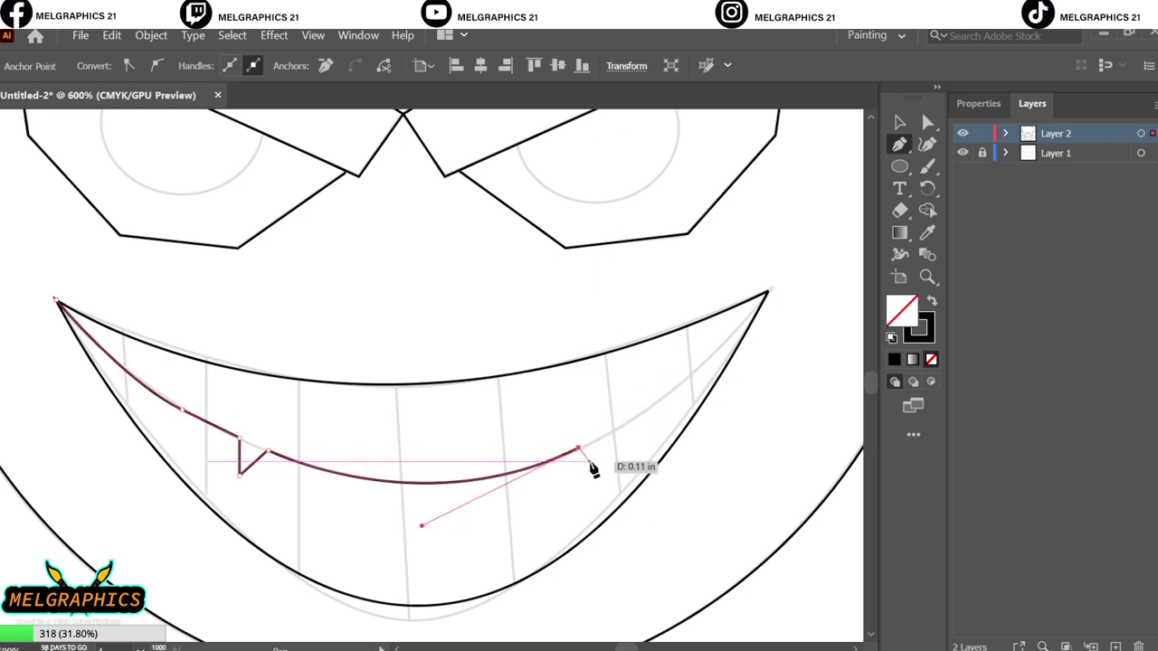
left_click(767, 291)
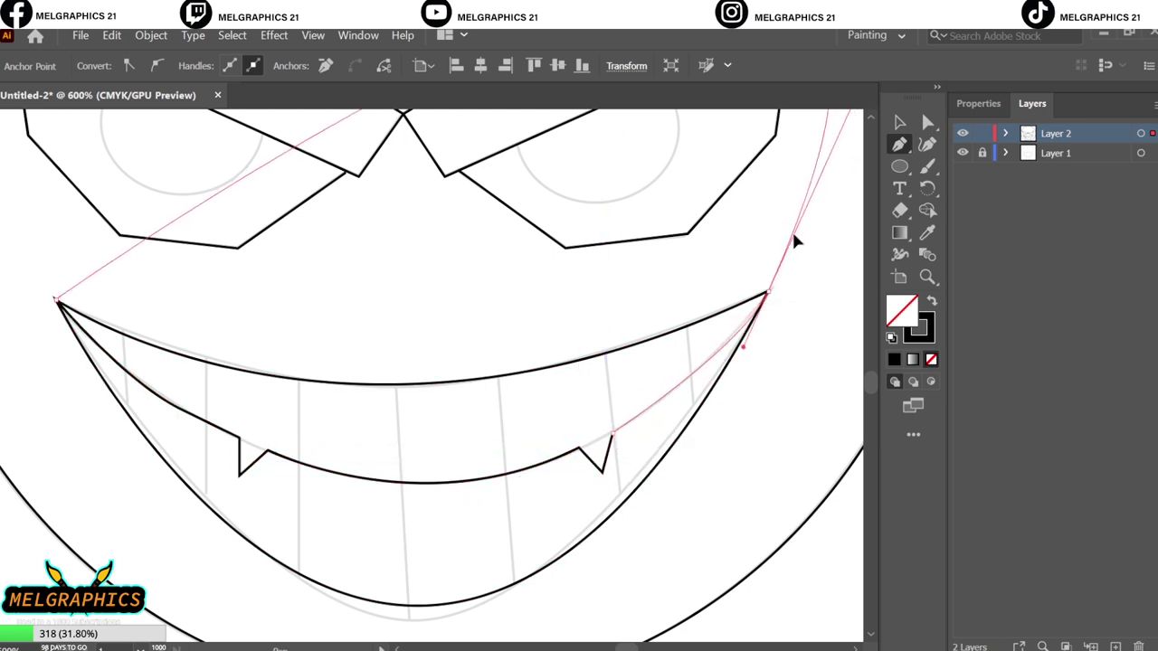
left_click(664, 525, "ctrl")
key("v")
left_click(612, 440)
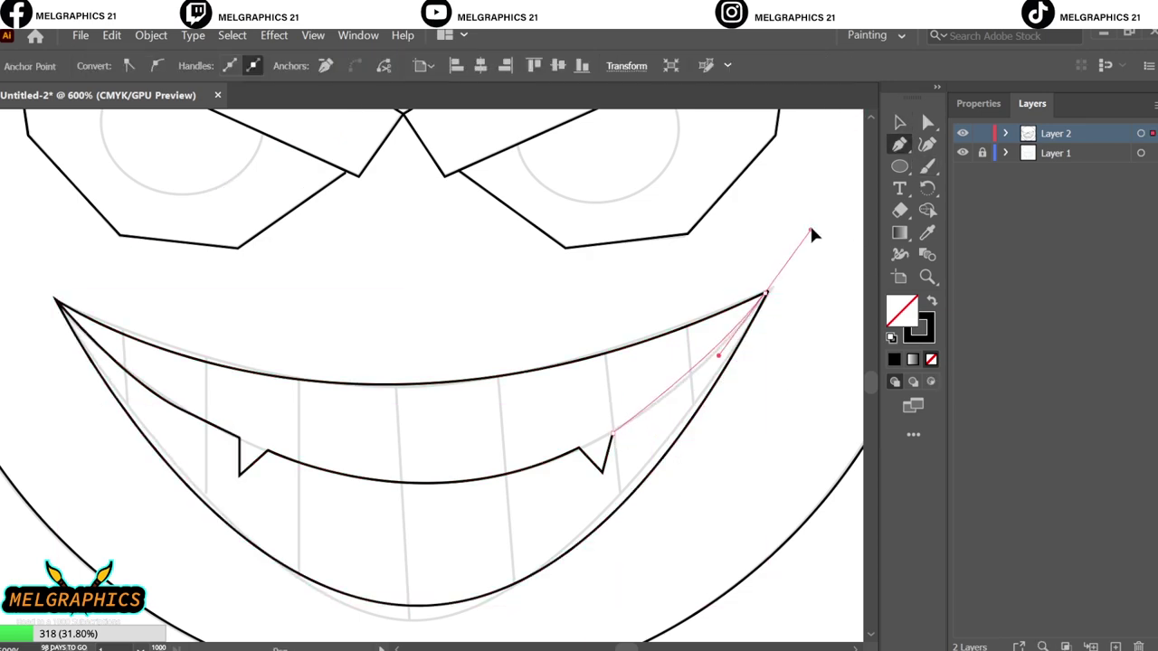
scroll(711, 234, "down", 3)
scroll(711, 233, "down", 2)
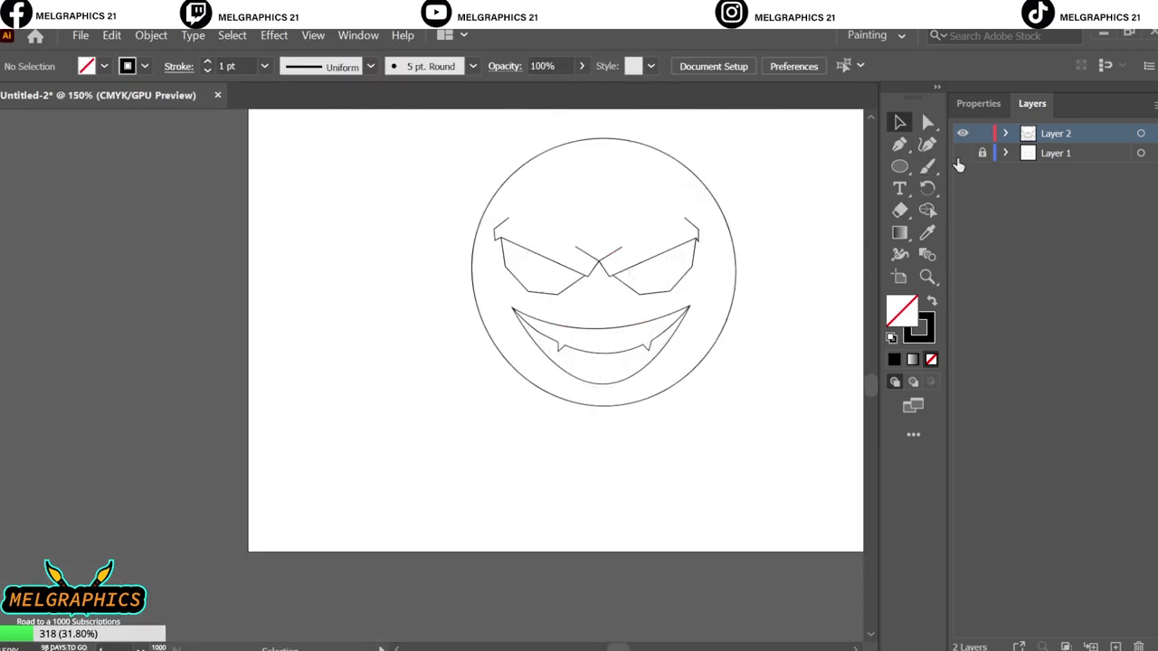
- Pen the pointed V-shaped forehead wrinkle between the brows
scroll(620, 253, "up", 4)
key("p")
left_click(231, 263)
left_click(353, 366)
left_click(368, 448)
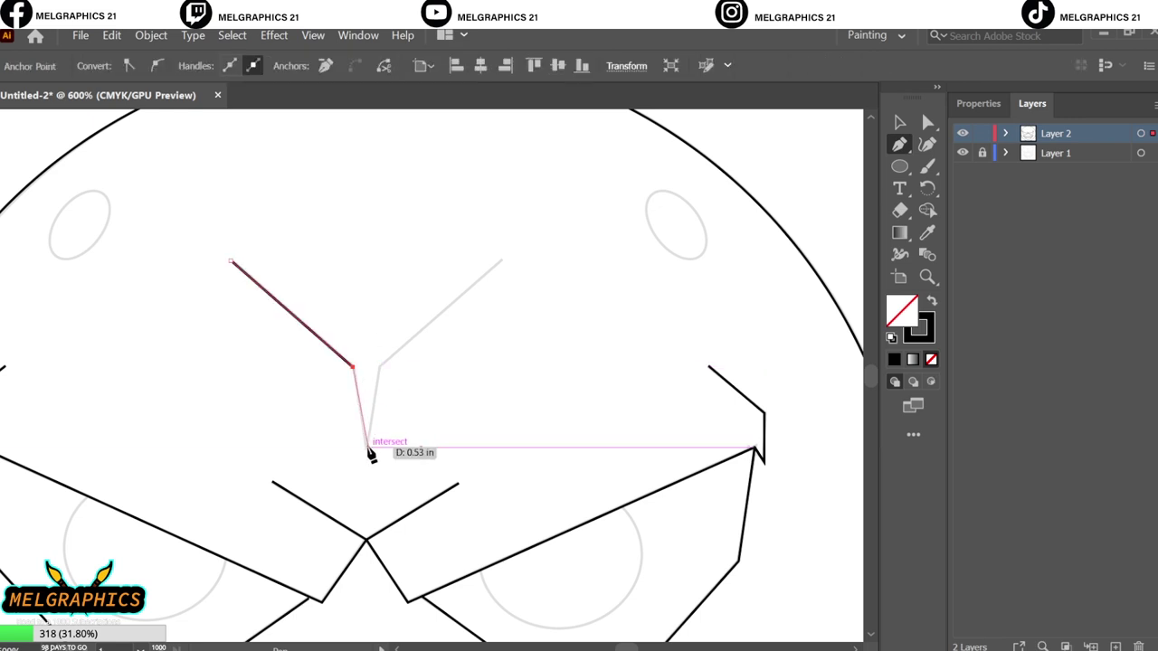
left_click(378, 366)
left_click(504, 260)
left_click(899, 165)
- Draw an oval over the top-right highlight guide and a circle over the right eye
left_click_drag(651, 193, 703, 276)
key("v")
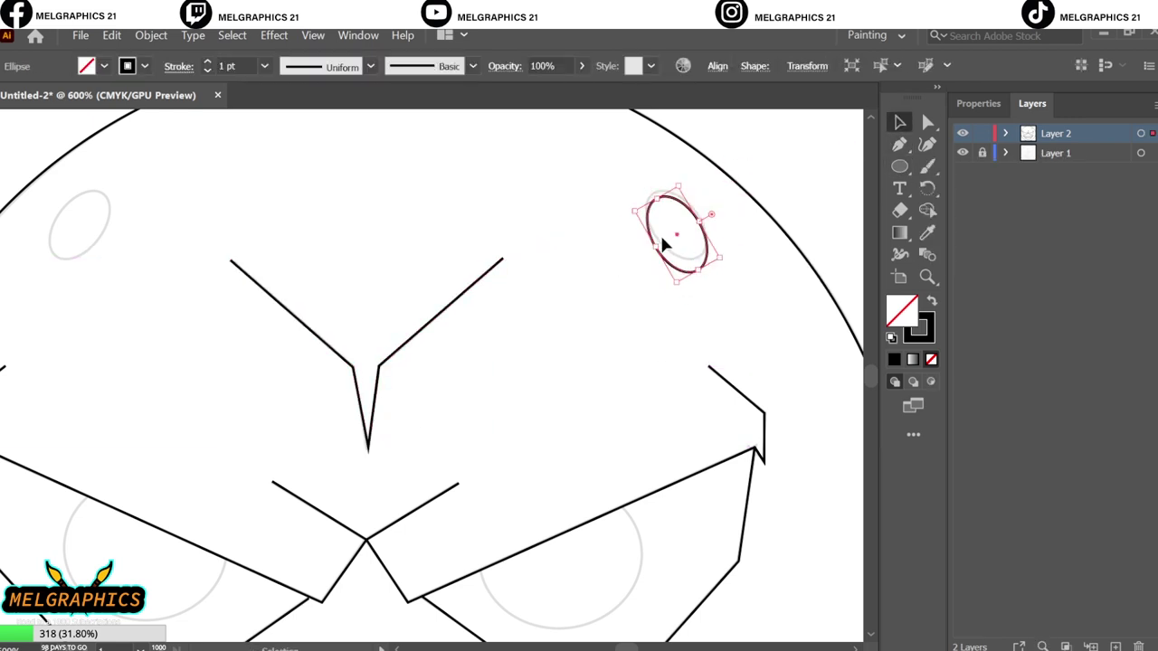
left_click_drag(78, 213, 78, 210)
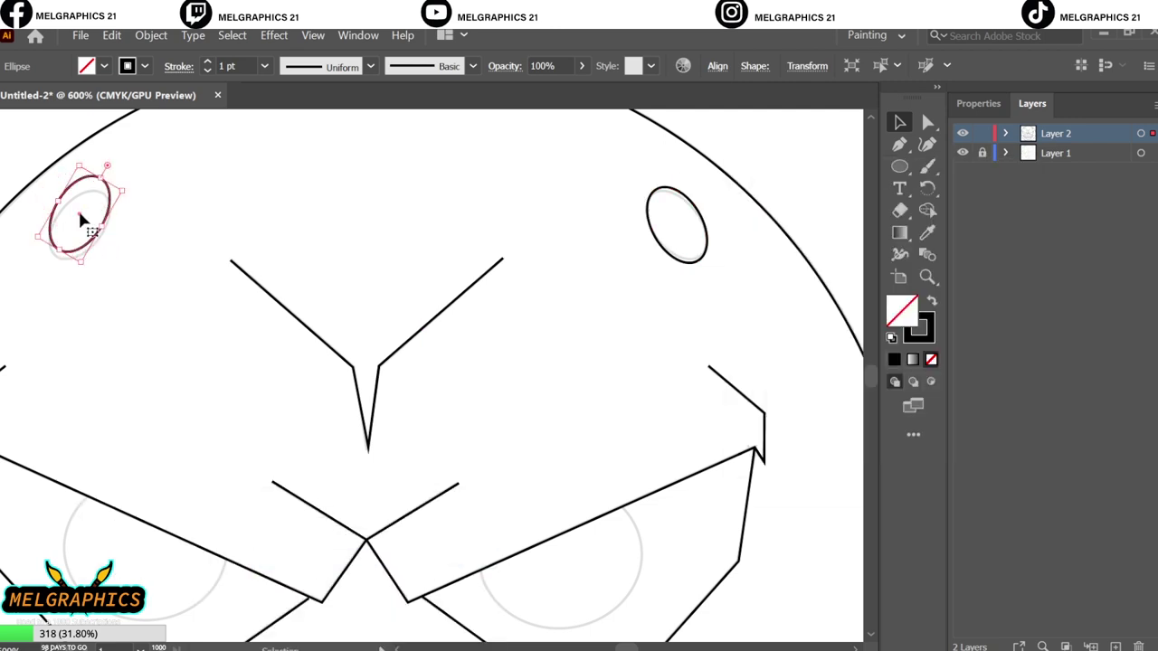
left_click(512, 294)
scroll(512, 293, "down", 5)
scroll(667, 278, "up", 2)
key("l")
left_click_drag(474, 260, 642, 393)
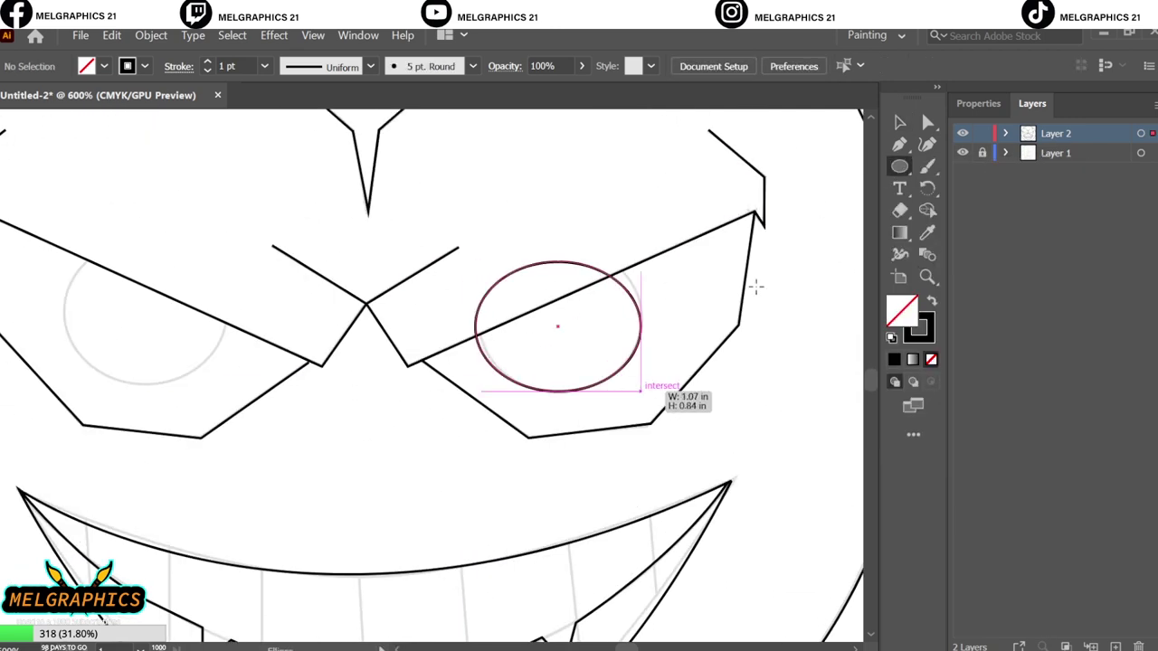
- Widen the circle into the eyeball oval, expand the eye strokes, and delete the arc above the eyelid
left_click_drag(475, 313, 451, 314)
left_click_drag(641, 314, 650, 314)
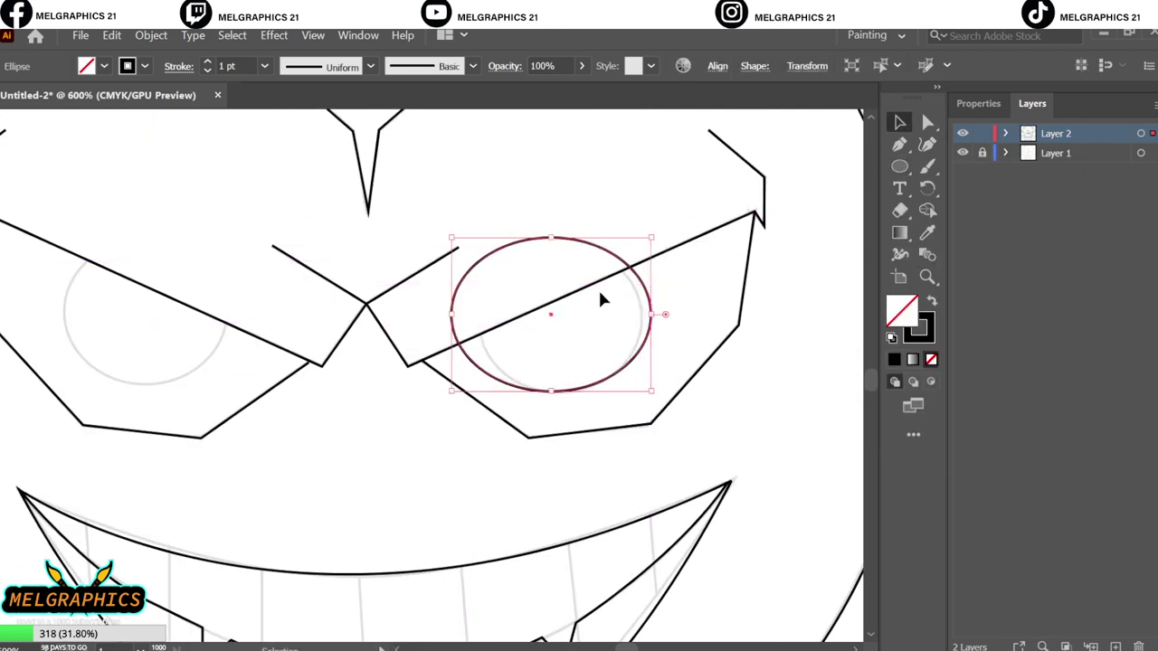
key("v")
left_click(801, 382)
left_click_drag(802, 381, 230, 115)
left_click(151, 35)
left_click(171, 239)
key("Return")
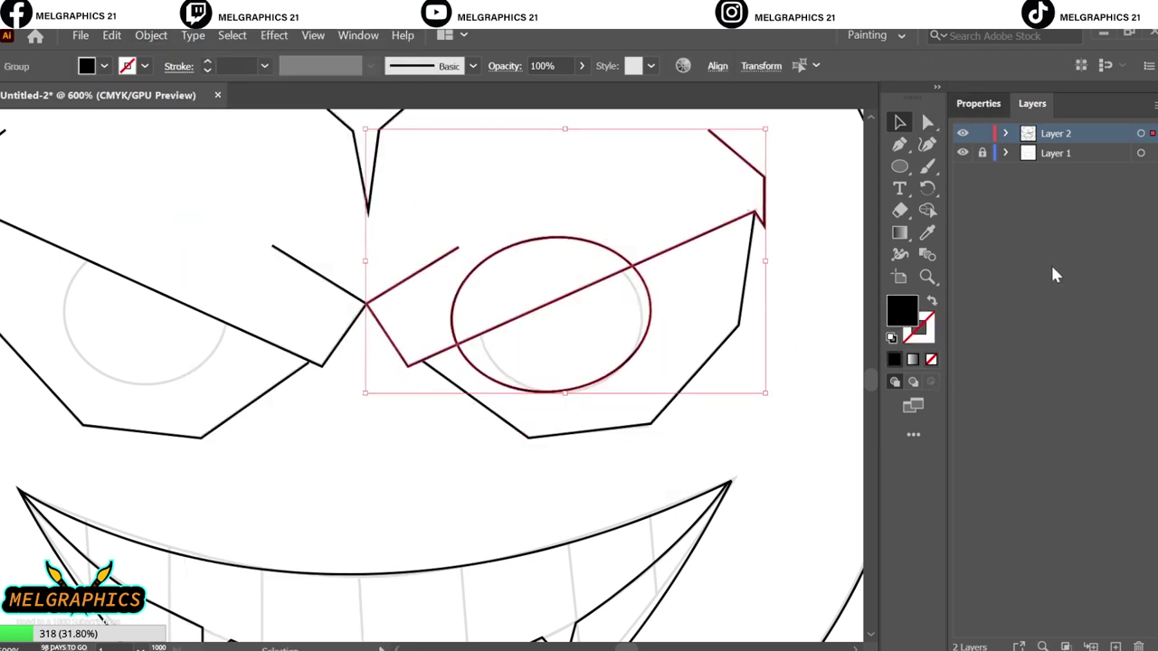
left_click(969, 103)
left_click(600, 251, "alt")
scroll(570, 335, "up", 2)
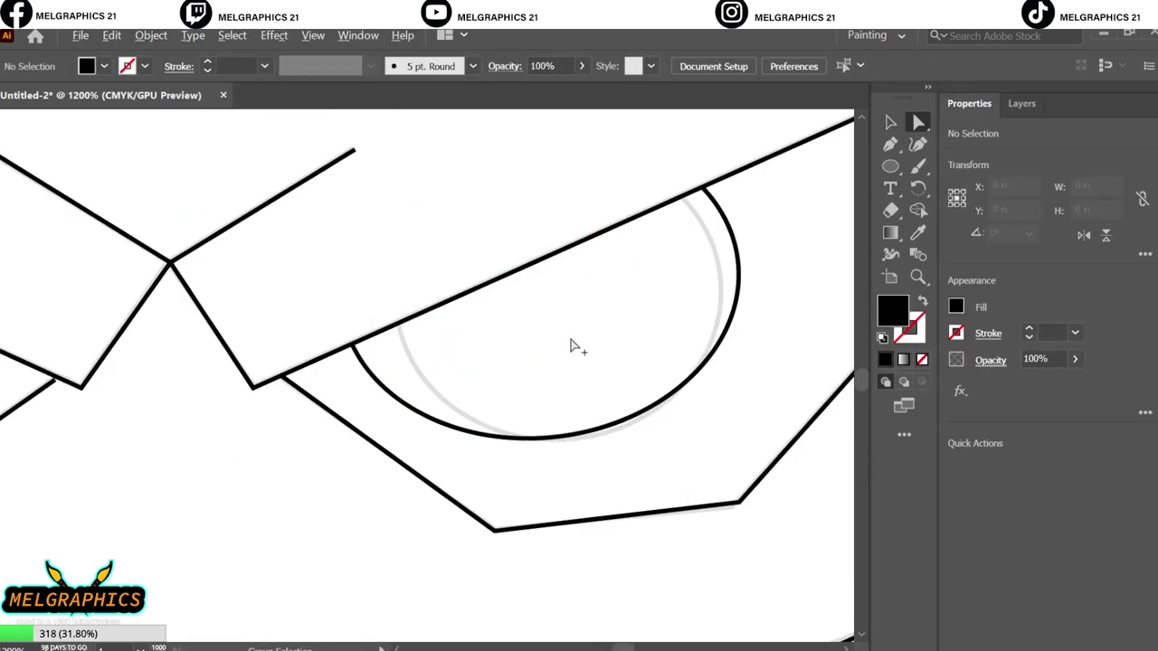
- Draw a tilted black pupil in the right eye and trim away the part above the eyelid
key("b")
key("v")
mouse_move(432, 311)
left_mouse_down()
mouse_move(573, 408)
mouse_move(479, 362)
mouse_move(527, 295)
left_mouse_up()
mouse_move(581, 176)
left_mouse_down()
mouse_move(627, 312)
mouse_move(670, 337)
left_mouse_up()
left_click_drag(543, 302, 534, 302)
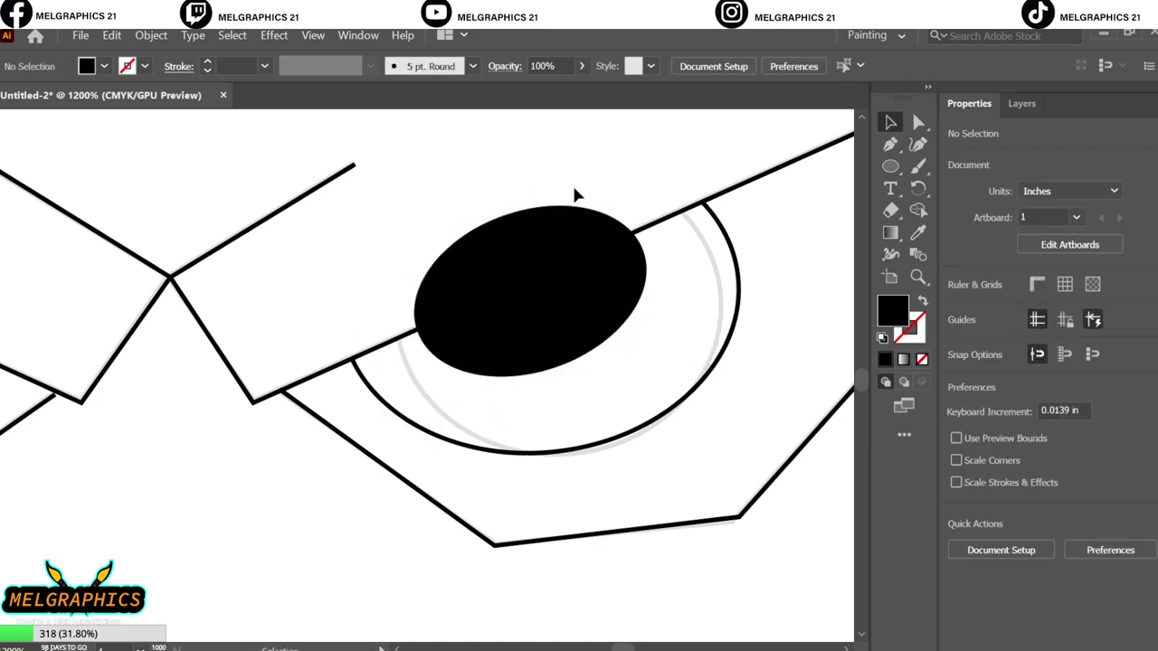
left_click_drag(573, 191, 266, 230)
key("a")
left_click(588, 240)
key("Delete")
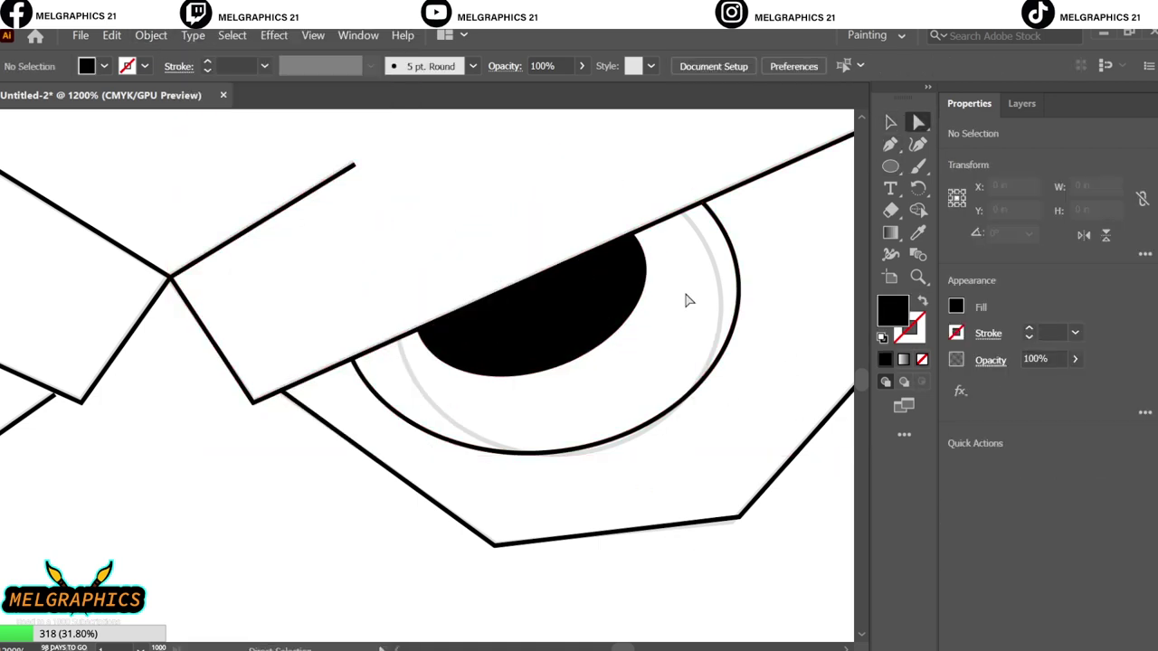
scroll(642, 356, "up", 2)
- Pen a closed jagged, spiky black shape around the right eye's pupil
left_click(208, 286)
left_click(294, 253)
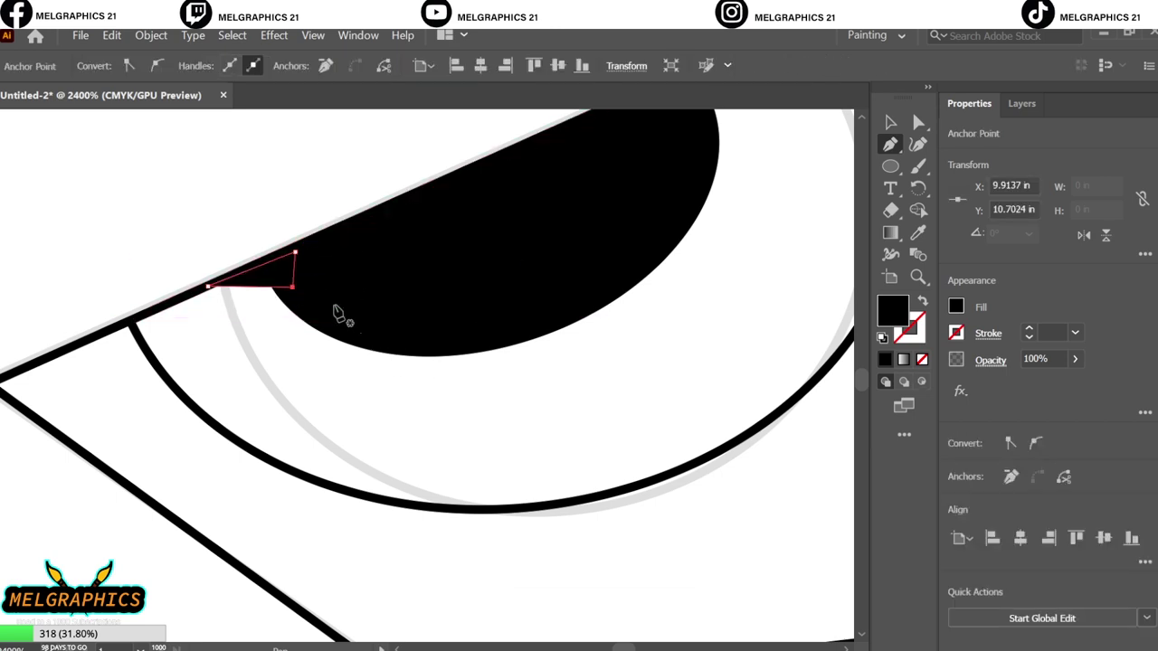
left_click(335, 306)
left_click(339, 409)
left_click(384, 314)
left_click(604, 271)
left_click(726, 323)
scroll(664, 222, "up", 2)
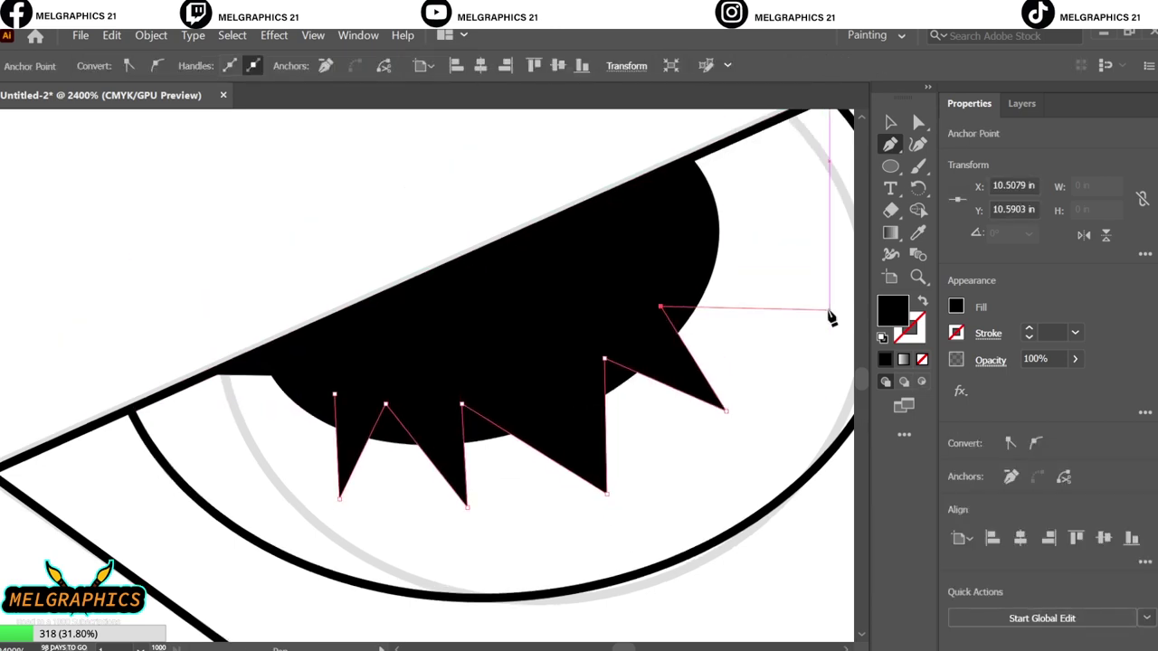
left_click(828, 309)
left_click(823, 187)
left_click(680, 162)
left_click(437, 194, "ctrl")
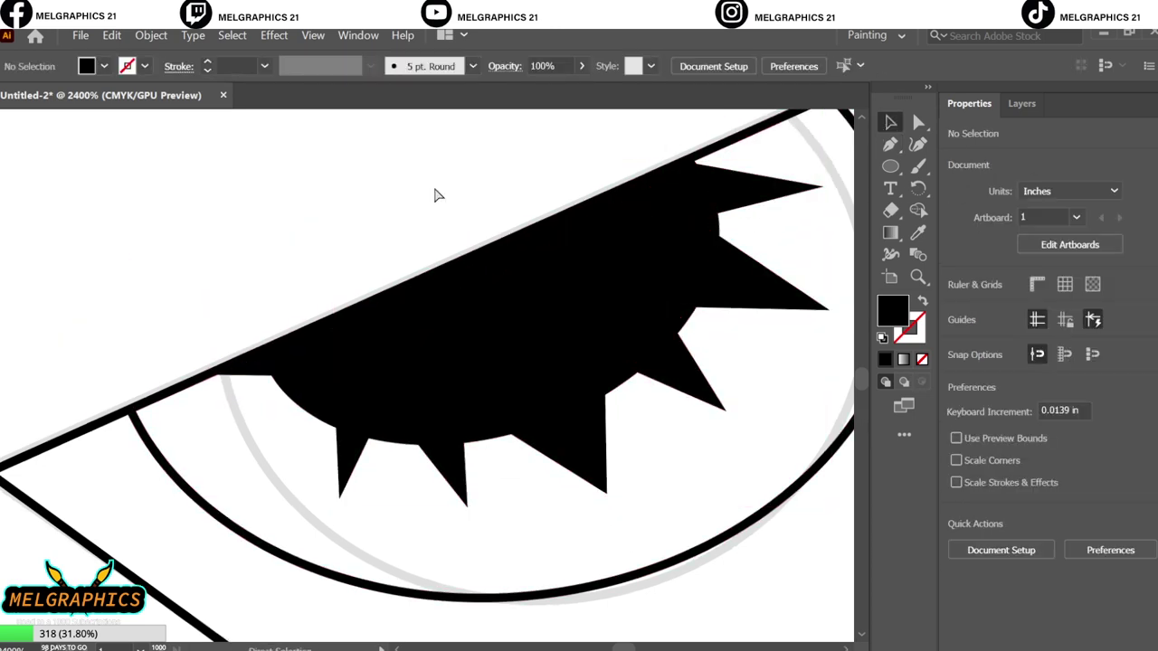
key("ctrl+0")
scroll(298, 435, "up", 8, "alt")
- Pen a row of sawtooth teeth along the right eye's lower edge and up its right side
left_click(91, 365)
left_click(119, 347)
left_click(133, 383)
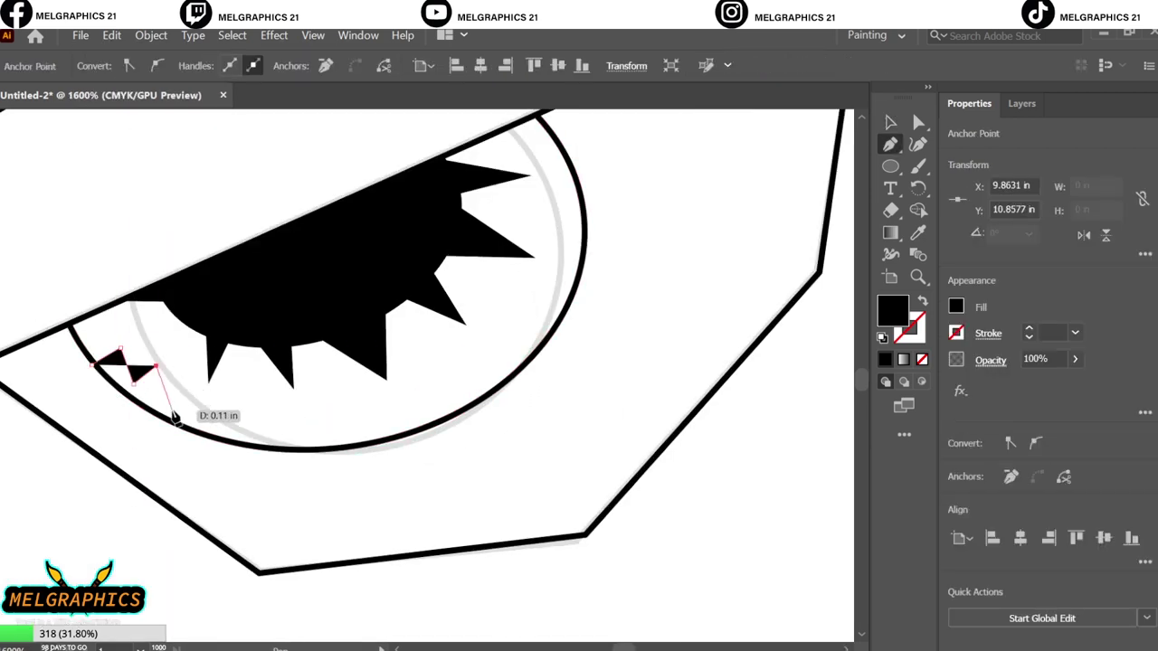
left_click(155, 368)
left_click(172, 408)
left_click(238, 389)
left_click(335, 386)
left_click(377, 416)
left_click(418, 357)
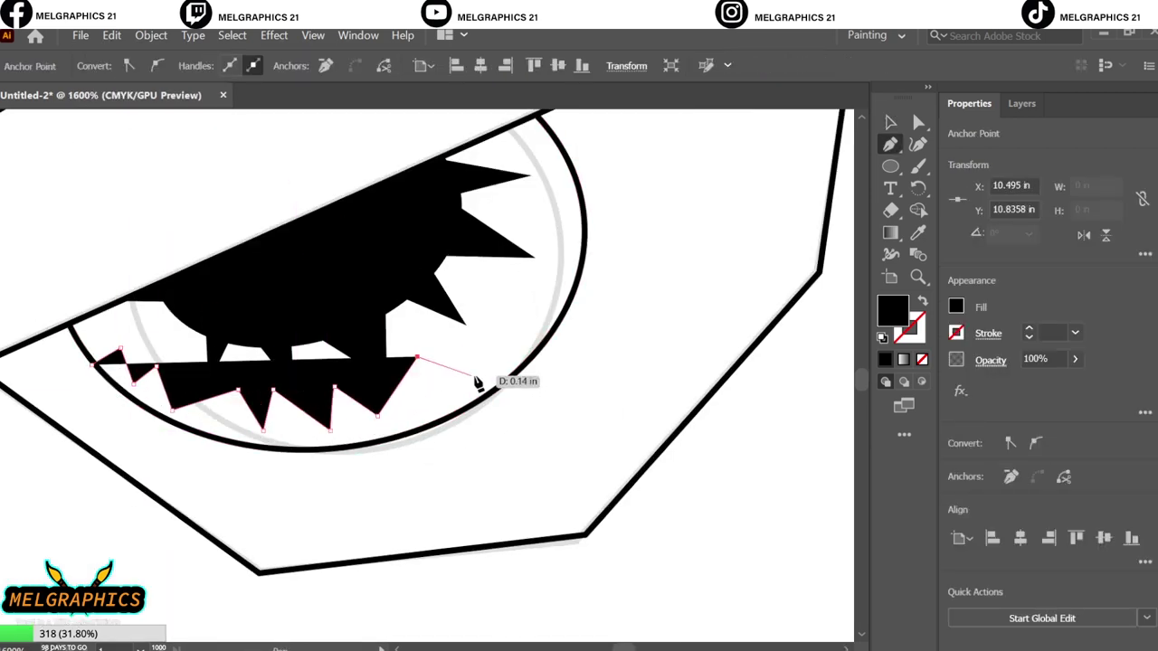
left_click(503, 298)
left_click(551, 253)
left_click(528, 155)
scroll(561, 230, "up", 2, "alt")
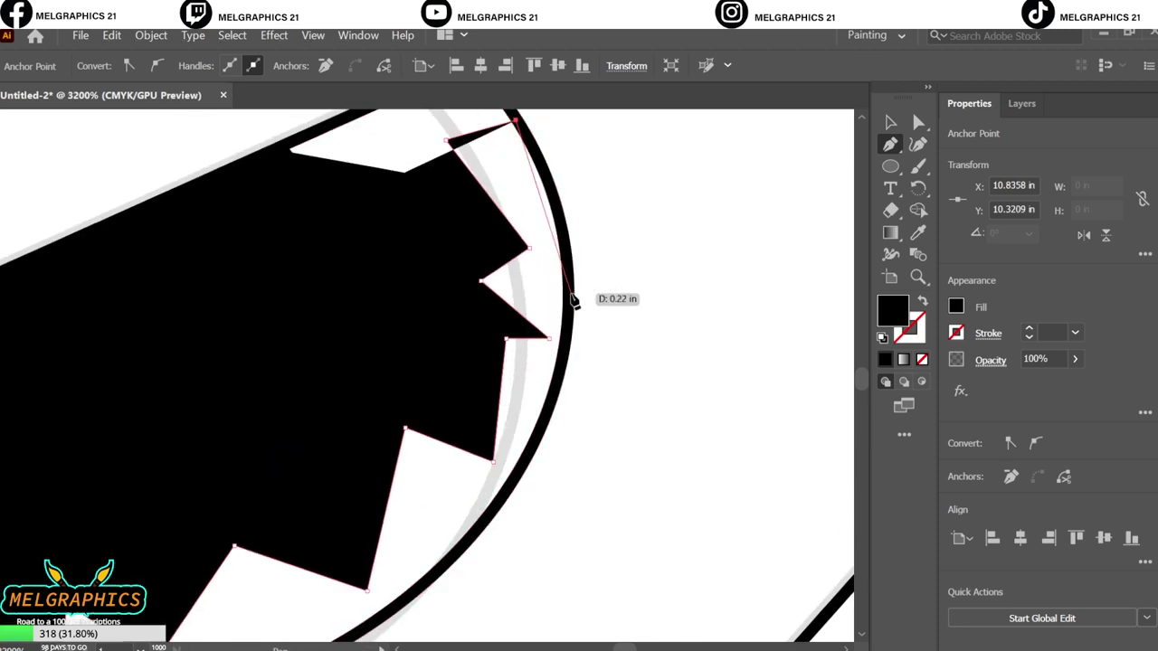
- Curve the teeth shape around the eye's bottom, close it, and clip it inside the eye with Ctrl+7
left_click_drag(483, 403, 427, 462)
left_click_drag(195, 593, 310, 612)
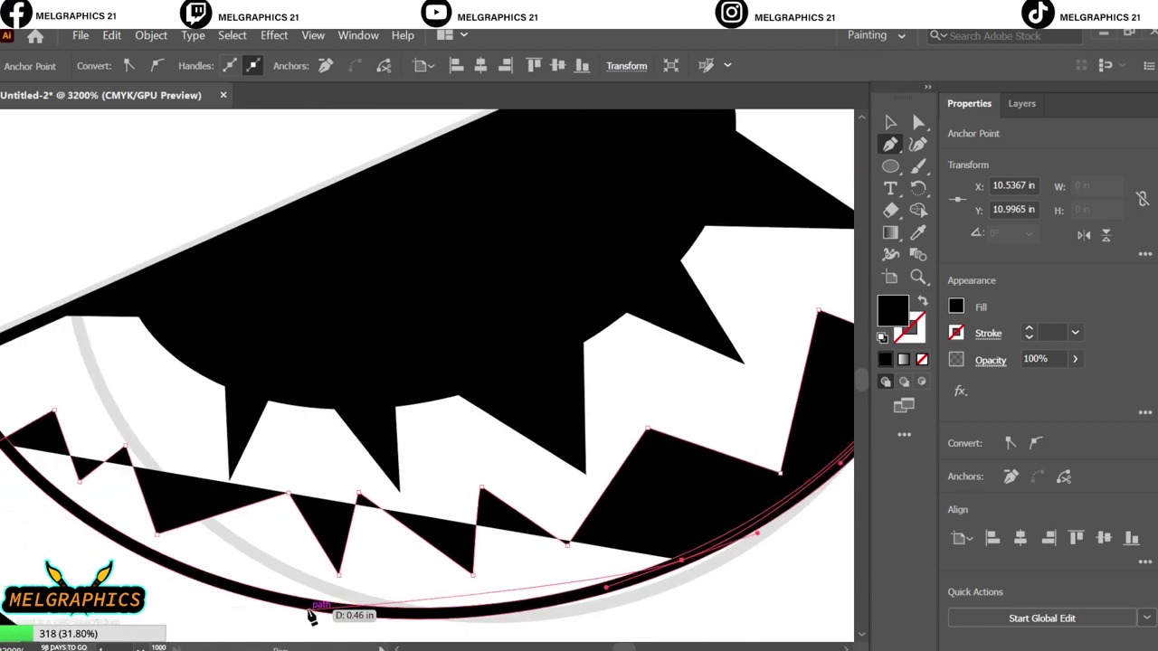
left_click(130, 457)
left_click(766, 371, "ctrl")
key("ctrl+0")
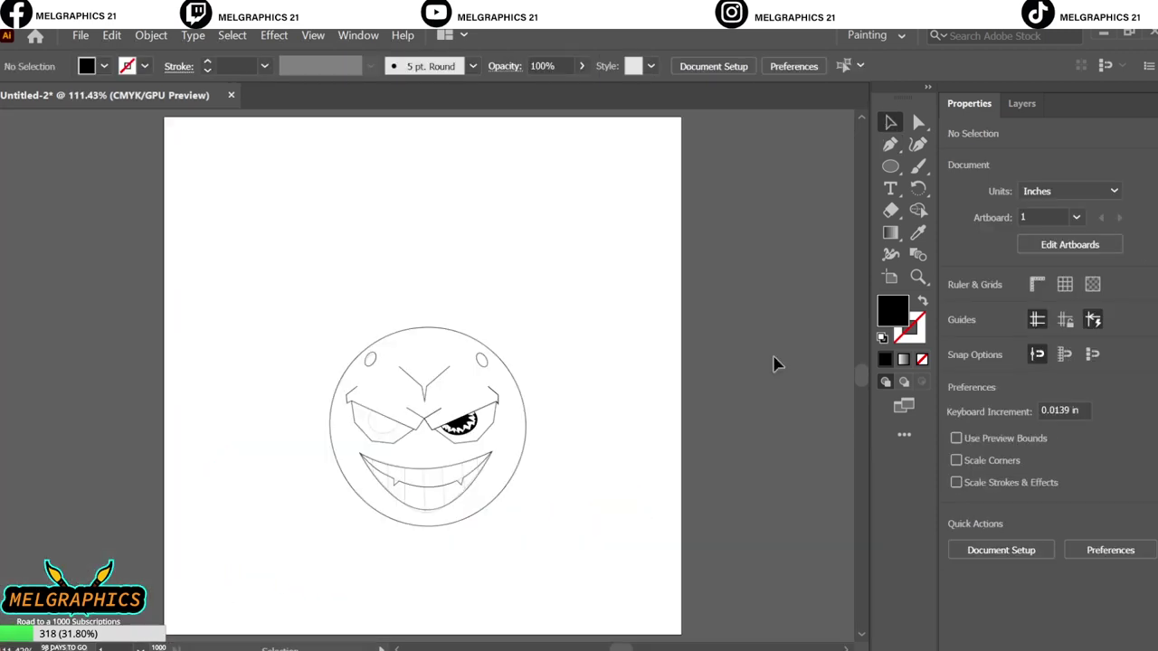
left_click(520, 404)
key("z")
left_click(466, 407)
key("ctrl+7")
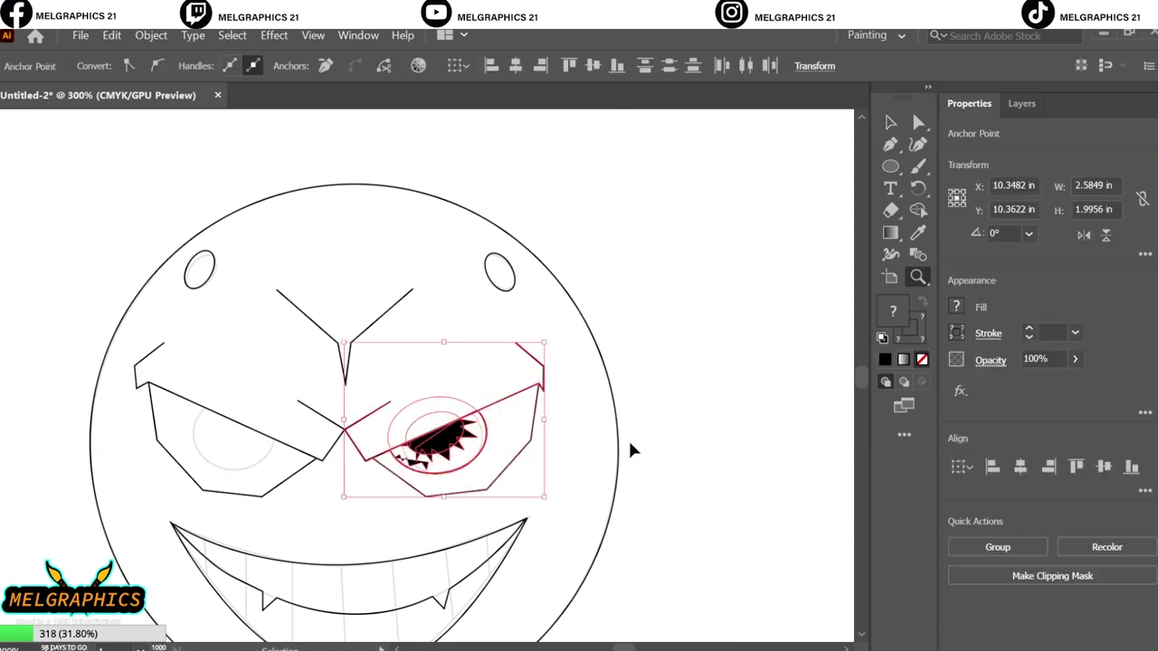
- Copy the right eye's pupil group, reflect it, and position the mirrored copy on the left eye
scroll(698, 445, "down", 3)
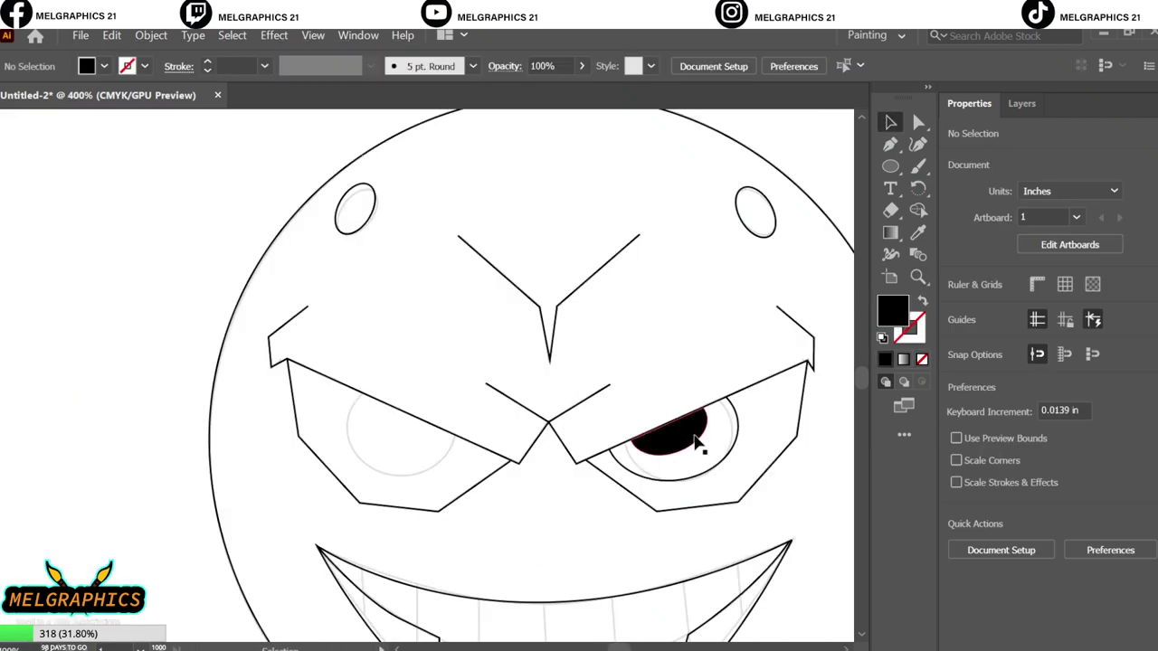
left_click(697, 444)
scroll(563, 419, "up", 3)
left_click(393, 414)
left_click_drag(393, 414, 620, 336)
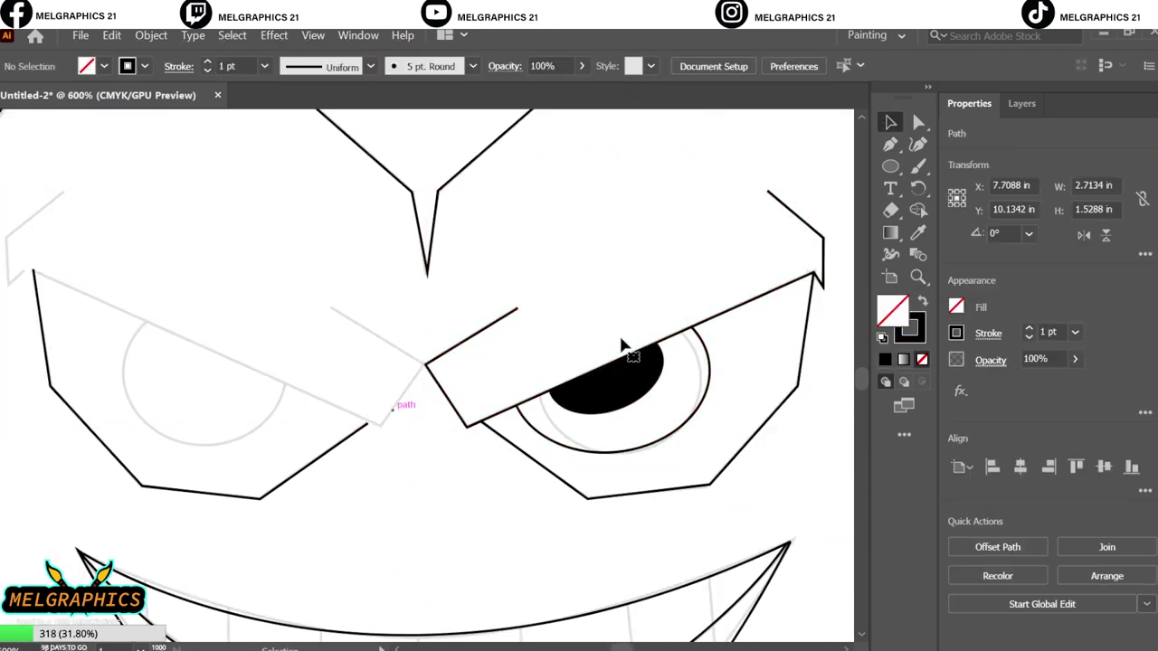
right_click(794, 278)
left_click(660, 526)
key("Return")
left_click_drag(659, 380, 257, 367)
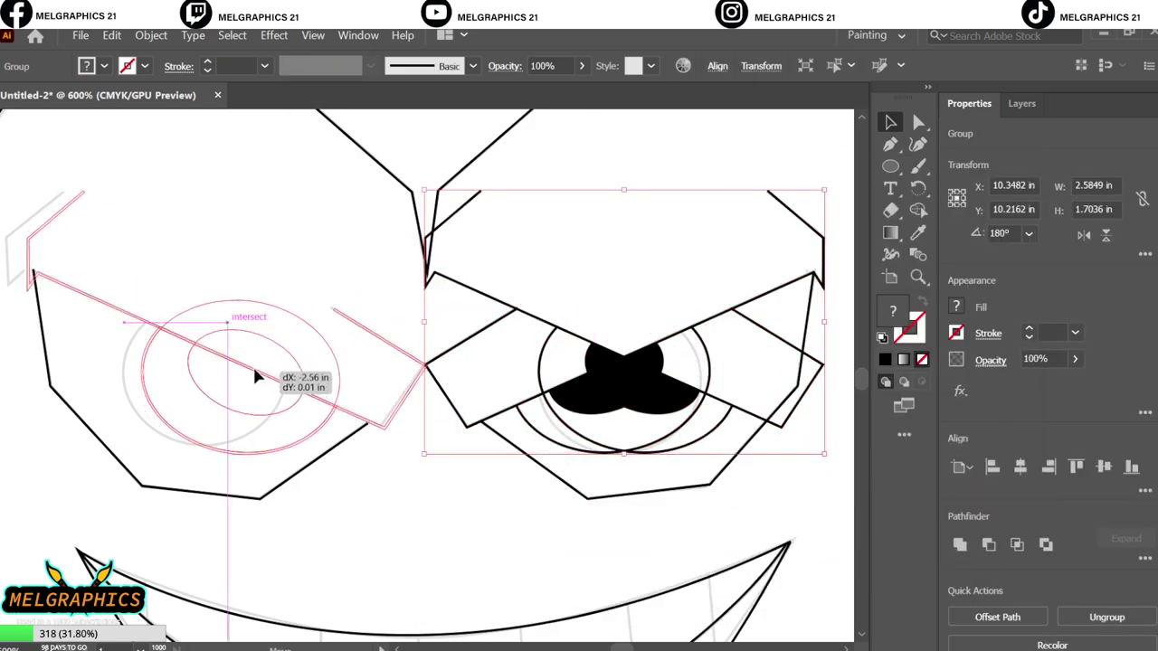
scroll(431, 432, "up", 2)
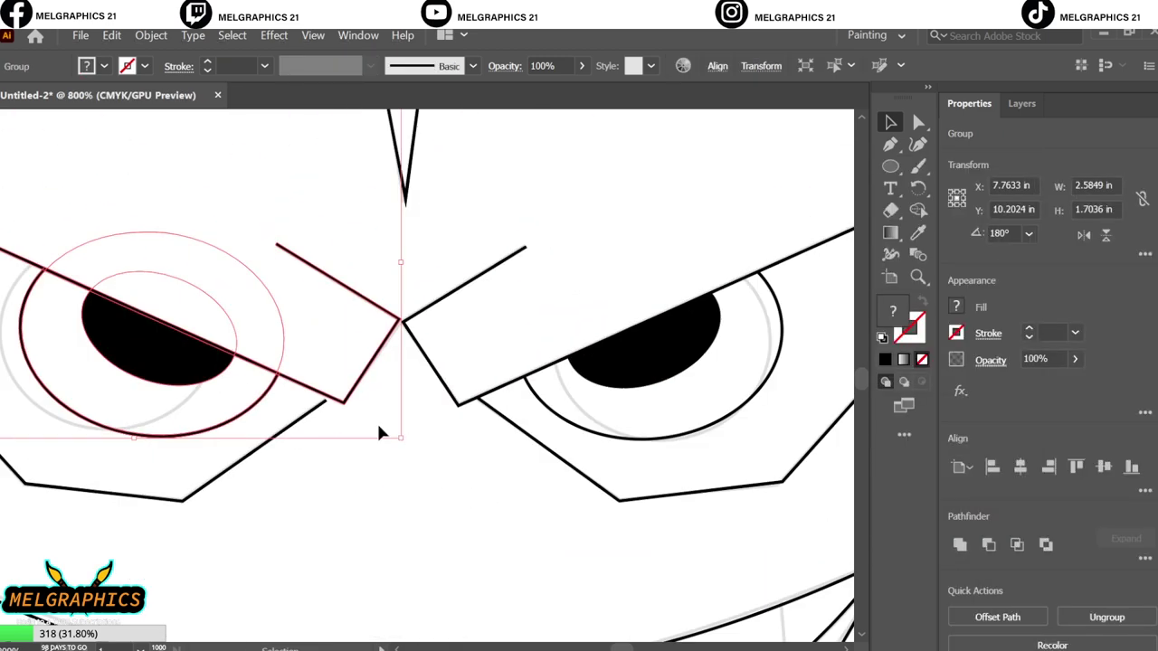
scroll(355, 423, "left", 3)
left_click_drag(419, 460, 429, 463)
- Thicken the face circle's outline to 3 pt
left_click(543, 488)
key("ctrl+0")
left_click(1021, 103)
left_click(986, 103)
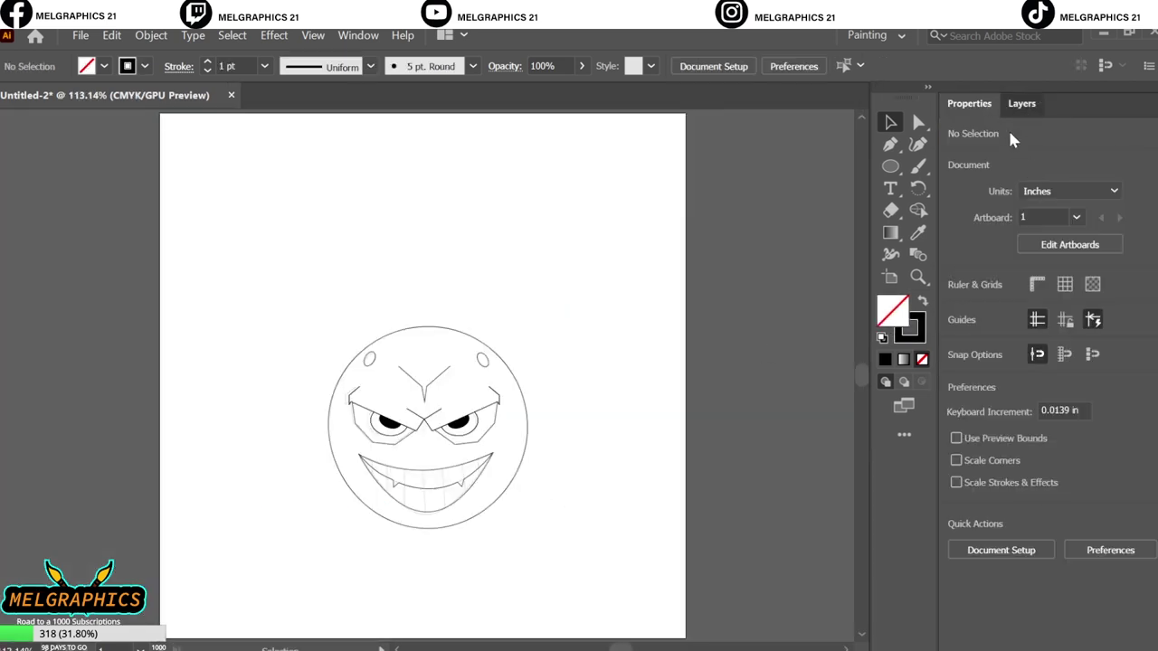
left_click(1021, 103)
left_click(428, 328)
left_click(207, 62)
left_click(207, 62)
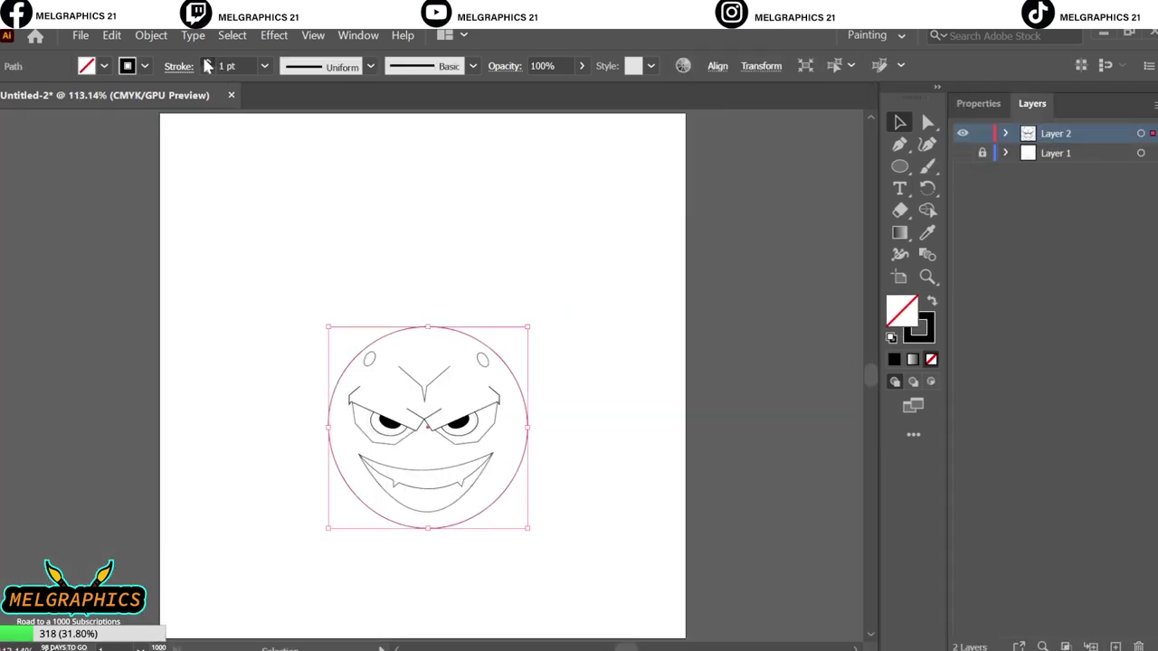
left_click(619, 329)
- Expand the whole face artwork and duplicate the layer holding it
key("ctrl+a")
left_click(151, 36)
left_click(299, 207)
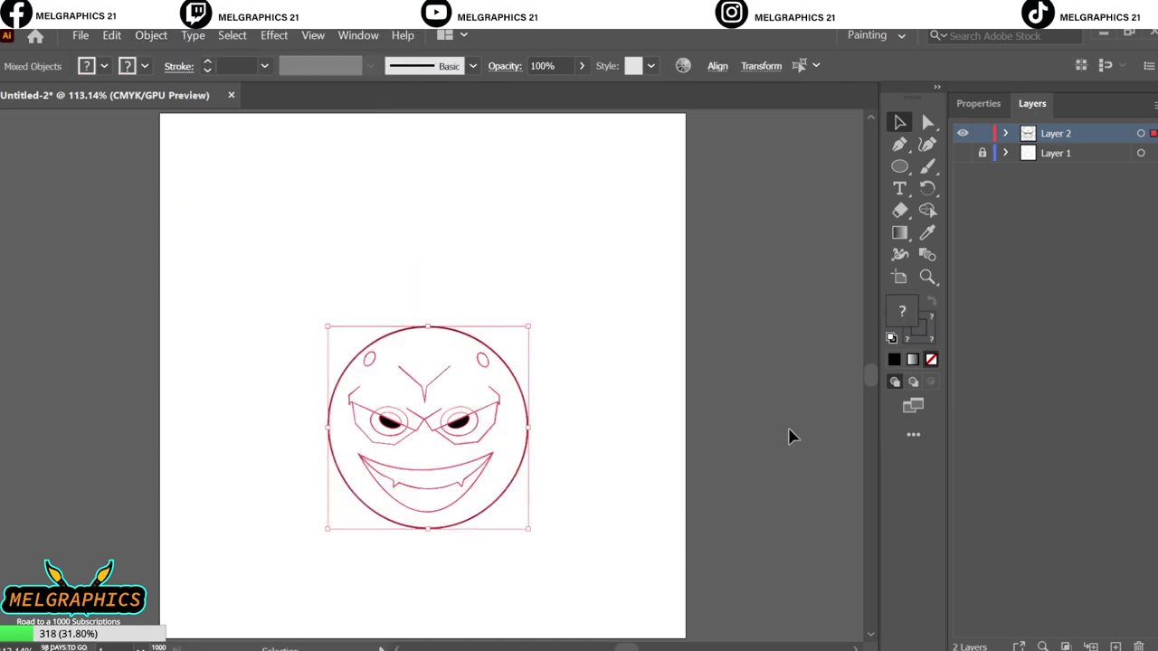
left_click(979, 103)
left_click(680, 403)
key("F7")
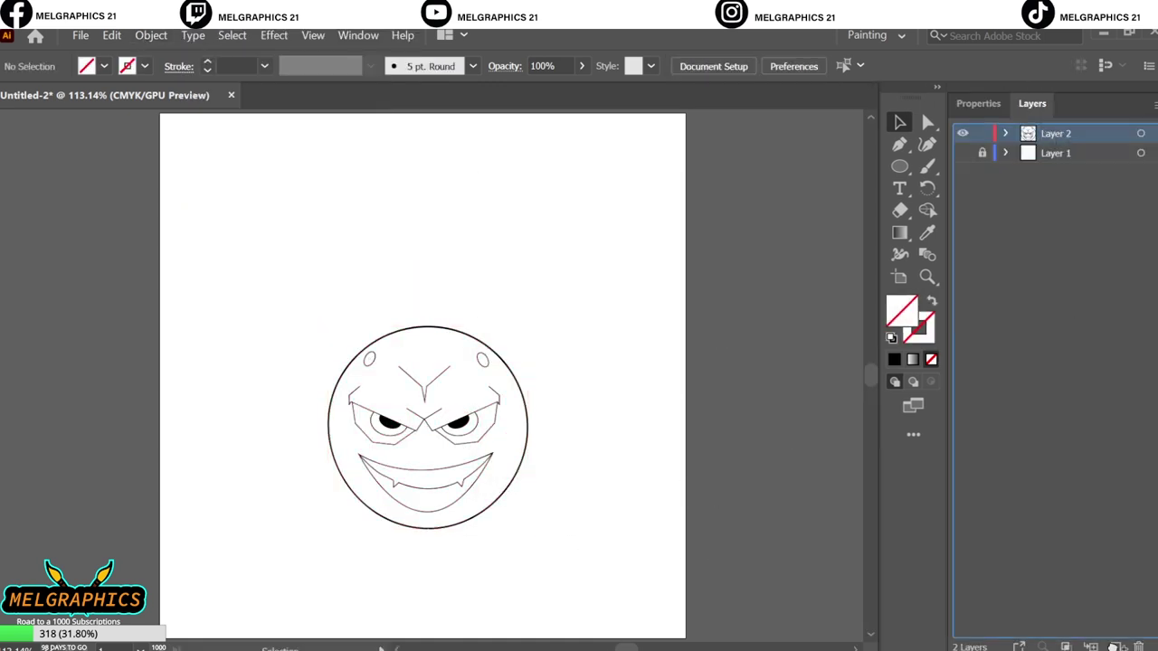
- Draw a light-blue rectangle around the whole face, then undo it
double_click(901, 310)
key("Return")
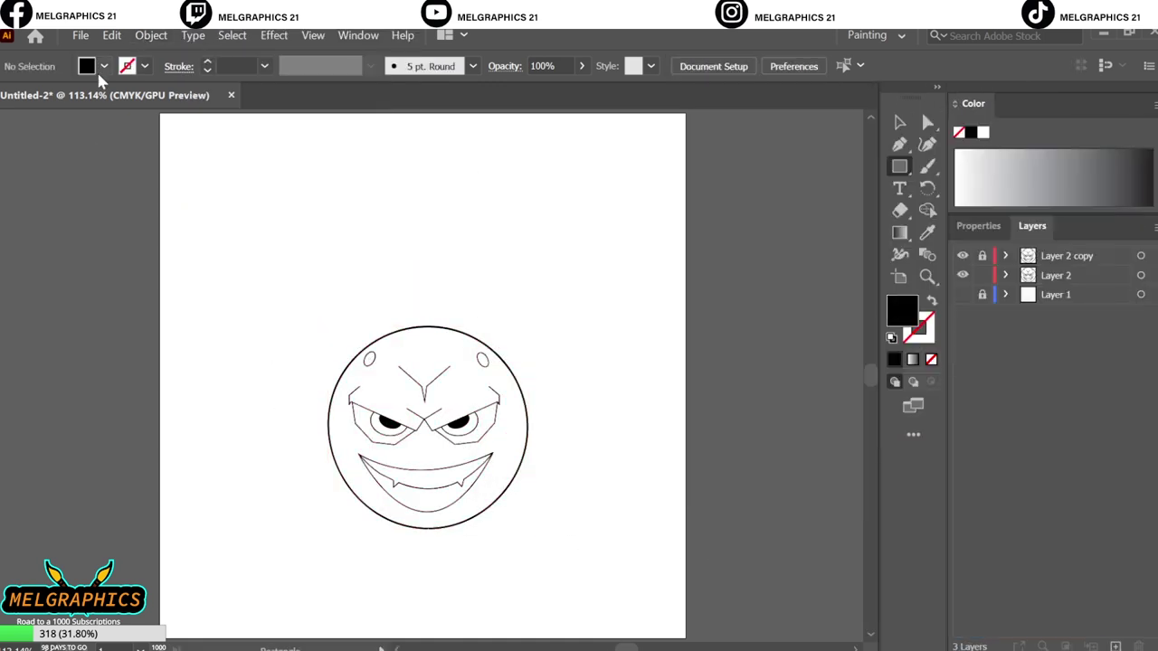
left_click(104, 66)
left_click(119, 110)
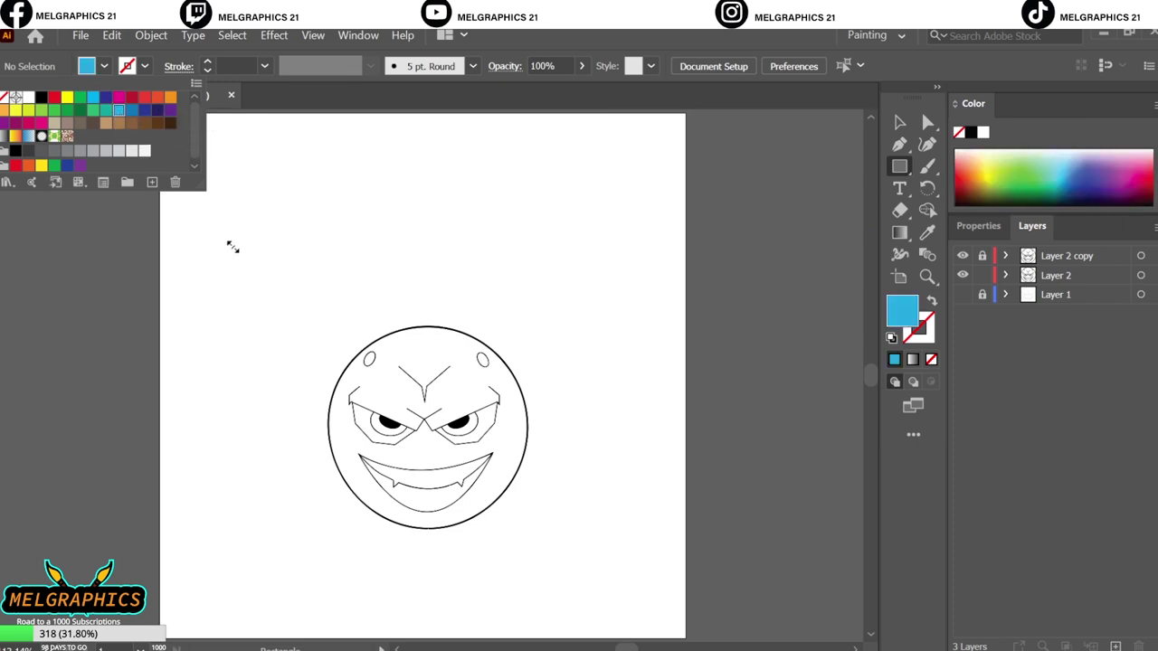
left_click_drag(279, 300, 576, 553)
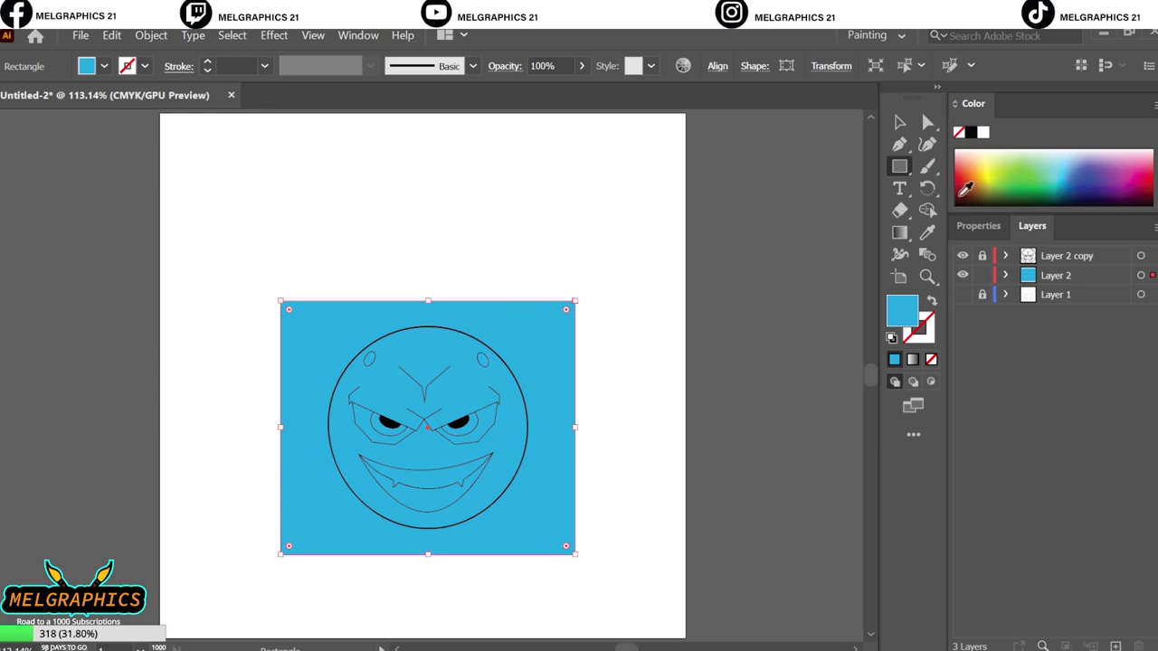
key("ctrl+z")
- Discard a curved highlight attempt and keep an outline-only ellipse inside the small oval
scroll(496, 366, "up", 8)
key("p")
left_click(401, 351)
left_click(365, 371)
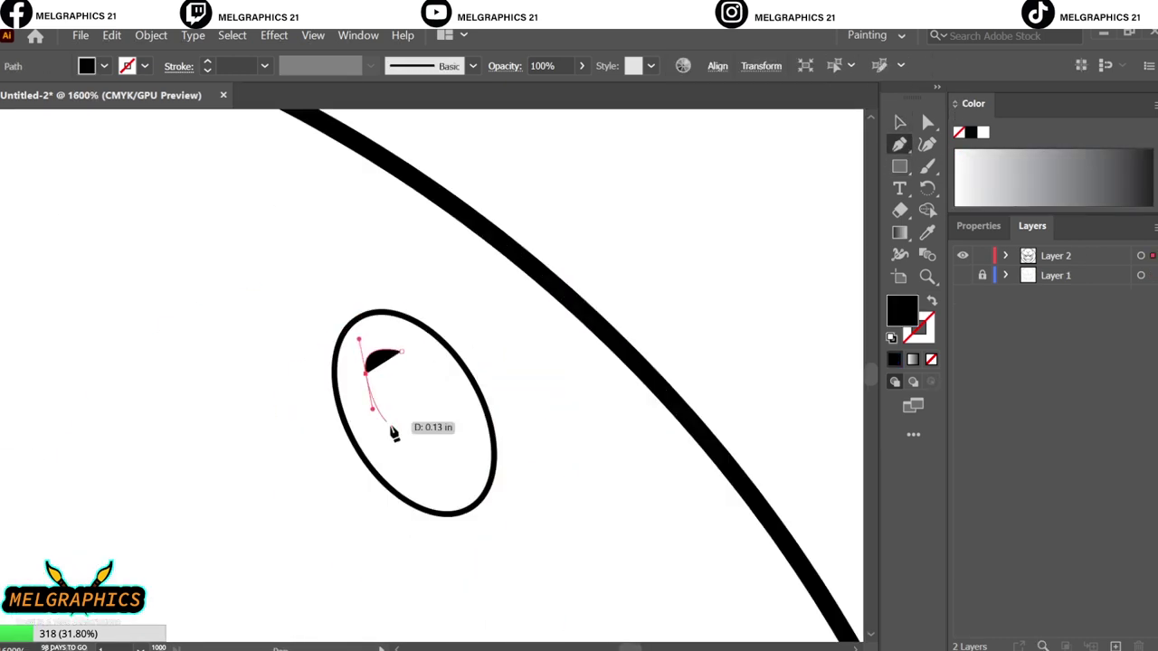
mouse_move(418, 479)
left_mouse_down()
mouse_move(439, 490)
mouse_move(434, 458)
left_mouse_up()
key("shift+x")
key("ctrl+z")
key("v")
key("ctrl+shift+a")
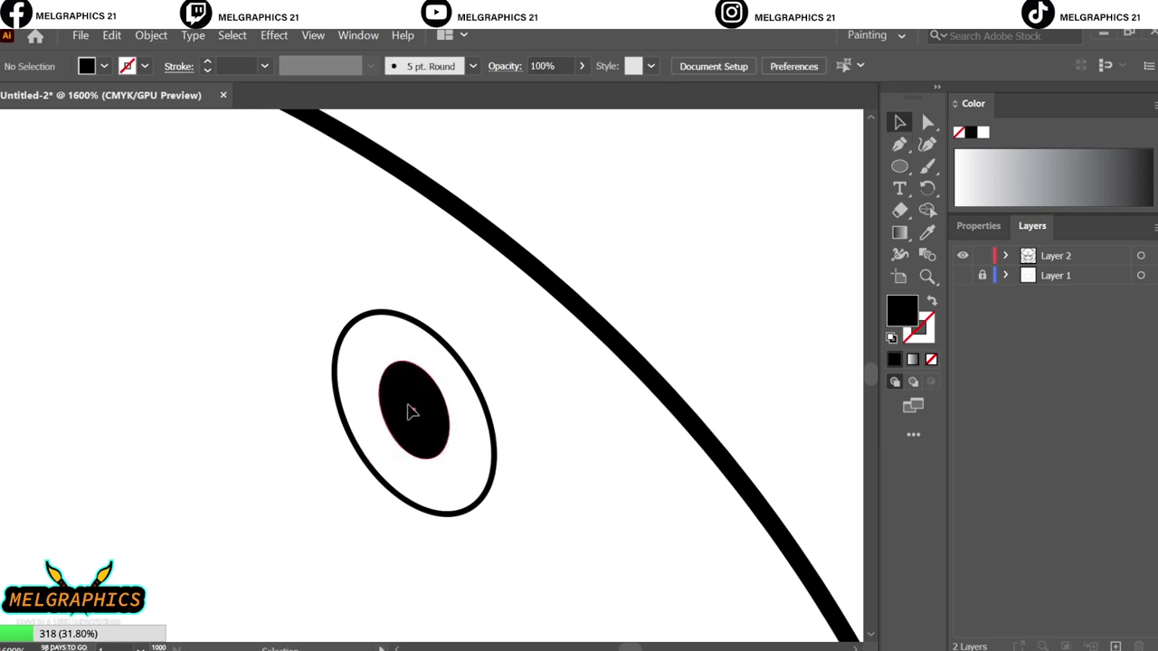
left_click(408, 406)
key("shift+x")
key("ctrl+shift+a")
- Cut the inner ellipse into an arc and extend its end down the oval
key("c")
scroll(434, 406, "up", 3)
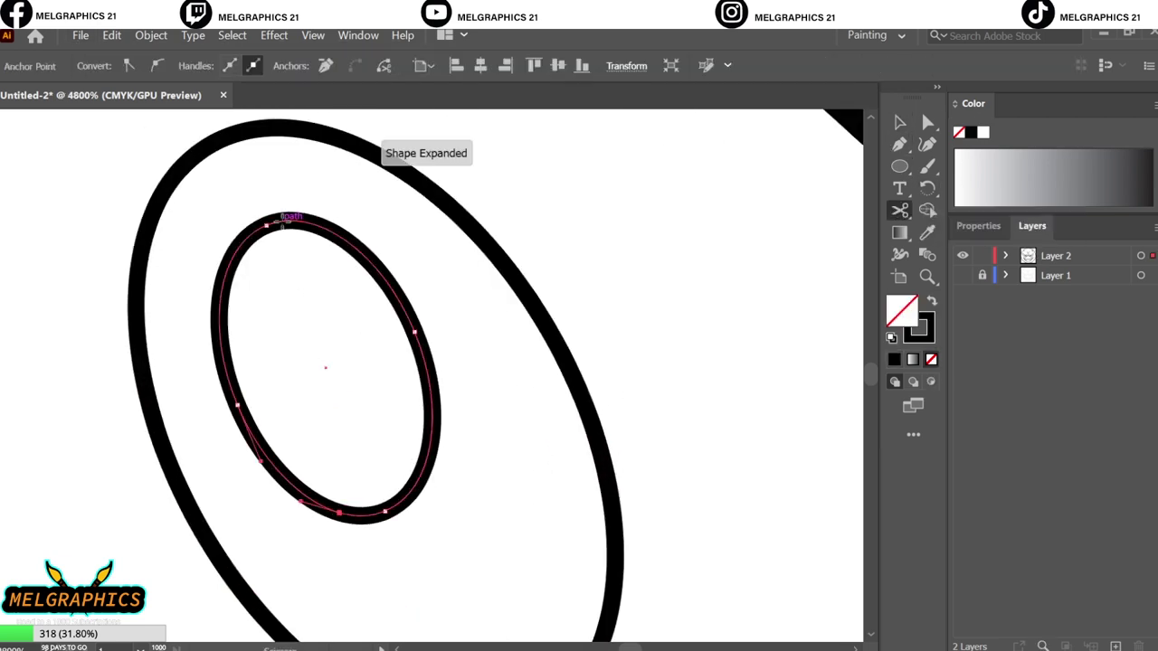
left_click(282, 219)
left_click(339, 514)
key("Delete")
key("a")
left_click_drag(335, 519, 405, 498)
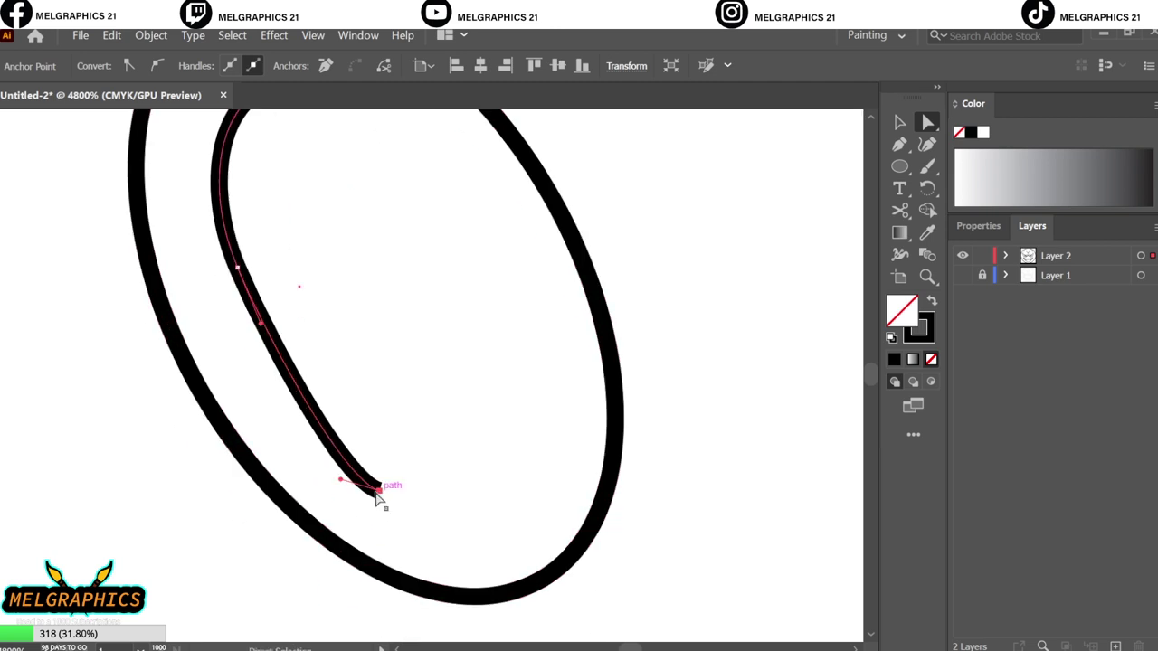
key("v")
key("ctrl+shift+a")
- Check the arc inside the head bump, then select all face artwork and confirm Expand
key("ctrl+0")
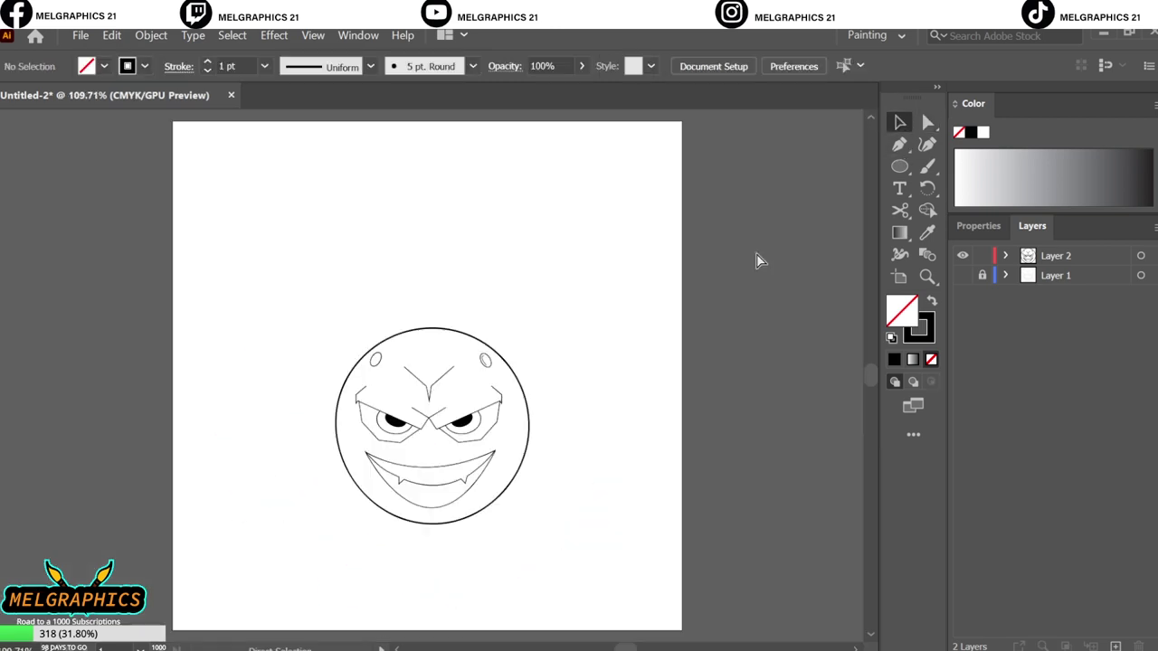
scroll(653, 412, "up", 3)
left_click(259, 410)
scroll(259, 409, "up", 6)
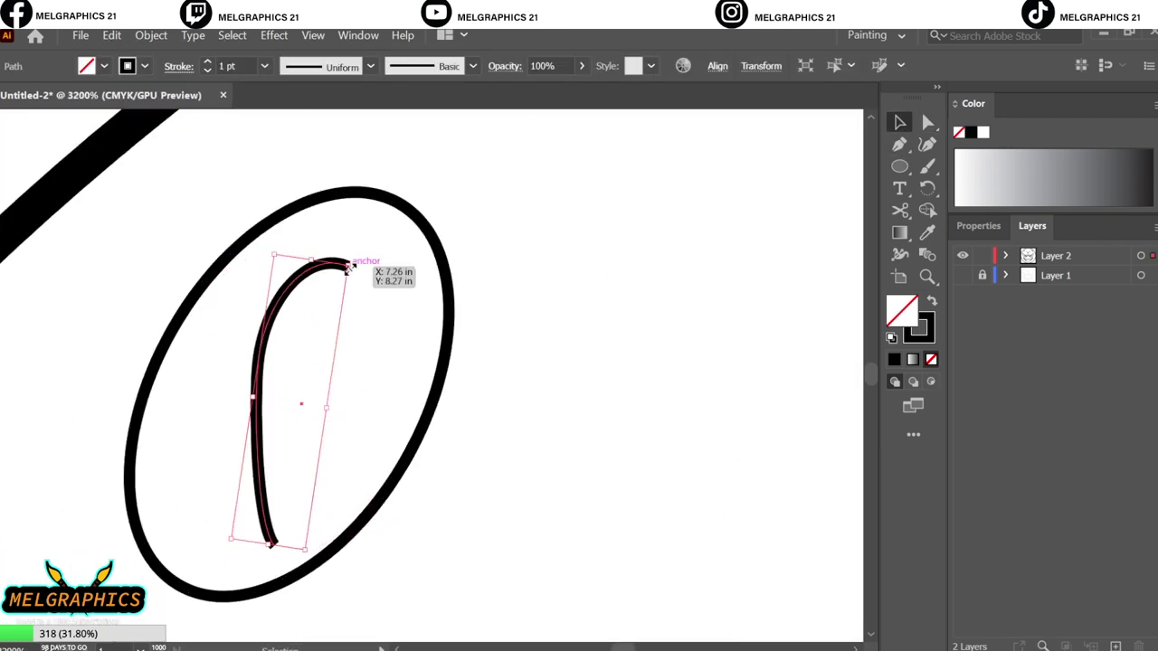
left_click(657, 334)
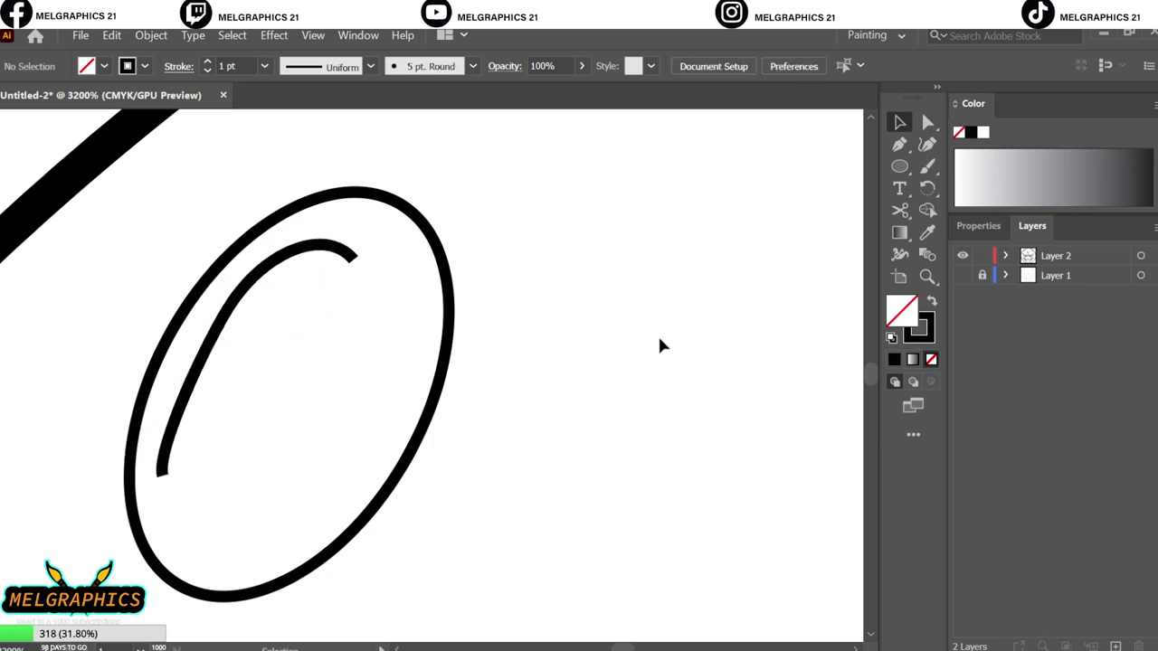
key("ctrl+0")
key("ctrl+a")
left_click(535, 453)
- Draw a rectangle over the face and fill it orange
left_click(978, 225)
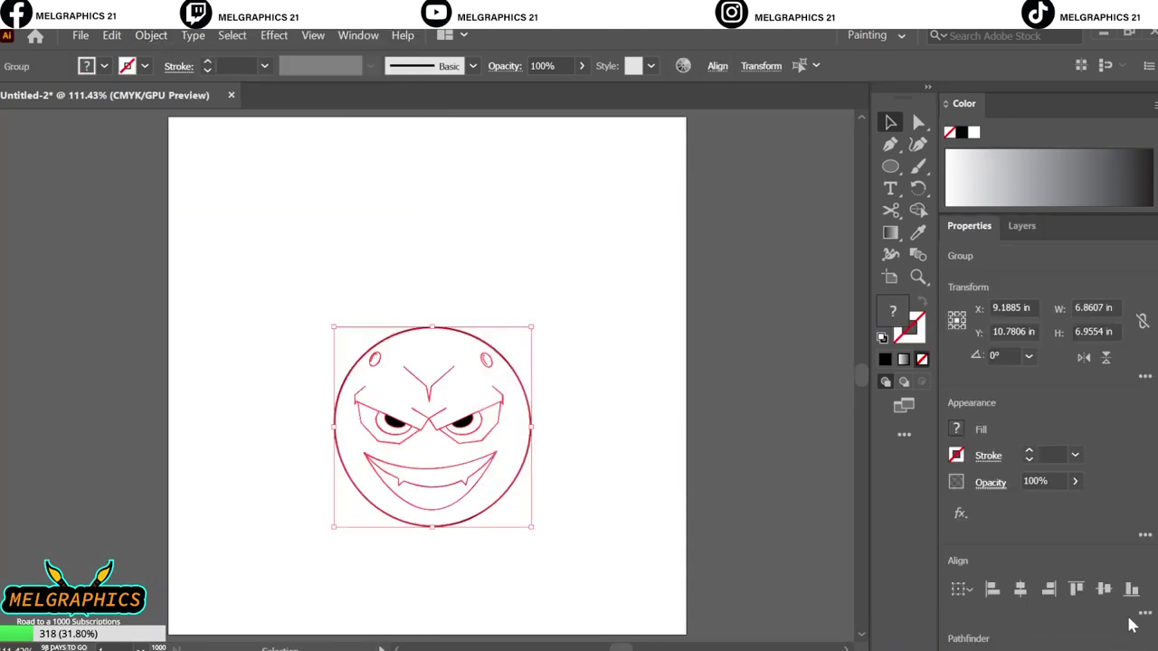
scroll(1063, 581, "down", 3)
key("ctrl+shift+a")
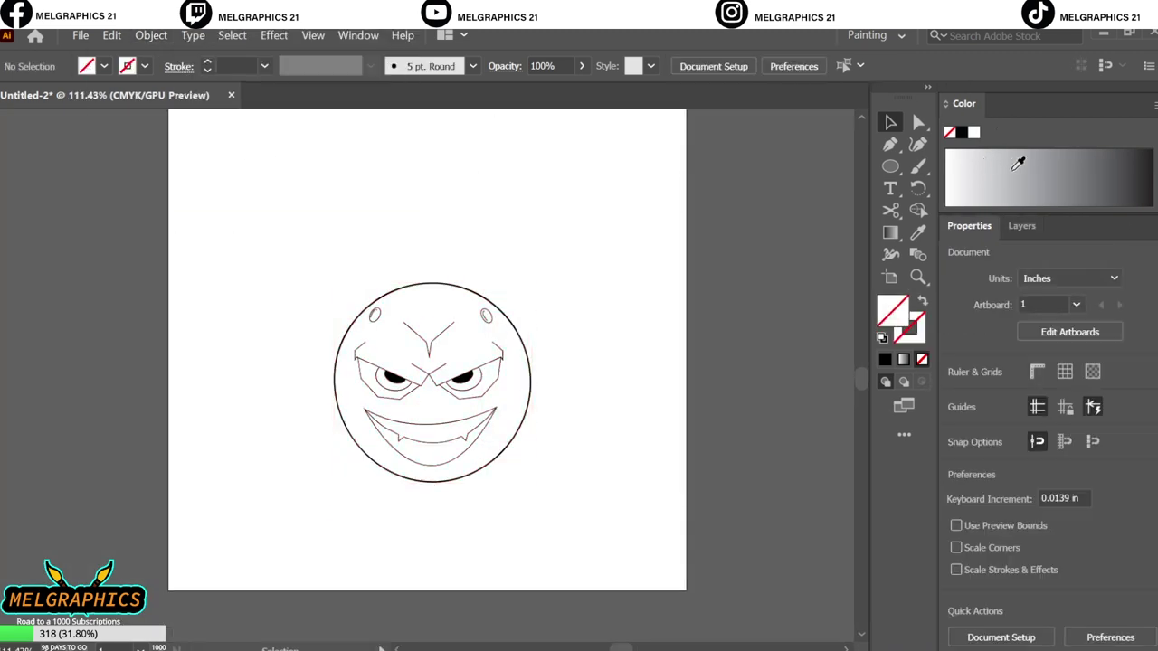
left_click(1021, 225)
left_click_drag(549, 506, 569, 508)
left_click(104, 66)
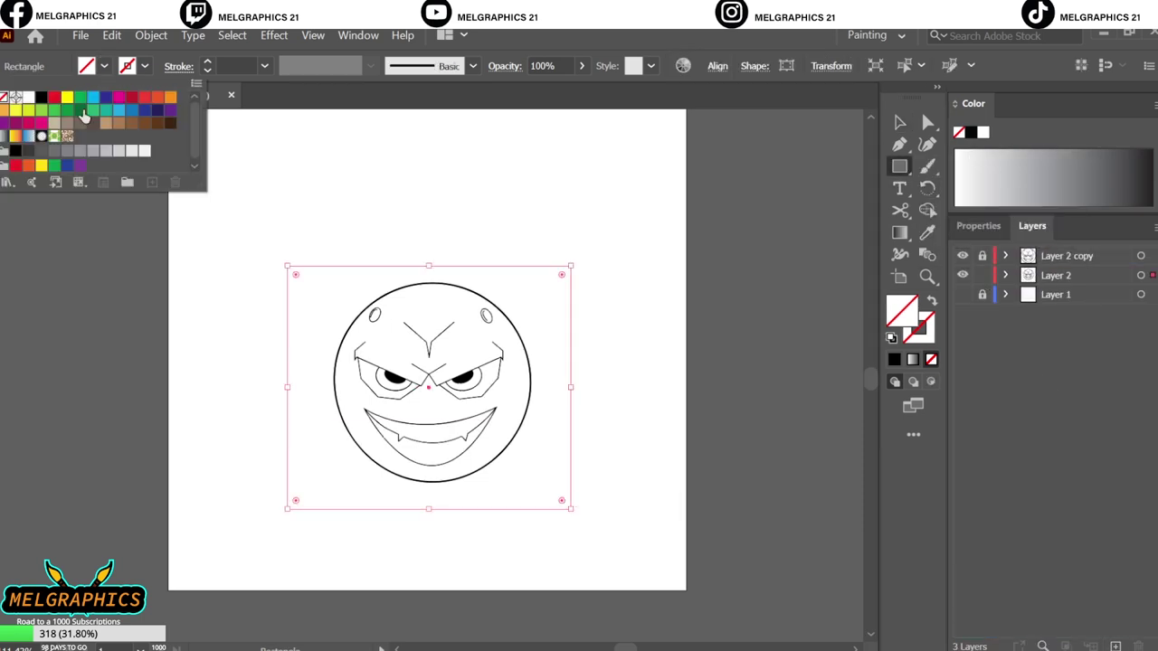
left_click(28, 165)
- Send the orange rectangle to the back and select it with all the face artwork
right_click(552, 262)
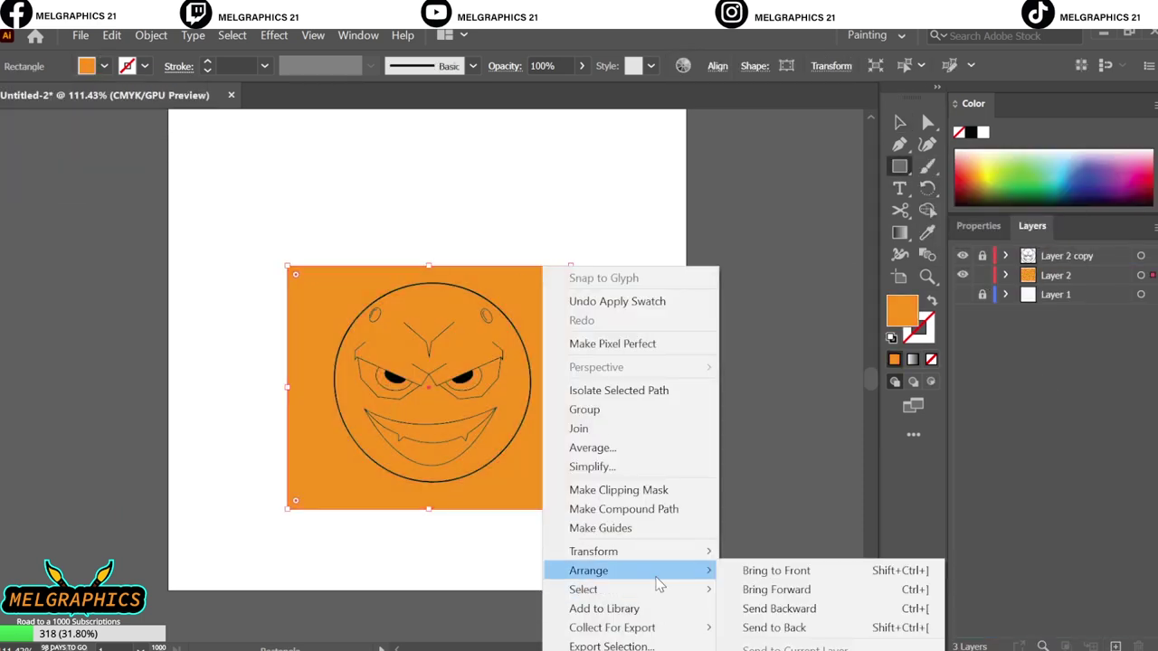
left_click(769, 628)
left_click(607, 261)
left_click_drag(608, 261, 574, 507)
left_click(969, 103)
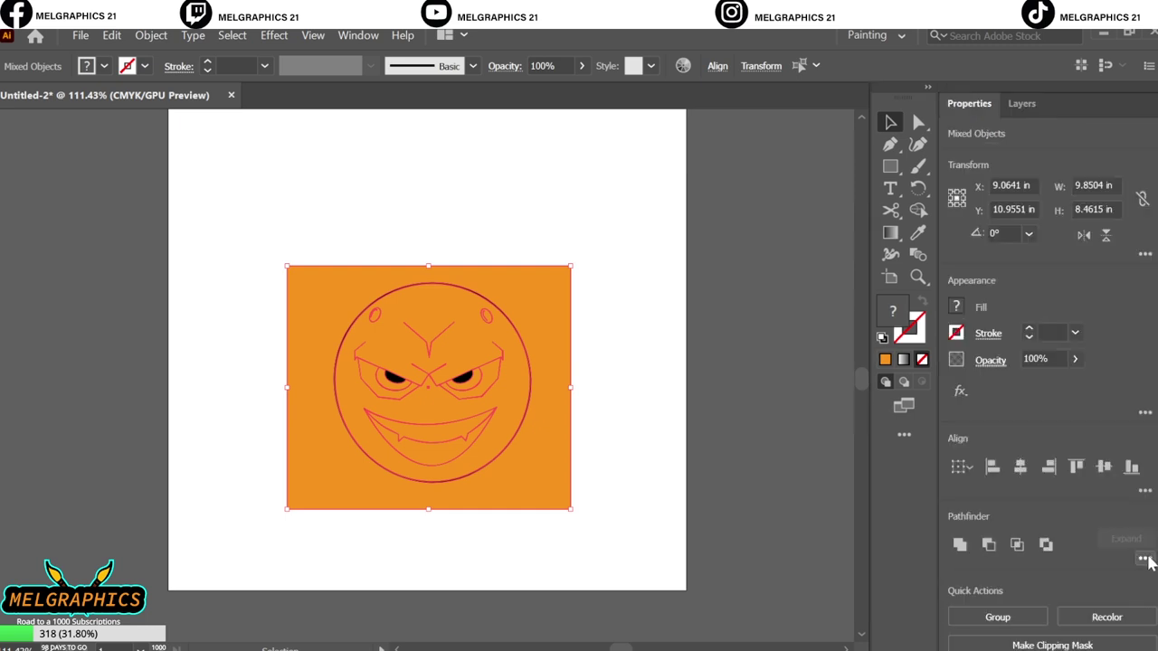
left_click(572, 496)
- Inside the face group, fill the eye shapes white and the mouth light grey
double_click(571, 496)
key("ctrl+plus")
key("ctrl+plus")
key("ctrl+plus")
left_click(284, 408)
left_click(104, 66)
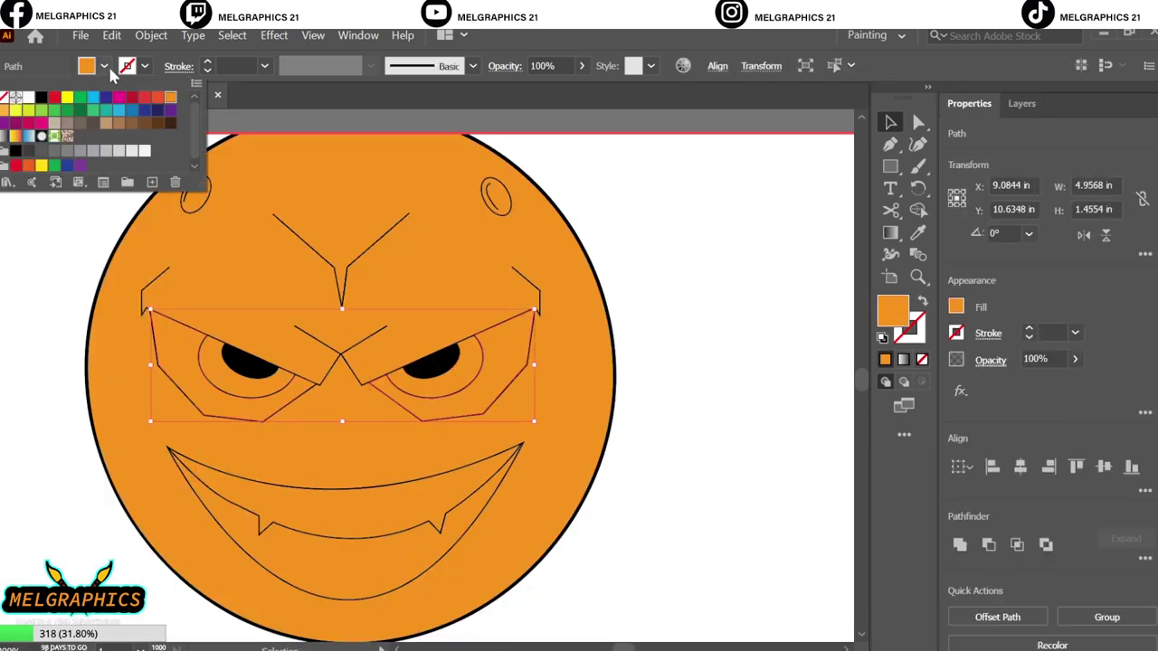
left_click(18, 98)
left_click(489, 465)
left_click(104, 66)
left_click(118, 177)
left_click(736, 266)
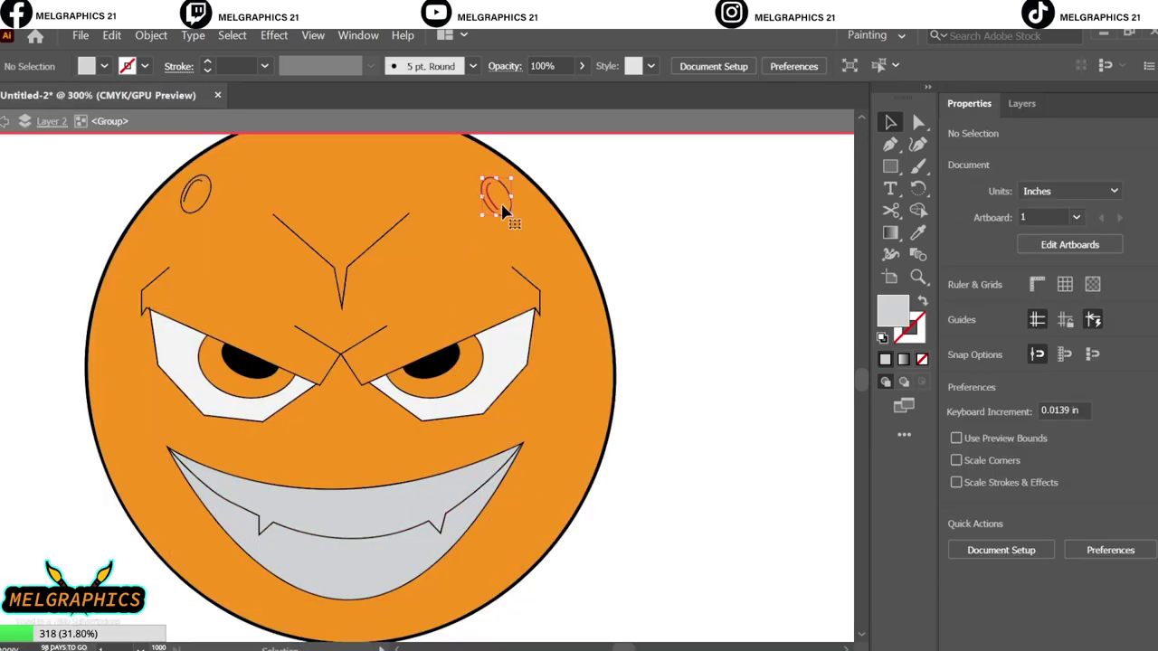
- Give the head bumps a grey-brown fill and the irises a red fill
left_click(495, 194)
left_click(104, 66)
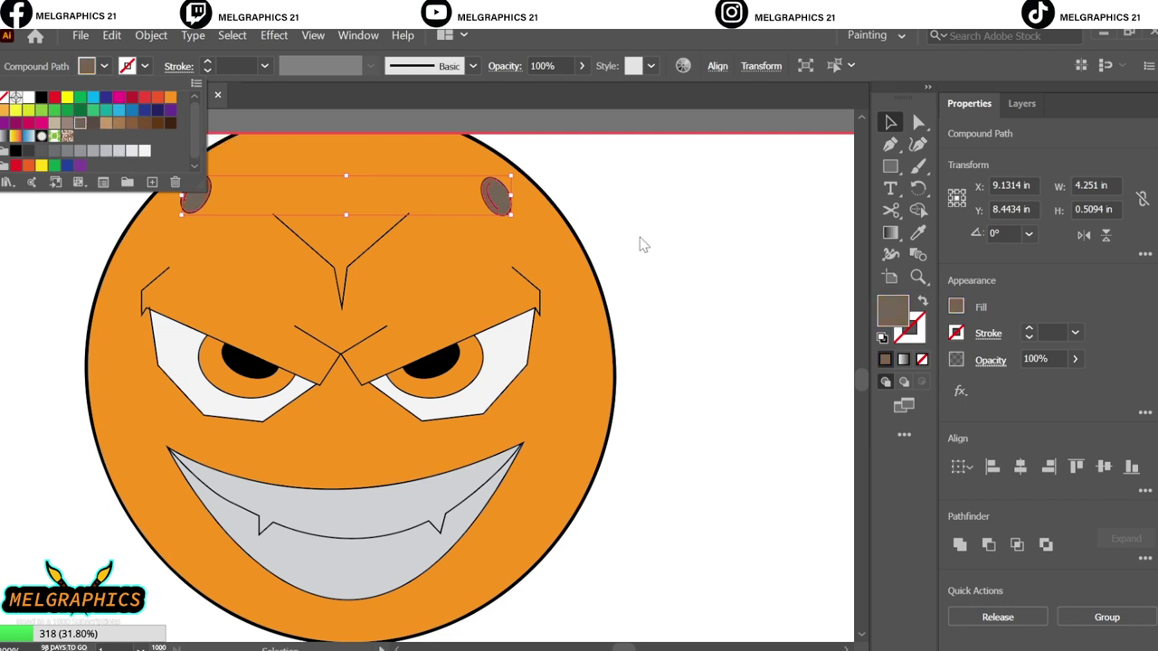
left_click(642, 244)
left_click(444, 387)
left_click(104, 66)
left_click(145, 98)
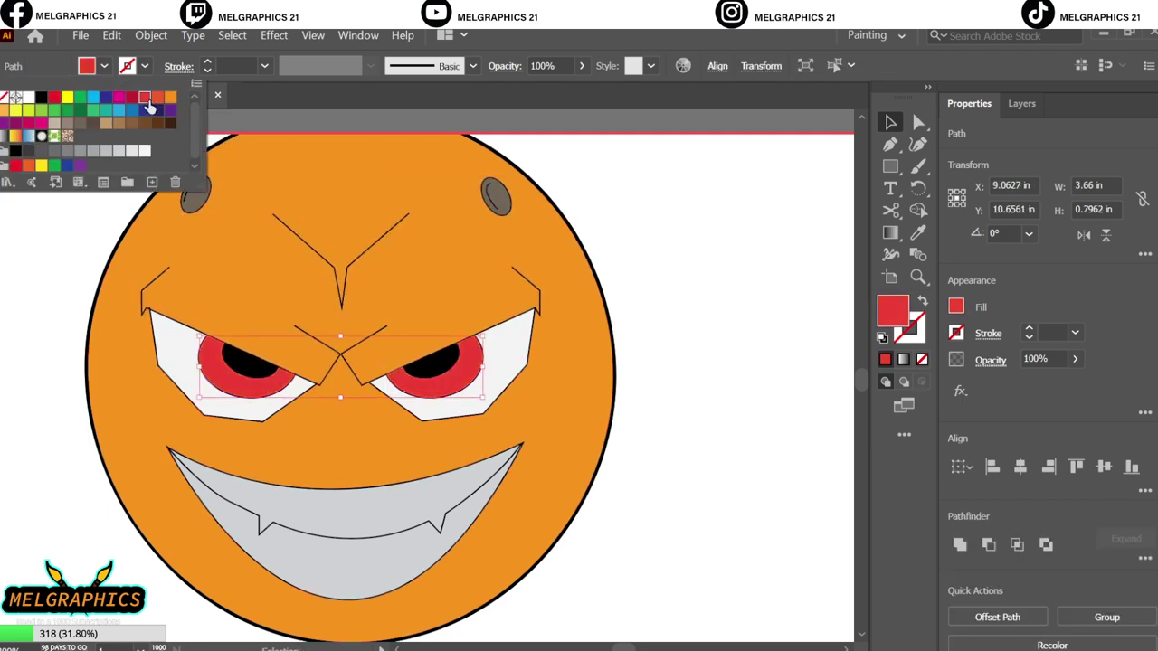
left_click(725, 273)
key("ctrl+0")
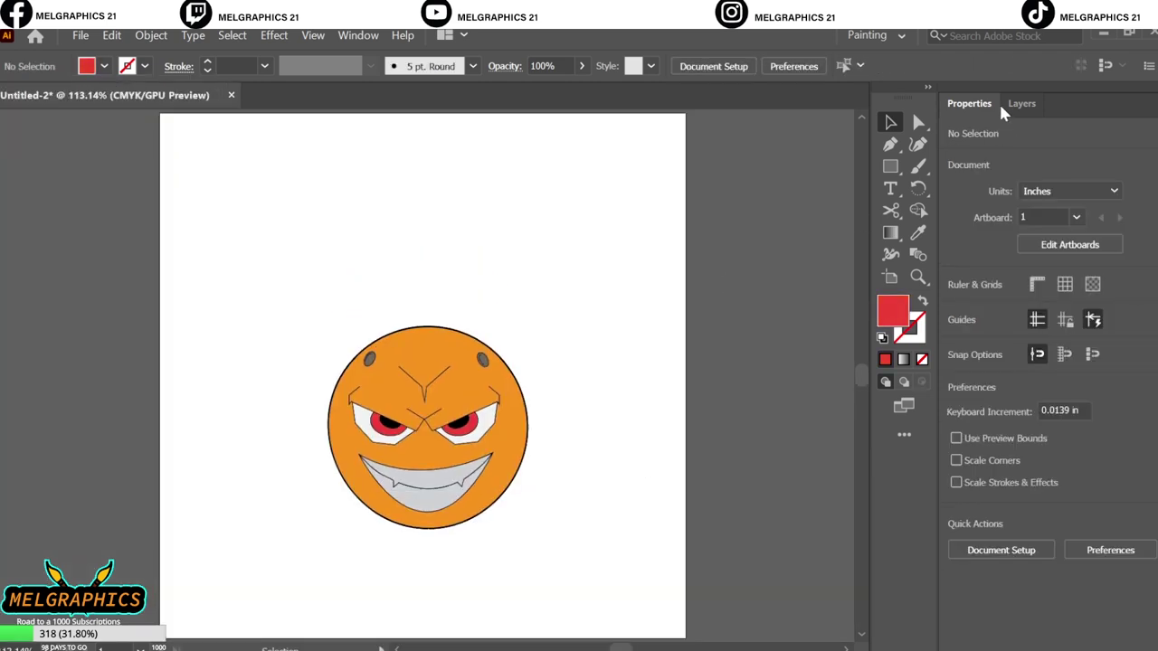
- Select the grey mouth and set the fill to a darker grey shadow colour
left_click(1022, 103)
left_click(962, 172)
key("a")
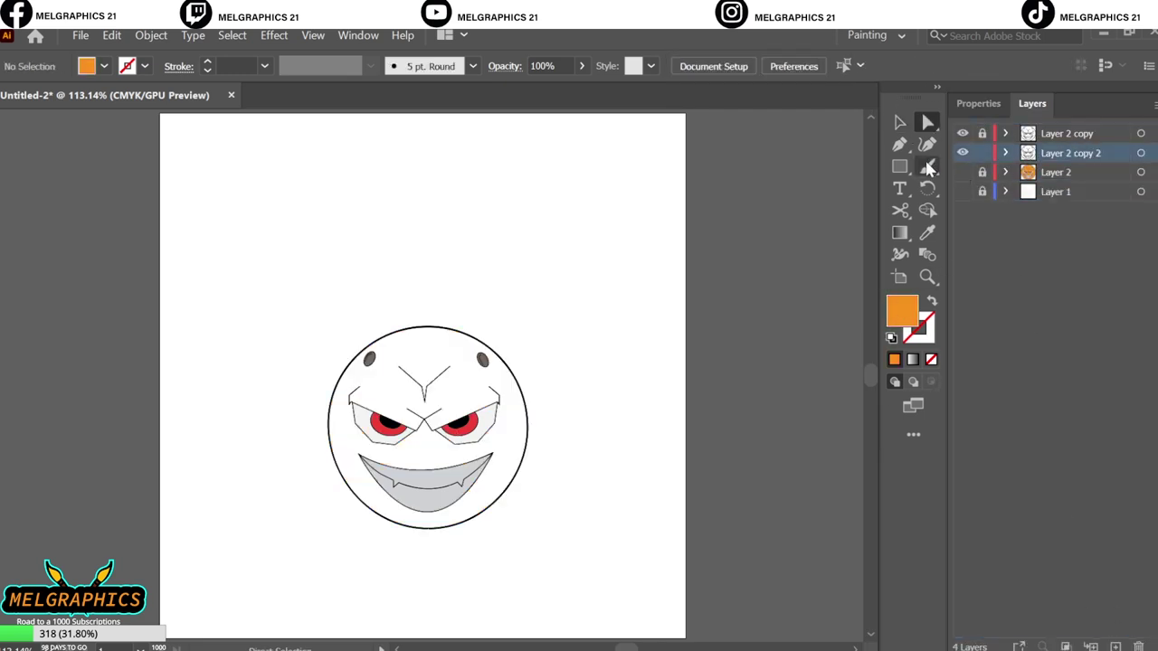
key("ctrl+z")
key("ctrl+z")
scroll(401, 502, "up", 5)
left_click(375, 446)
double_click(902, 310)
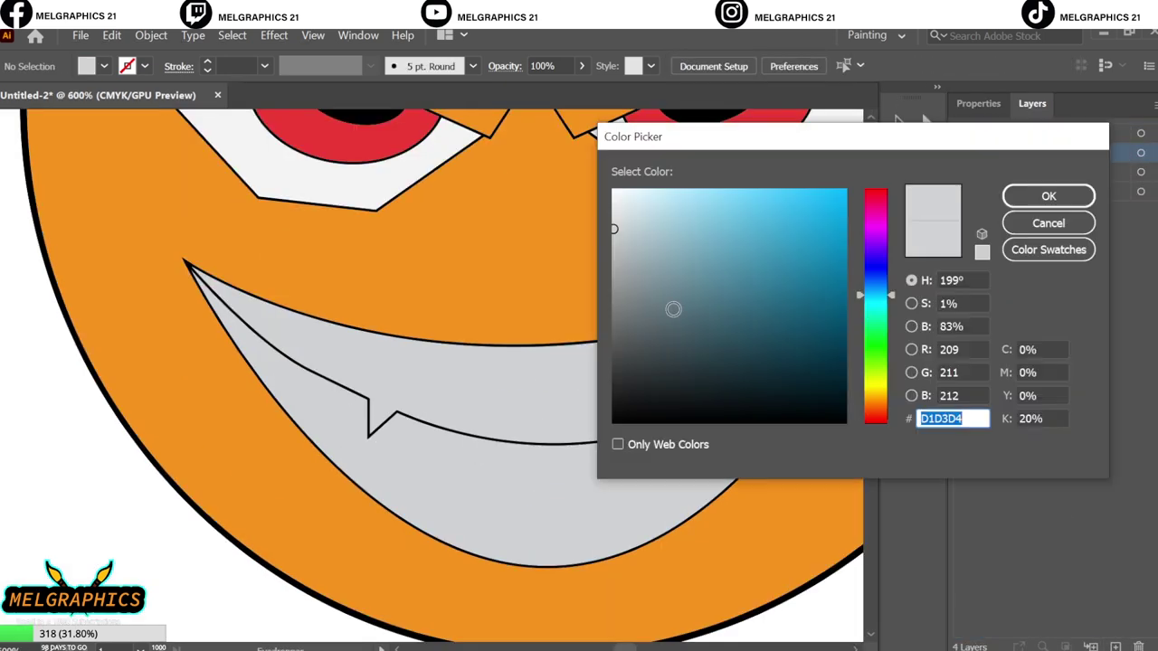
left_click(1048, 195)
- Draw a darker grey shadow triangle at the tooth notch
scroll(160, 320, "up", 2)
key("p")
left_click(475, 416)
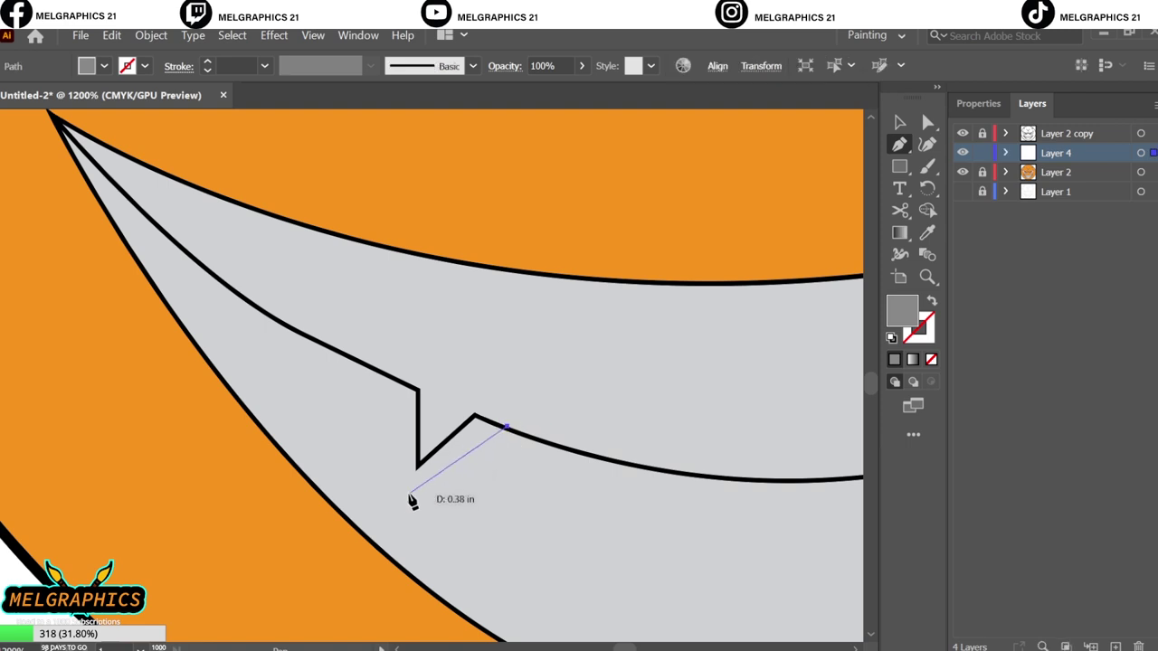
left_click(416, 469)
left_click(502, 433)
- Draw a curved darker grey shadow along the upper mouth edge
scroll(163, 333, "up", 2)
left_click(95, 258)
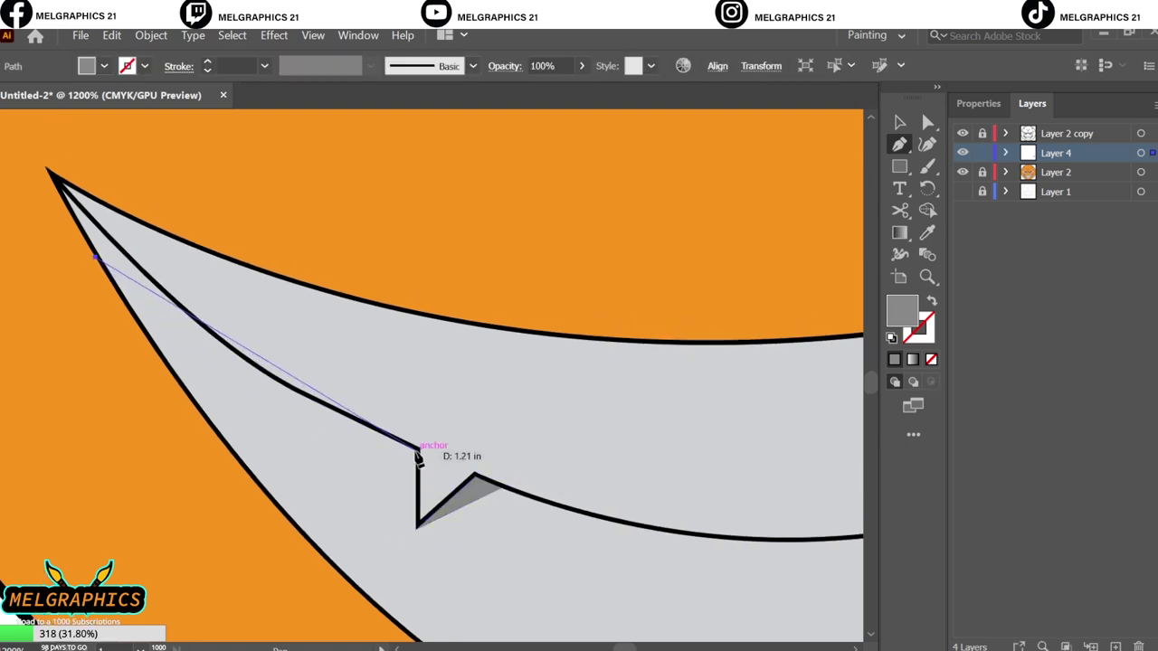
left_click_drag(564, 440, 461, 444)
scroll(413, 452, "up", 5)
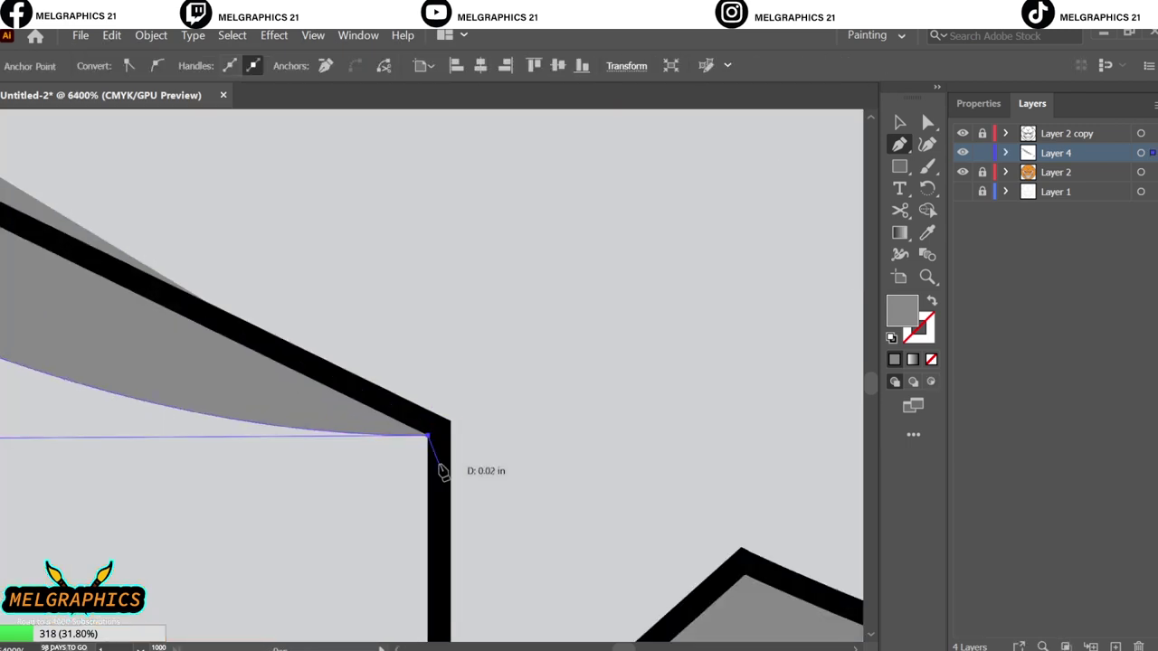
left_click_drag(244, 304, 253, 242)
scroll(369, 325, "down", 2)
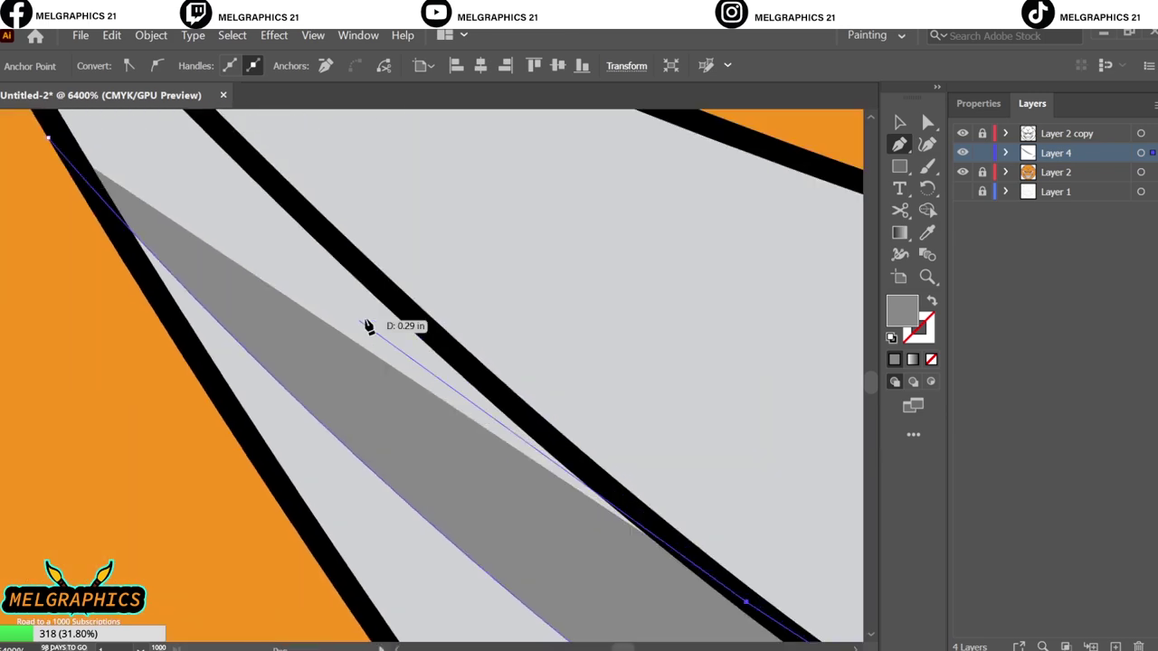
scroll(251, 318, "down", 2)
scroll(225, 370, "down", 1)
scroll(425, 391, "down", 1)
scroll(427, 392, "down", 1)
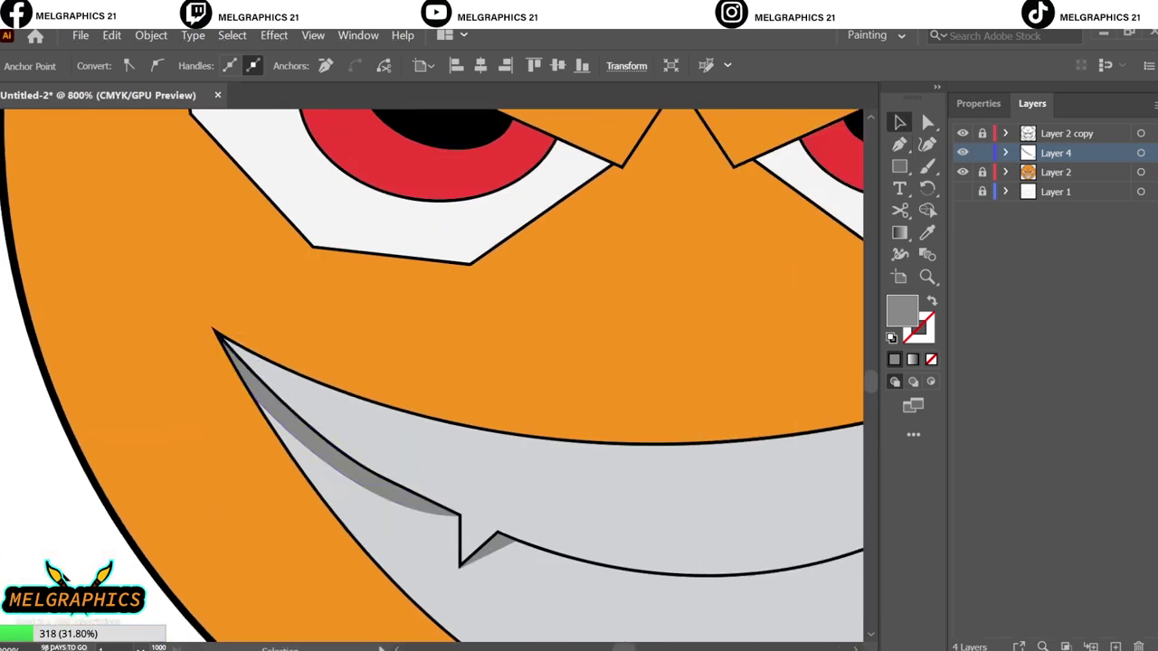
key("ctrl+0")
- Sample the face's orange colour with the Eyedropper
scroll(620, 515, "up", 5)
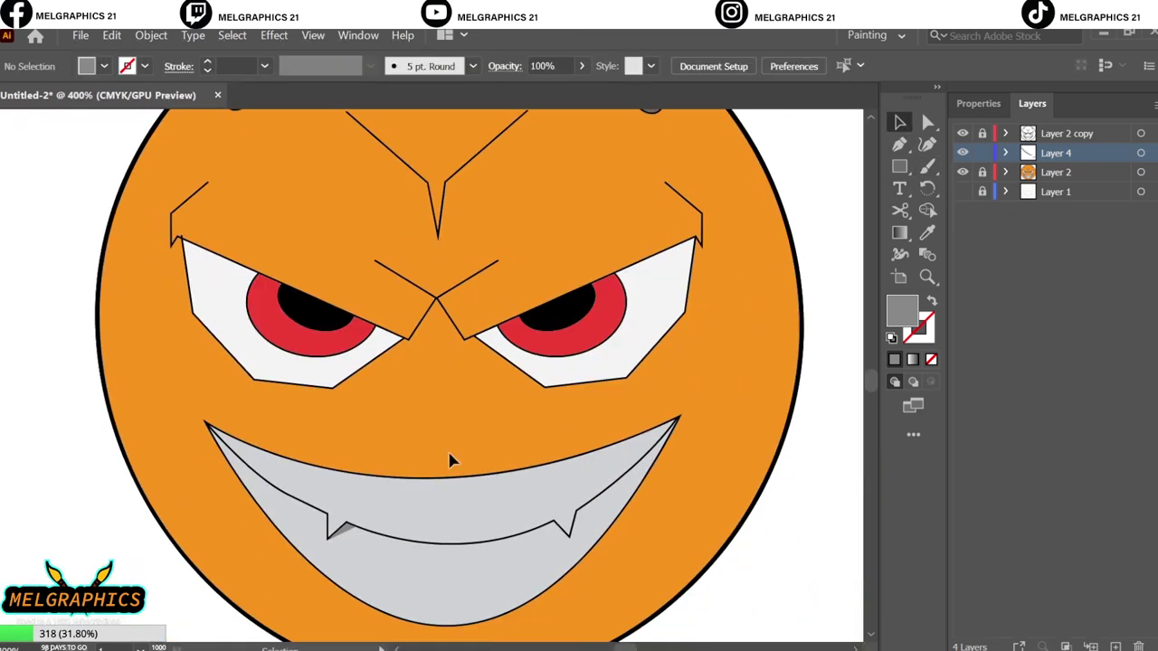
scroll(589, 406, "up", 2)
key("i")
left_click(589, 406)
- Set the fill colour to the deeper red-orange #E06119
left_click(894, 148)
double_click(902, 310)
left_click(820, 218)
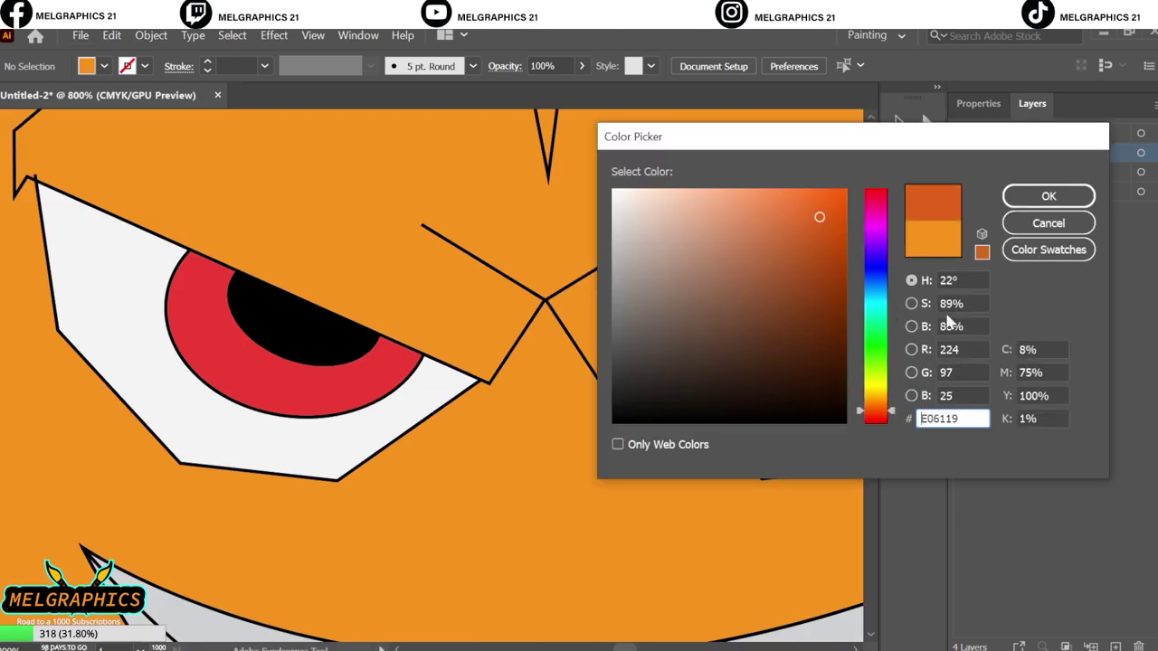
left_click(974, 193)
- Draw two small closed red-orange shadow triangles at the nose point between the eyes
left_click(544, 301)
left_click(550, 387)
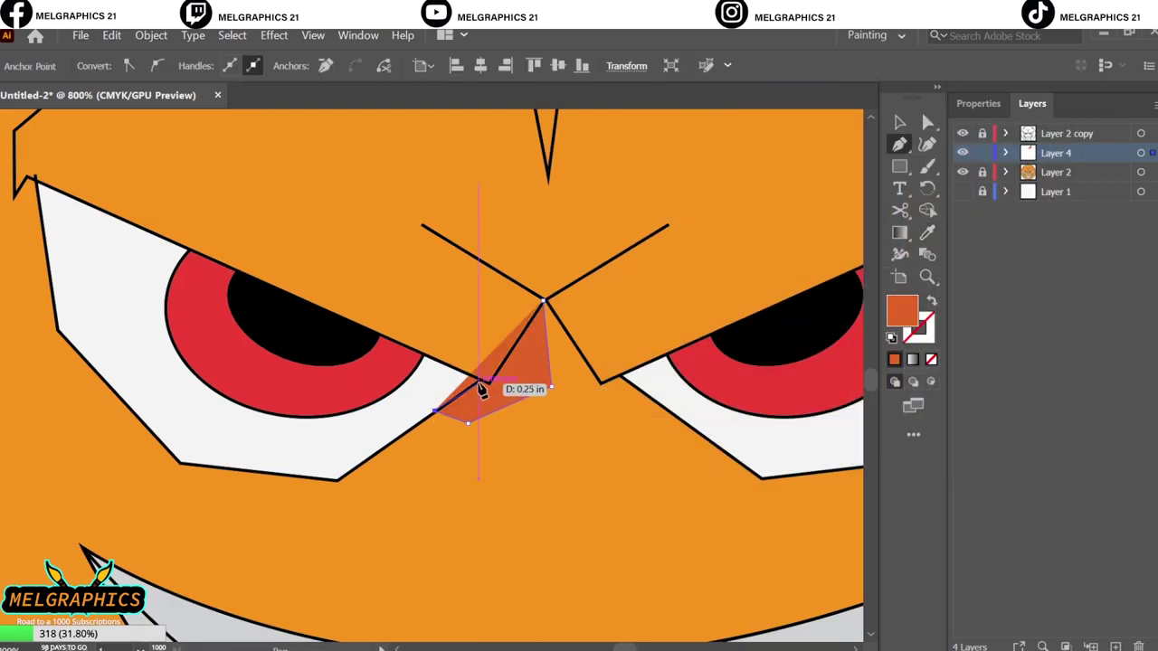
left_click(543, 301)
scroll(564, 304, "up", 5)
left_click(470, 286)
left_click(463, 484)
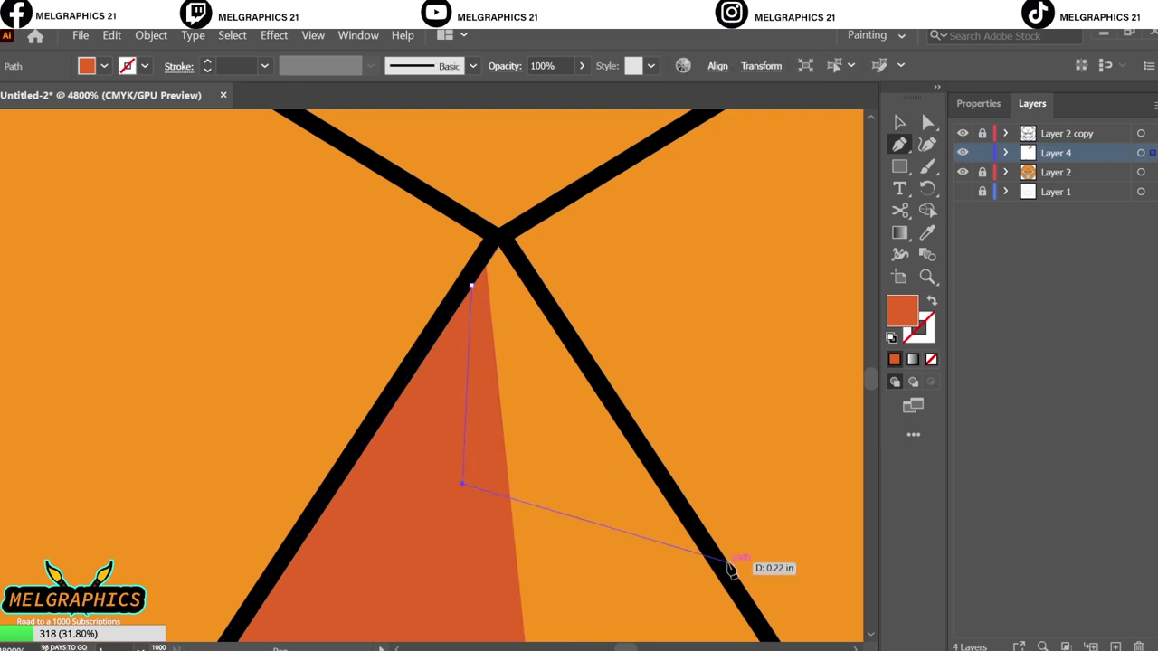
left_click(730, 568)
left_click(471, 286)
key("ctrl+0")
key("v")
left_click(775, 314)
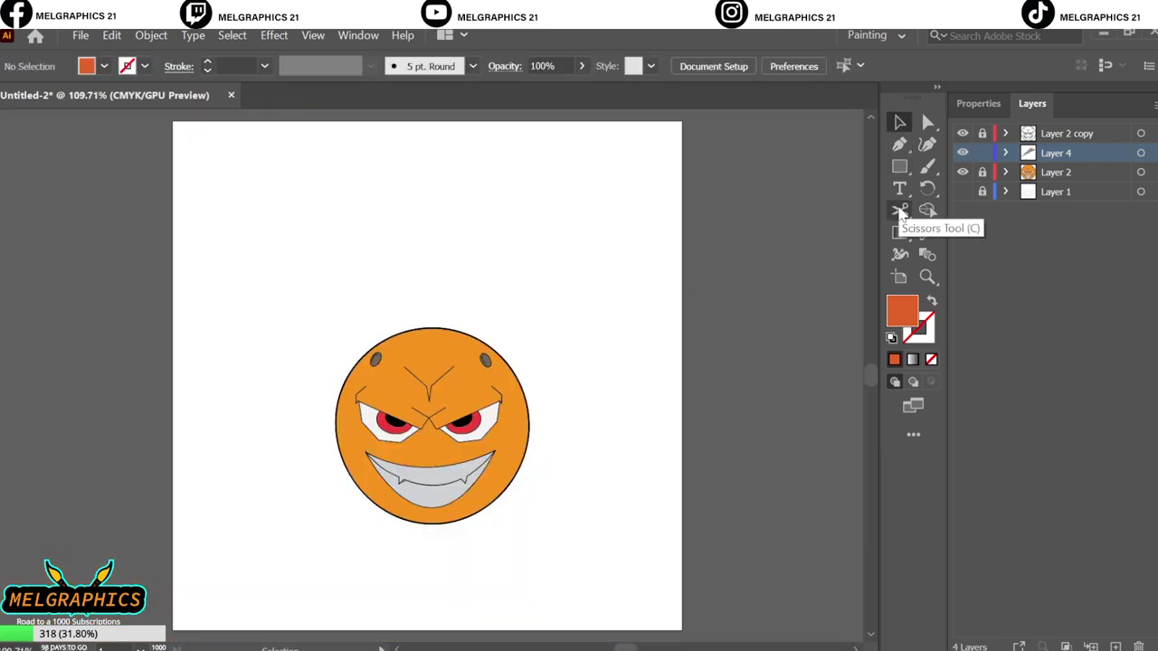
- Paint a light peach highlight along the face's right edge with the 5 pt. Oval brush
left_click(472, 66)
left_click(396, 109)
double_click(902, 312)
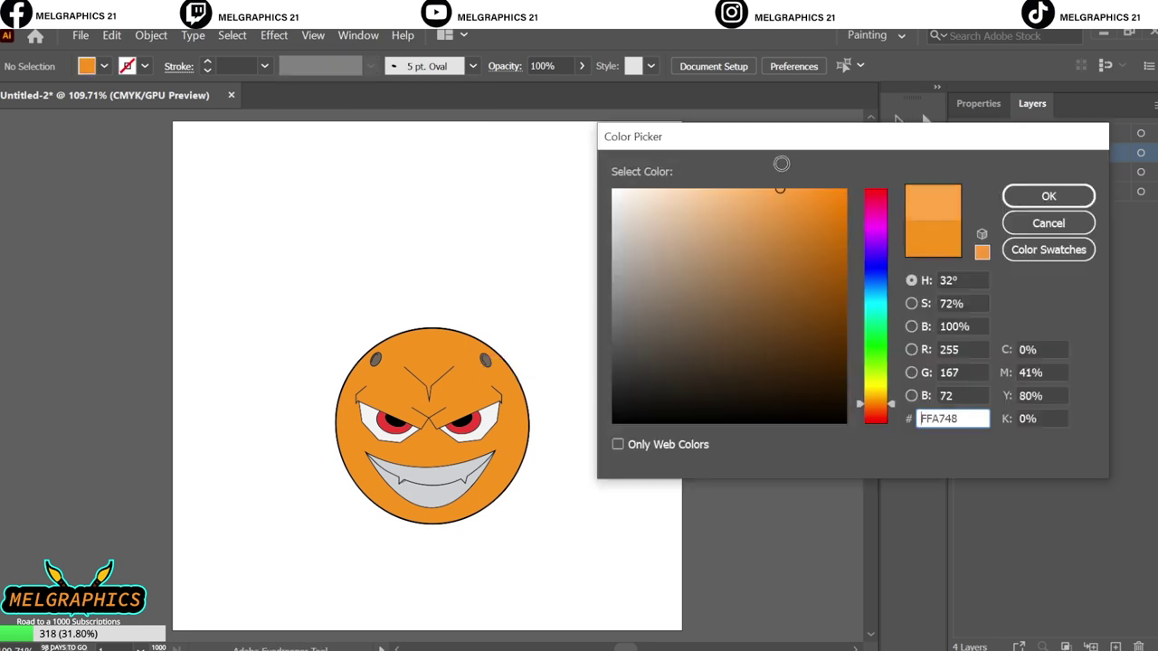
left_click(713, 161)
left_click(1046, 193)
key("b")
scroll(506, 387, "up", 3)
left_click_drag(507, 339, 561, 434)
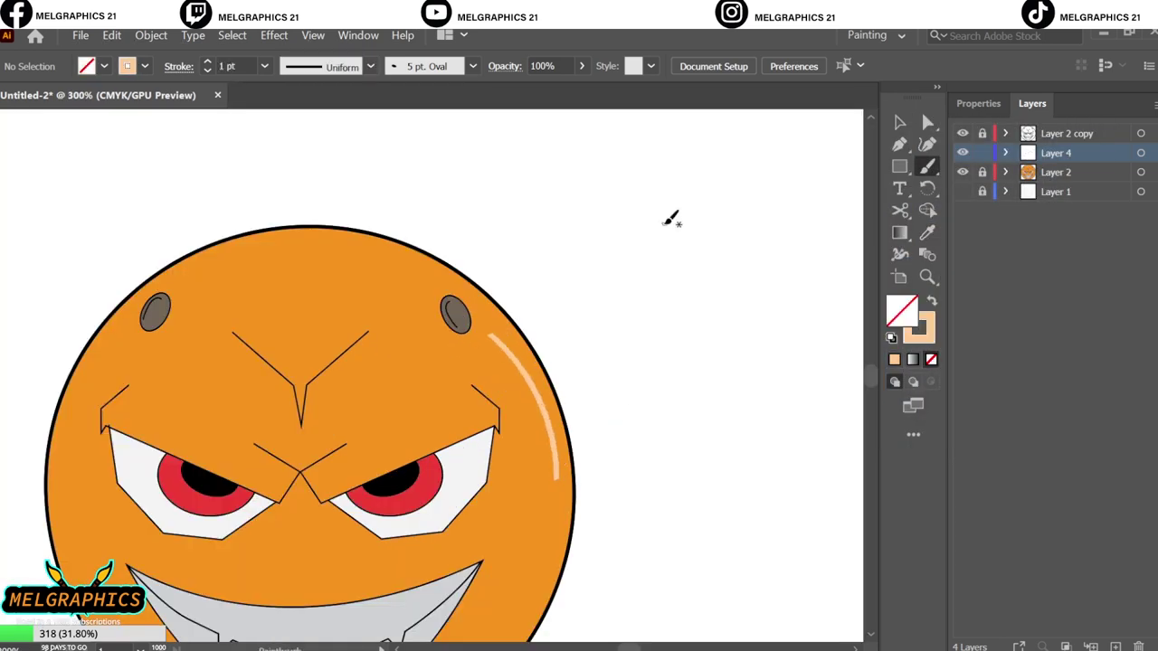
scroll(672, 220, "down", 3)
scroll(672, 220, "up", 5)
- Sample the forehead bump's grey-brown and set a lighter grey-brown fill
key("i")
left_click(475, 271)
double_click(902, 312)
left_click(660, 290)
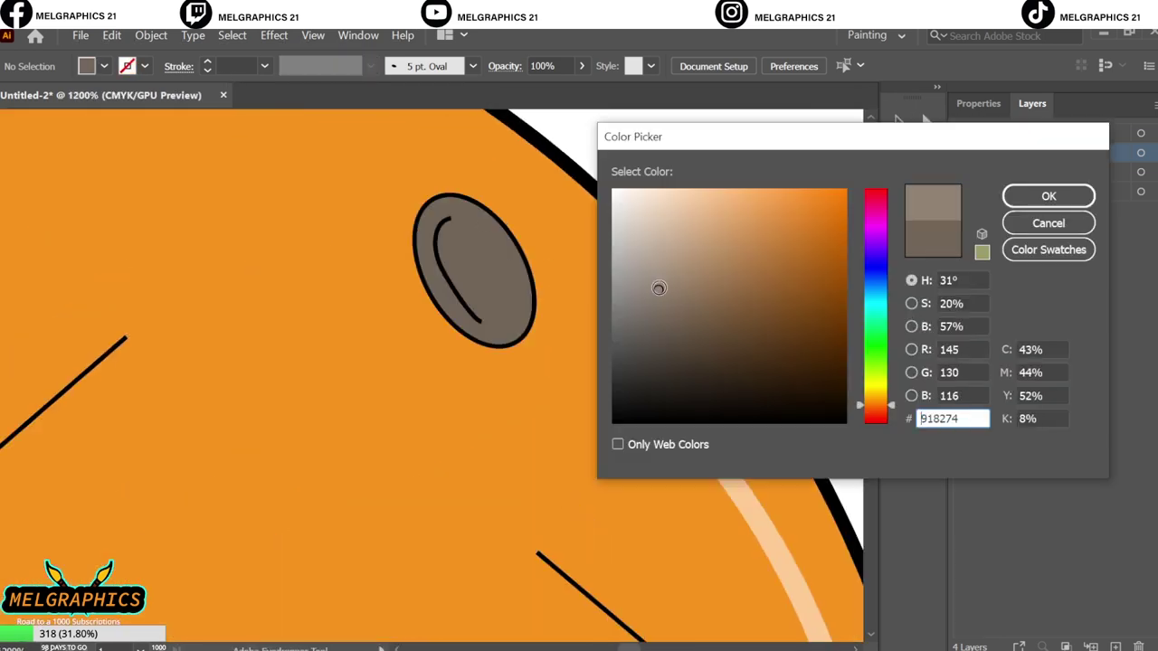
left_click(1047, 194)
scroll(518, 280, "down", 5)
scroll(731, 323, "up", 5)
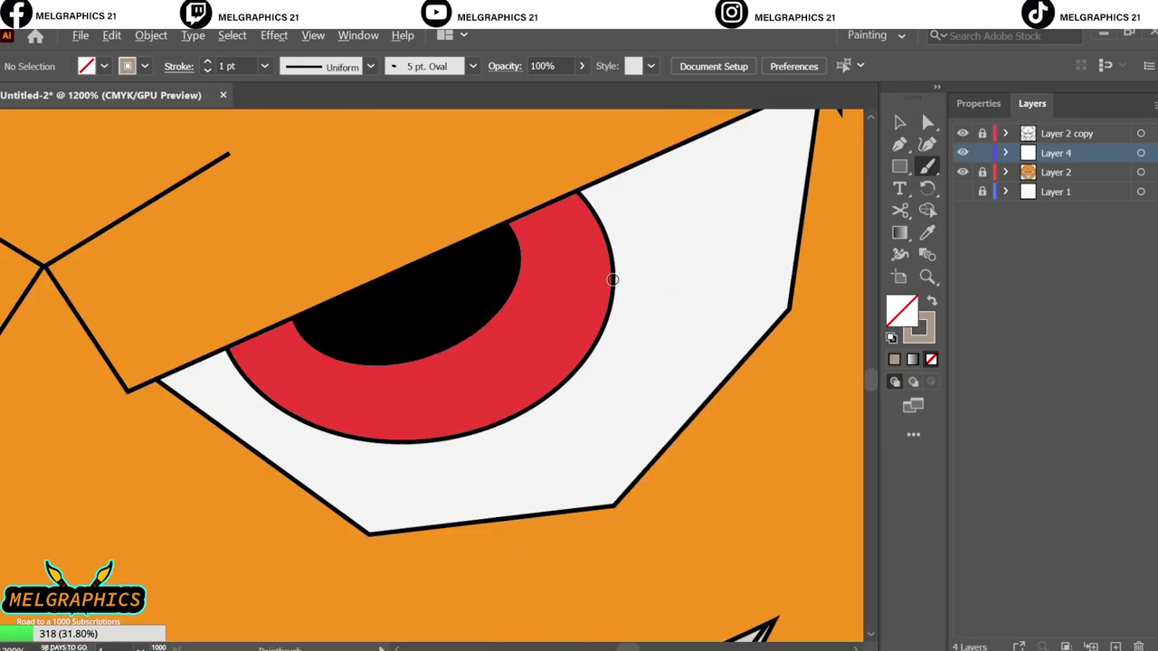
- Paint a pink (ff8683) highlight on the right red eye
left_click(610, 277)
double_click(902, 312)
type("ff8683")
left_click(1049, 195)
left_click_drag(583, 246, 525, 362)
scroll(543, 317, "down", 5)
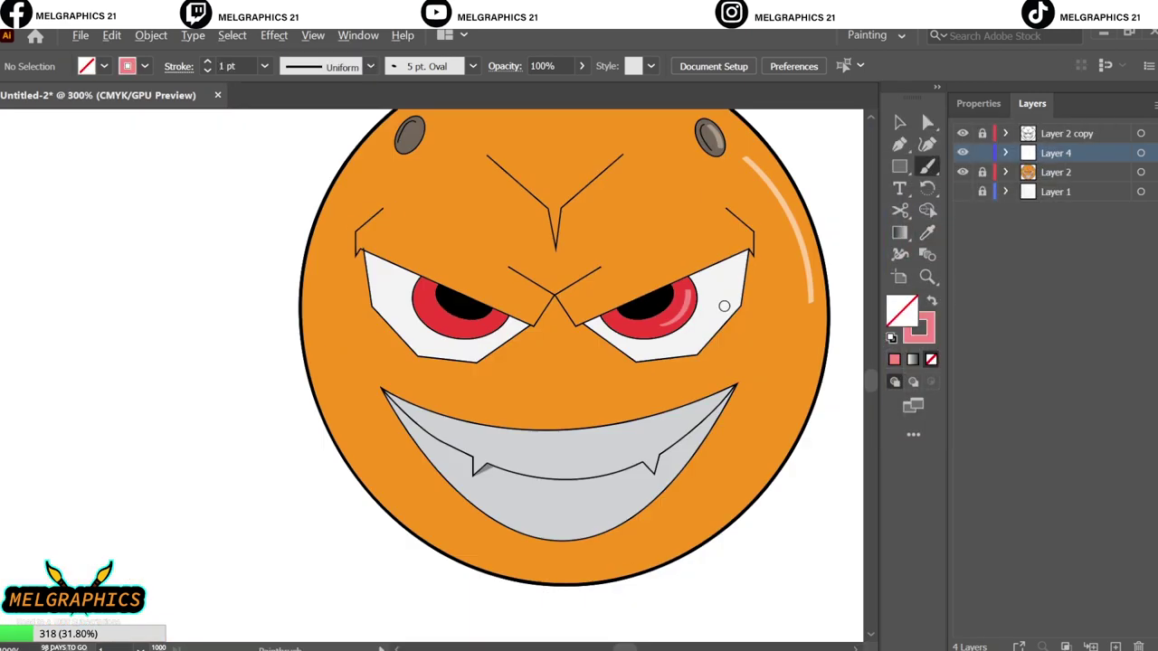
scroll(389, 407, "up", 4)
- Set a near-white fill sampled from the teeth and add Layer 5 on top
left_click(389, 407)
double_click(902, 312)
left_click(1046, 193)
key("b")
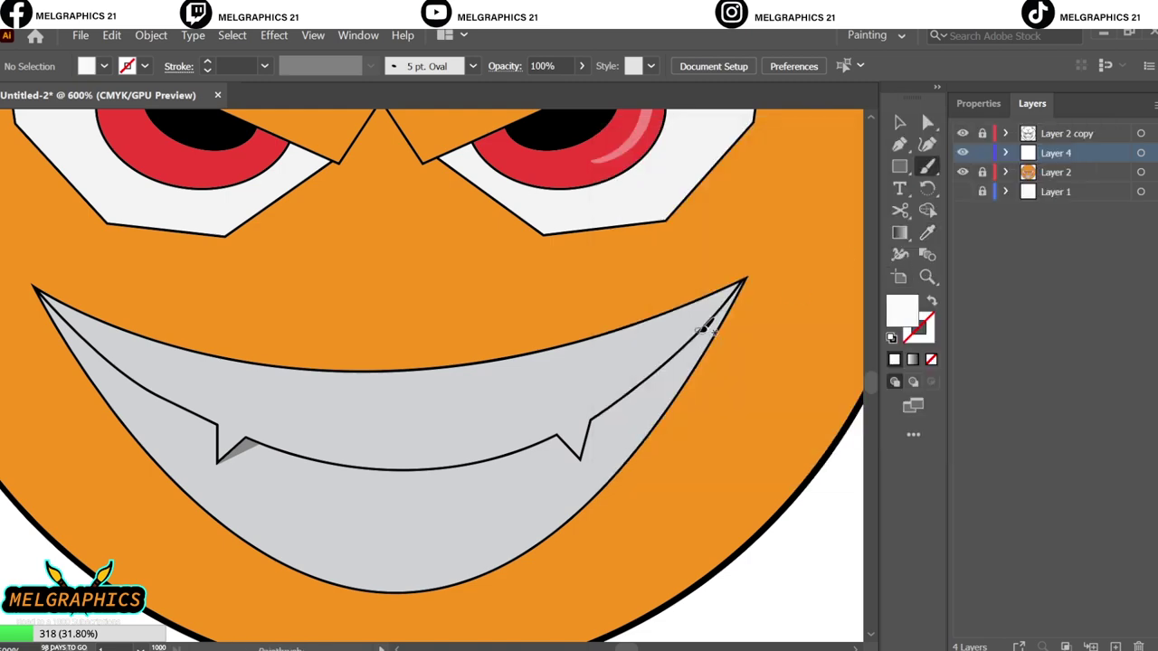
scroll(624, 380, "up", 3)
key("ctrl+l")
key("shift+x")
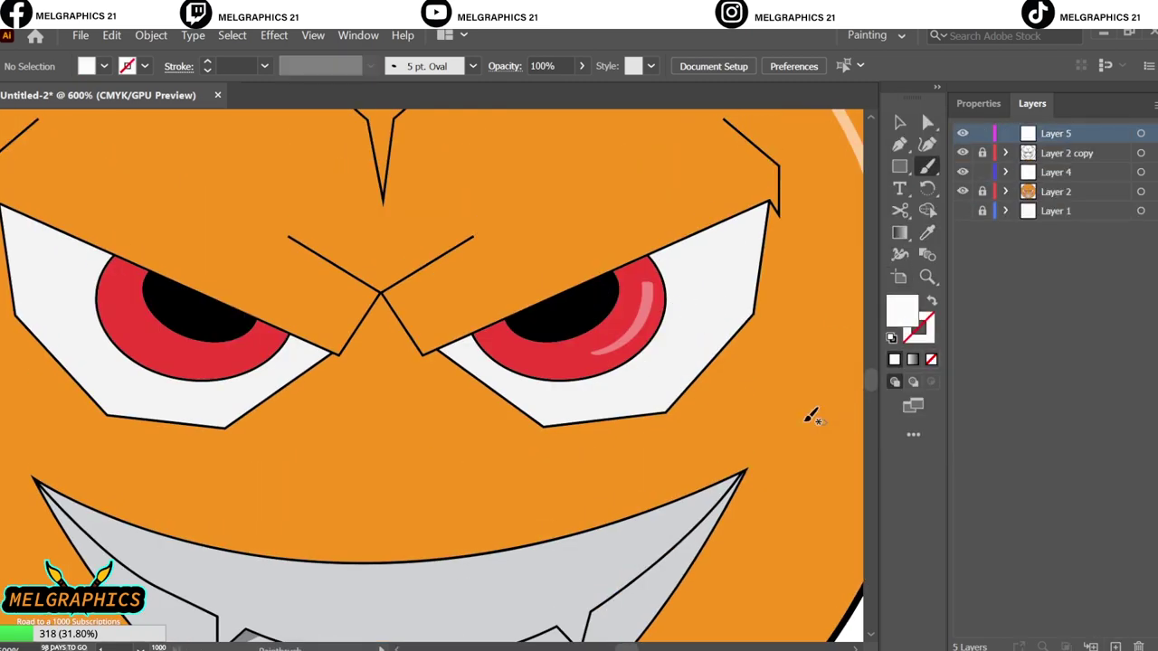
scroll(613, 295, "up", 2)
key("ctrl+0")
key("shift+x")
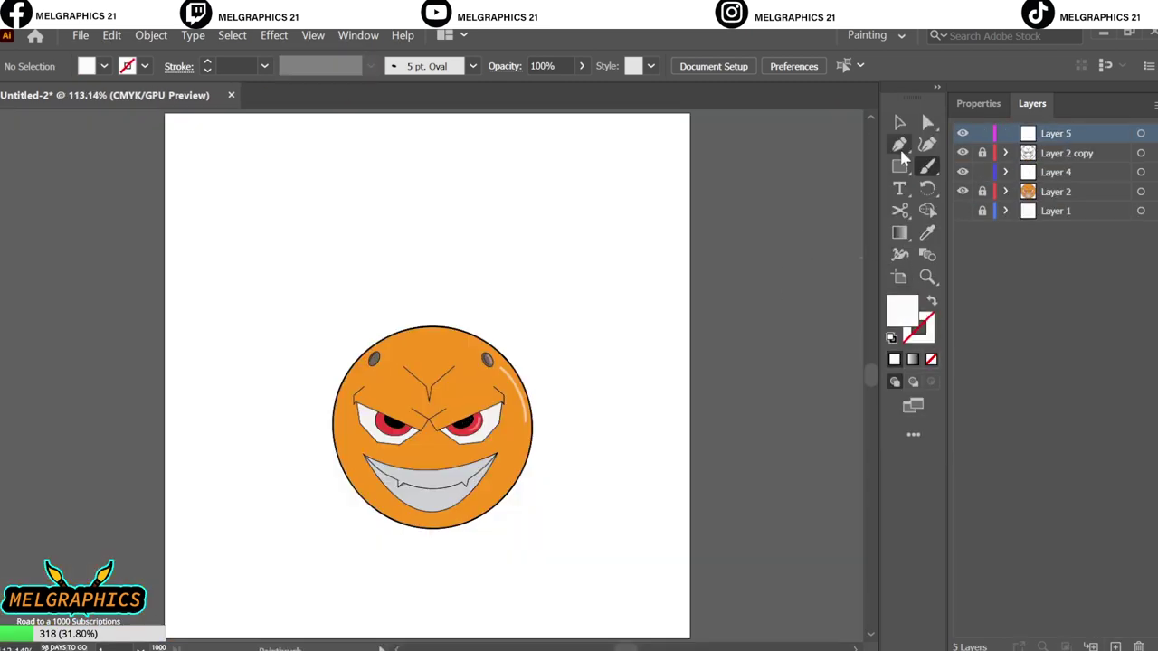
- Draw a small gradient-filled circle in the right pupil, shifting the midpoint toward the dark end
left_click(900, 166)
scroll(483, 406, "up", 3)
scroll(483, 405, "up", 2)
left_click_drag(478, 416, 510, 447)
double_click(900, 234)
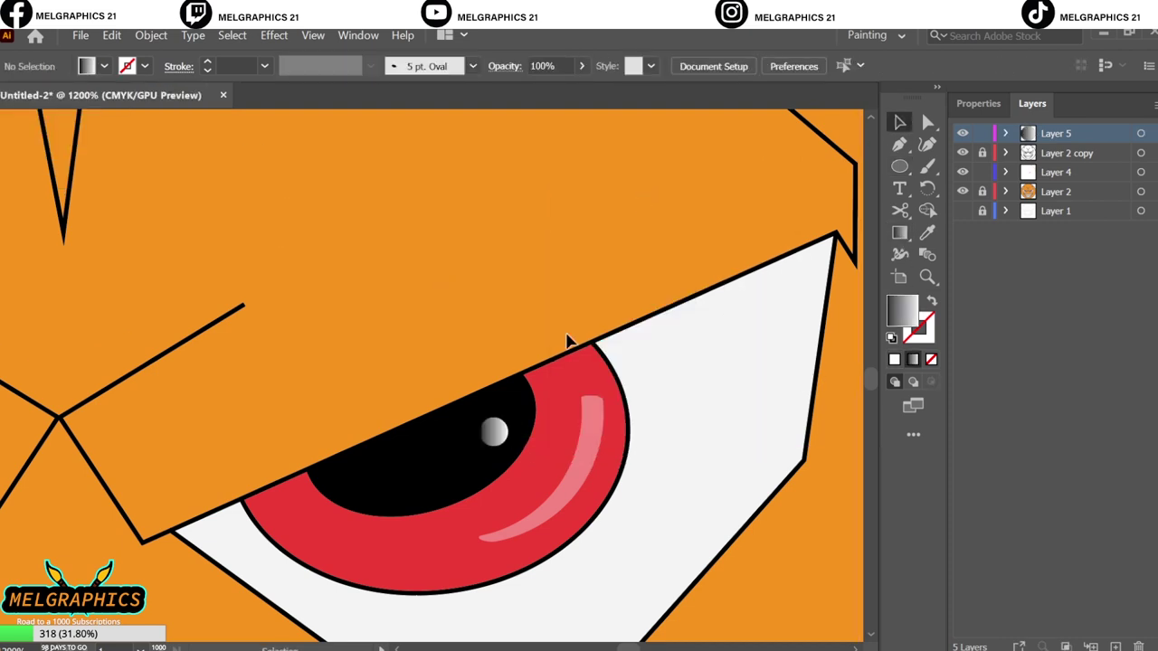
left_click_drag(646, 378, 687, 380)
key("v")
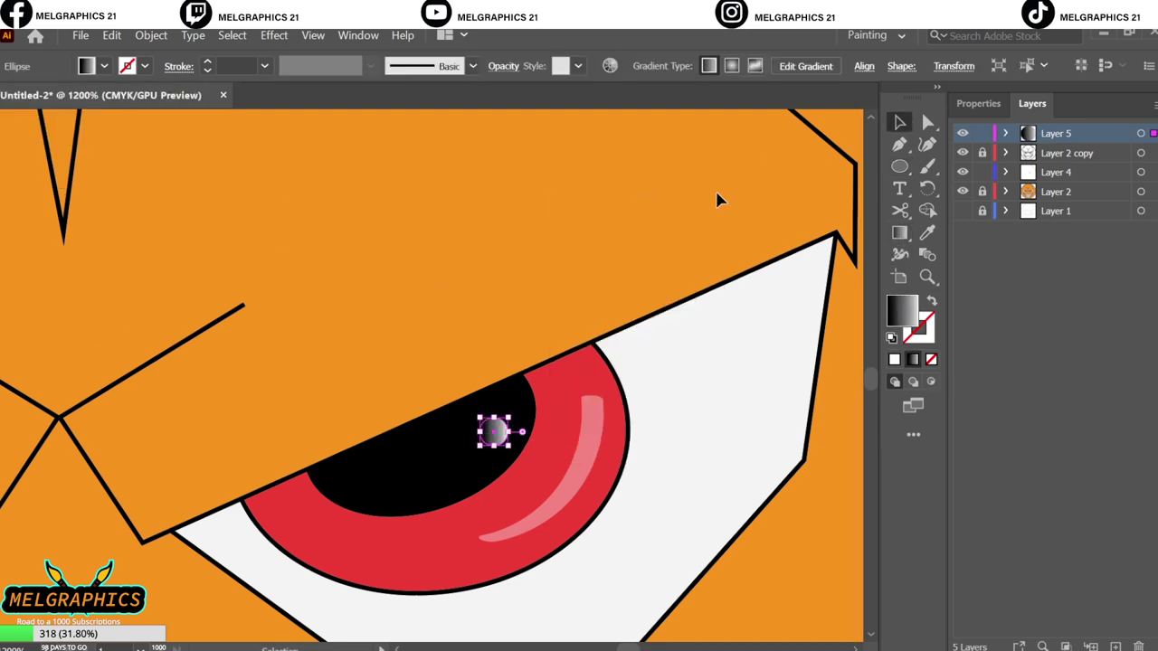
left_click(714, 188)
key("ctrl+0")
key("ctrl+minus")
- Cover the artboard with a red-orange F15A29 rectangle on Layer 1
key("m")
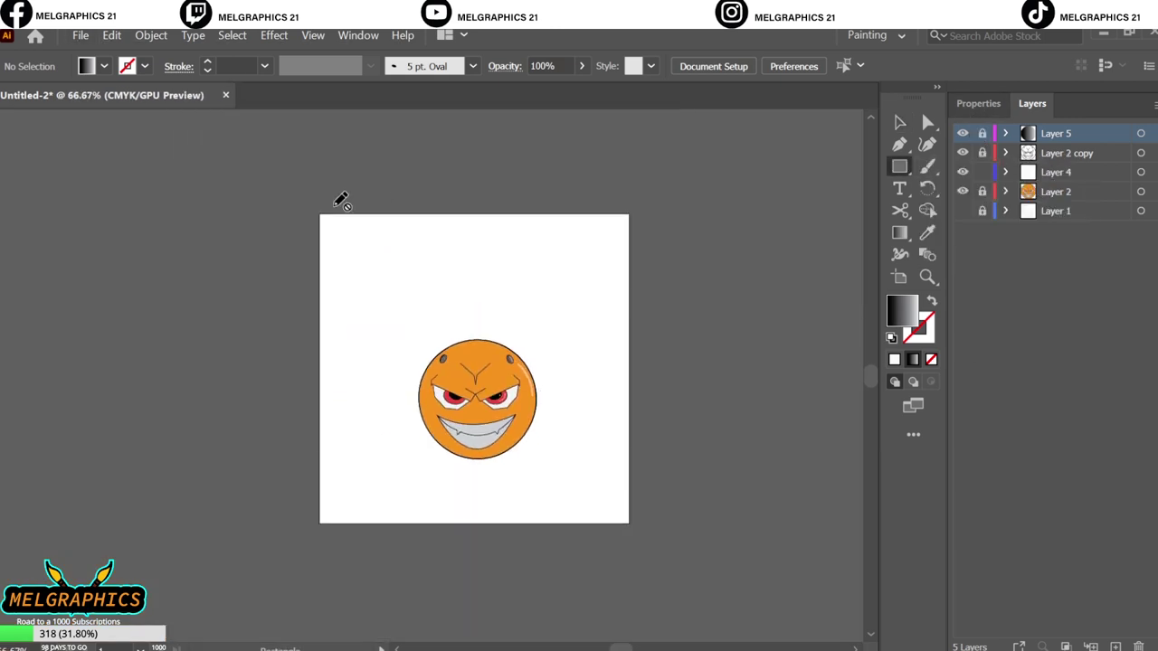
left_click(1055, 210)
left_click(962, 211)
left_click_drag(420, 340, 630, 525)
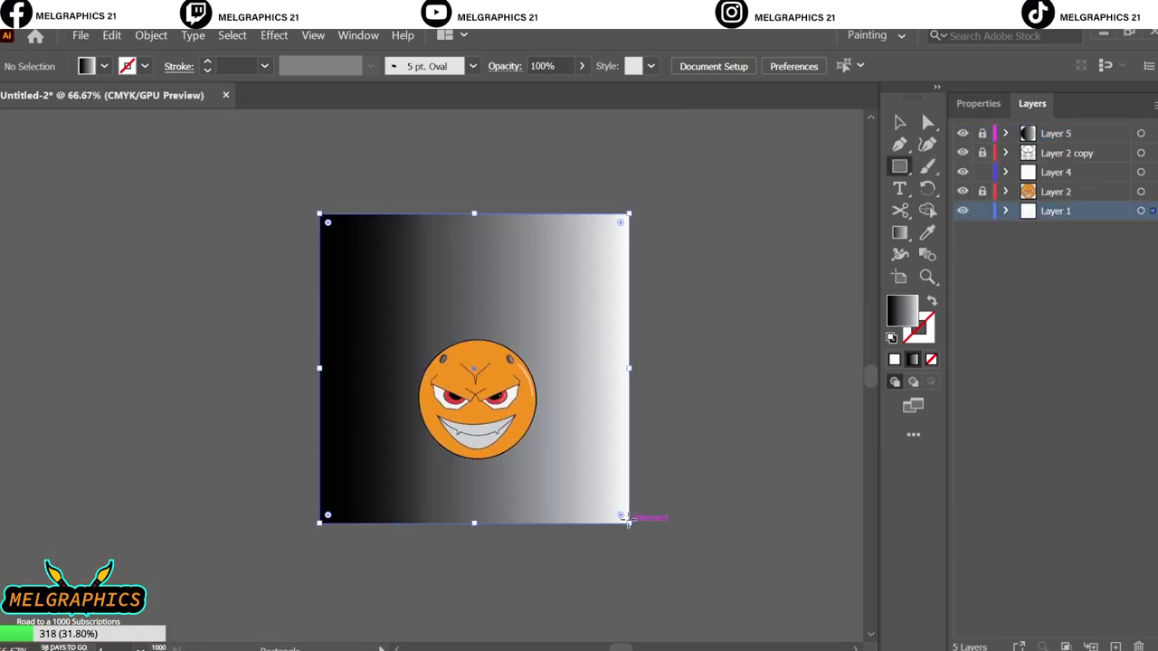
left_click(104, 66)
left_click(145, 94)
key("v")
left_click(728, 274)
scroll(473, 478, "up", 5)
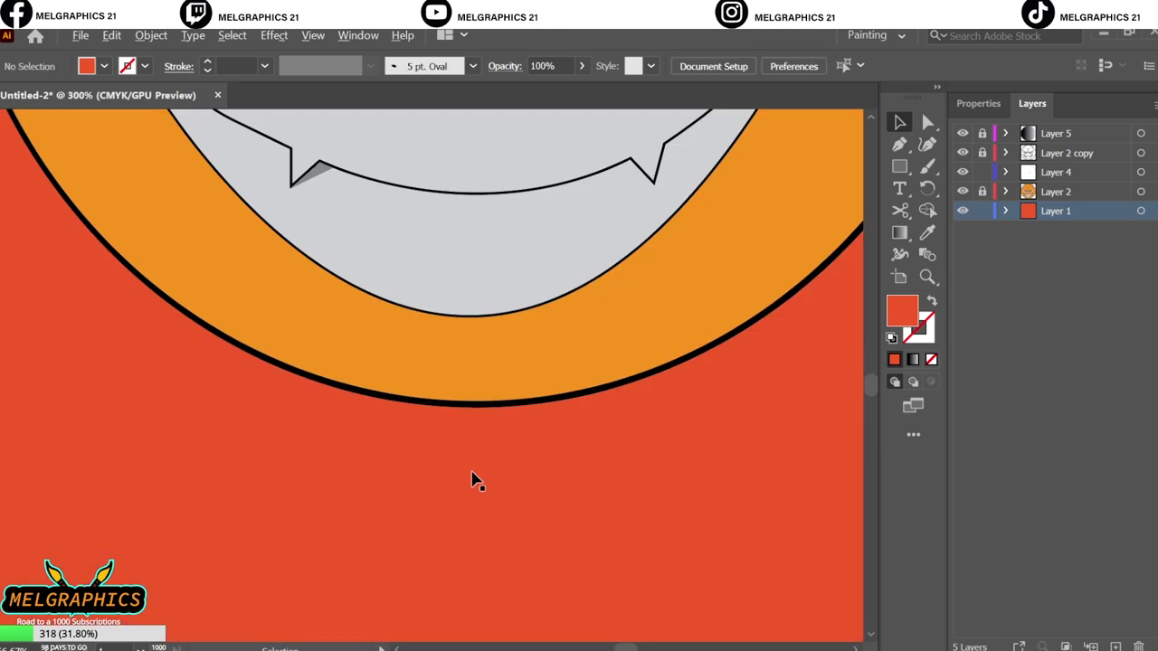
scroll(426, 453, "up", 1)
- Add a flat dark red shadow ellipse beneath the face
key("l")
left_click_drag(613, 450, 613, 449)
double_click(901, 310)
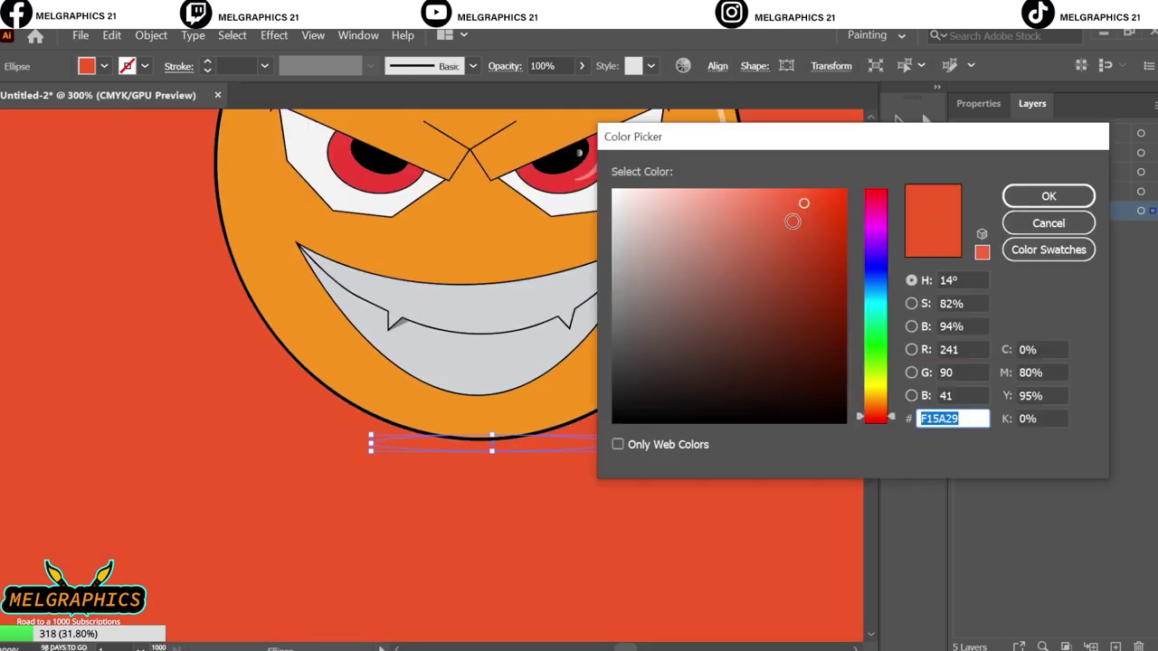
left_click(796, 326)
left_click(1046, 194)
key("v")
left_click(768, 512)
key("ctrl+0")
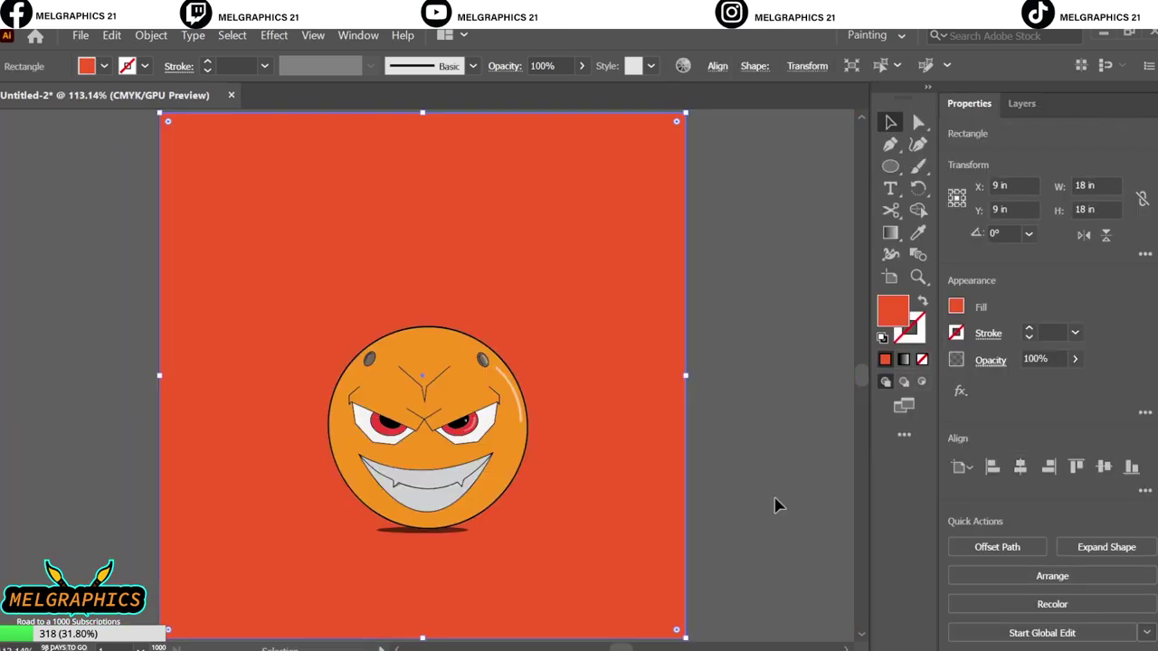
left_click(737, 343)
left_click(1021, 103)
- Select the orange ball and try Offset Path settings with round joins, then cancel
left_click(1028, 268)
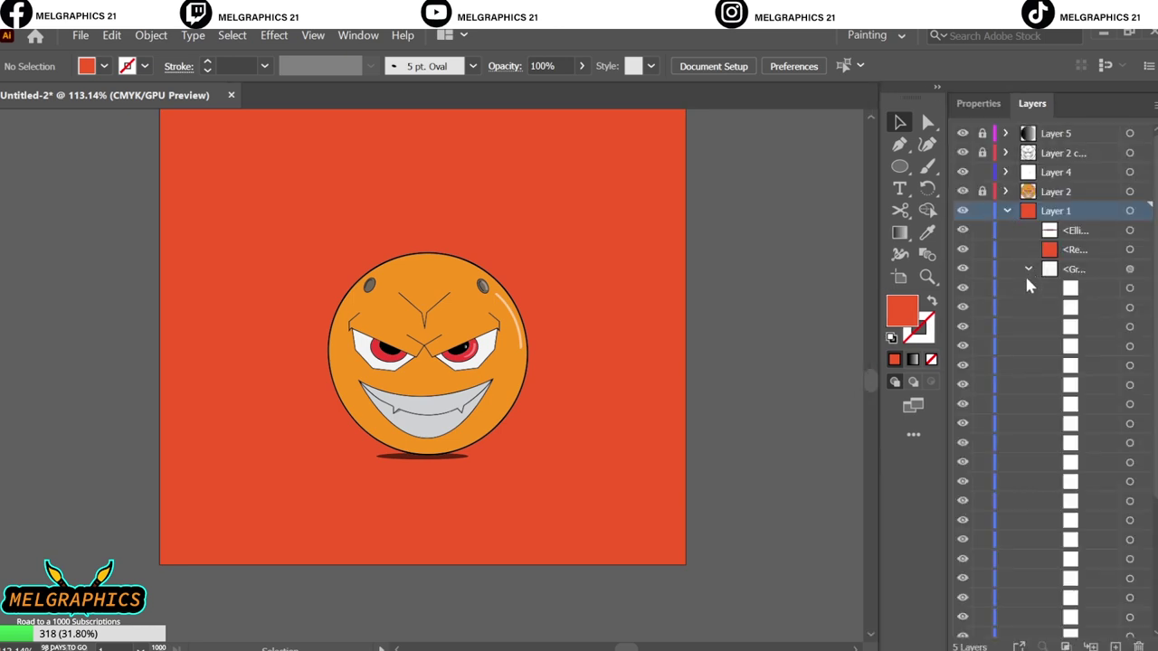
scroll(1131, 453, "down", 2)
scroll(1135, 407, "up", 2)
left_click(1128, 403)
left_click(274, 35)
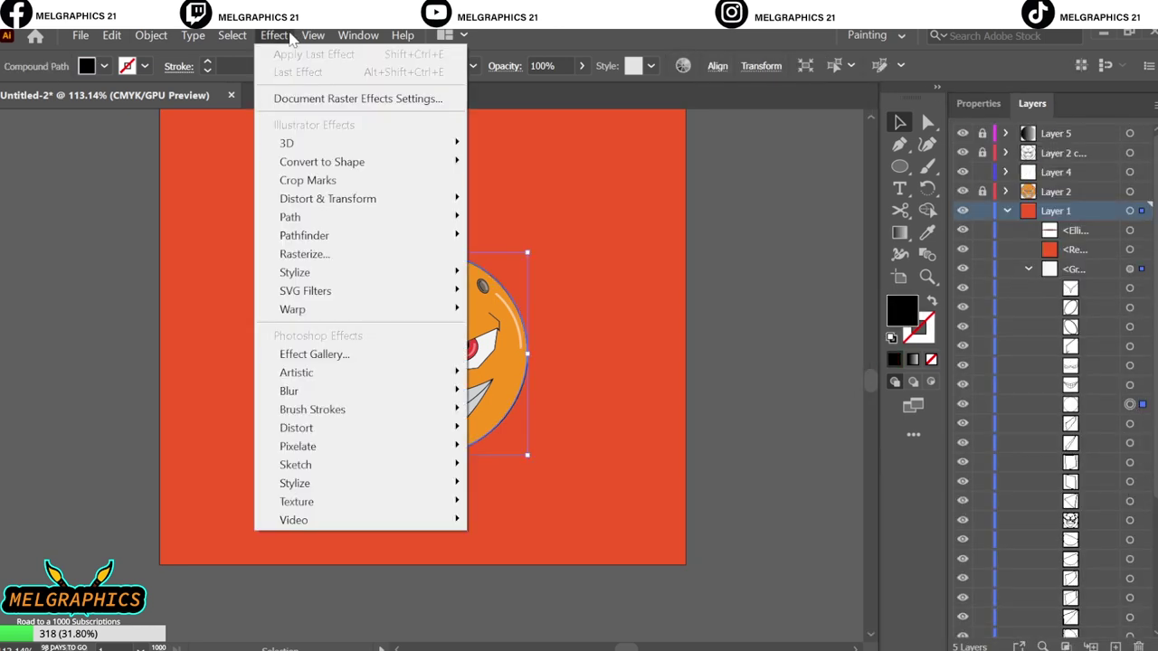
left_click(493, 230)
left_click(583, 328)
left_click(543, 368)
left_click(515, 296)
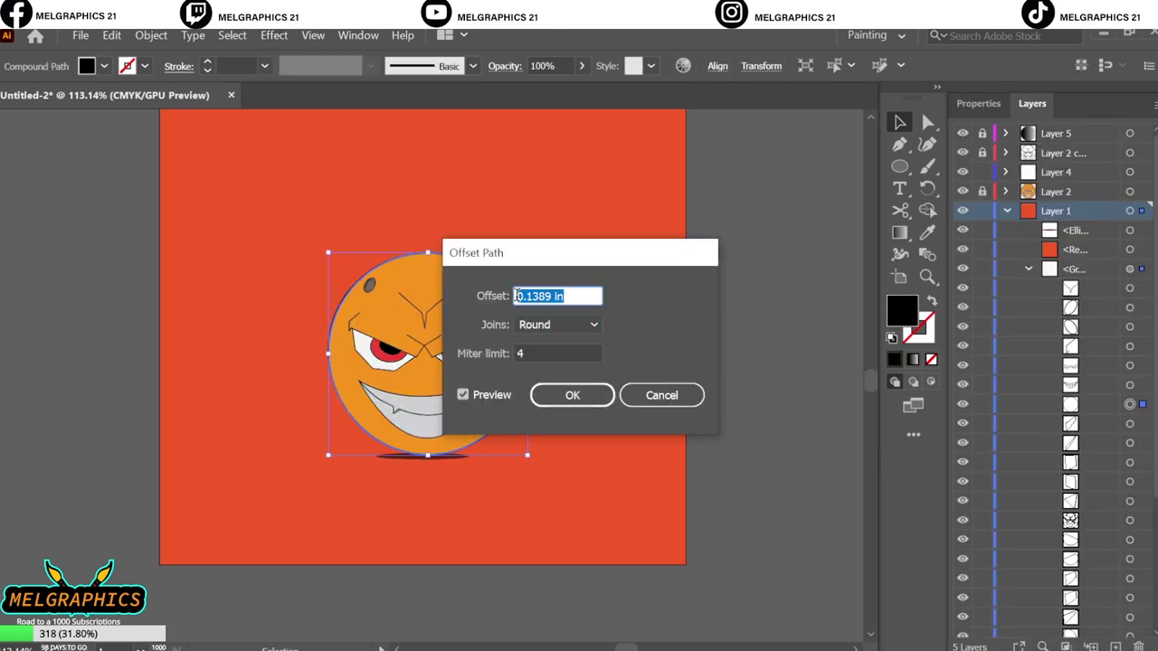
left_click(648, 395)
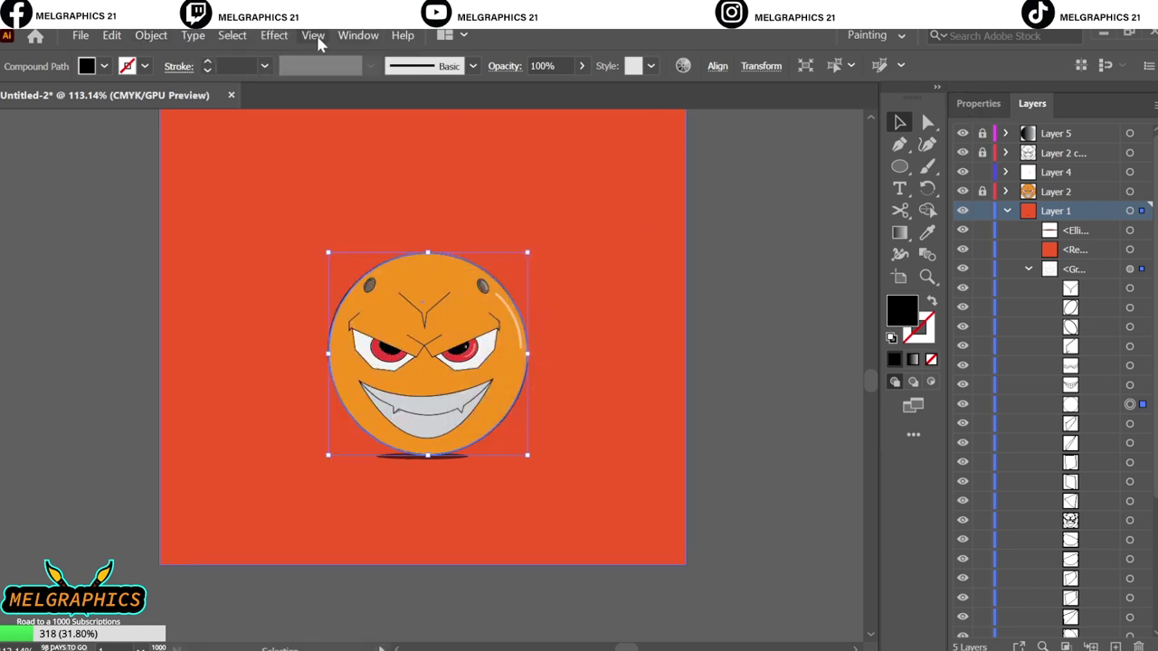
- Apply a 1 in Offset Path with miter joins to the ball
left_click(275, 35)
left_click(530, 217)
left_click(583, 324)
left_click(543, 336)
left_click(568, 295)
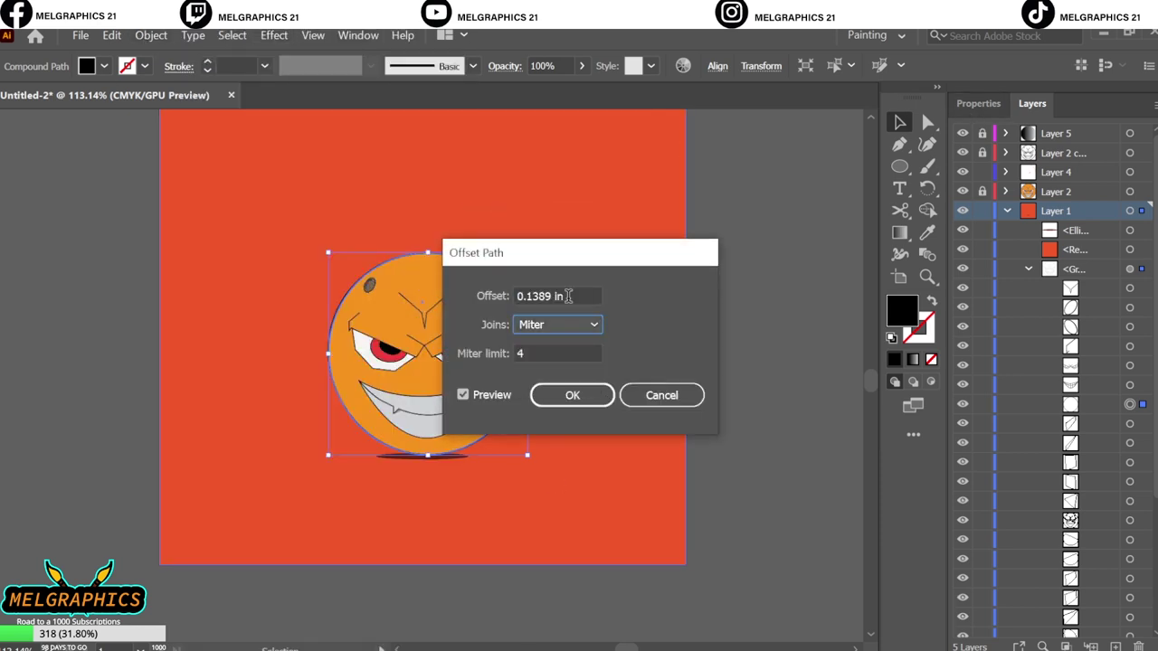
type("1")
left_click(572, 395)
left_click(733, 353)
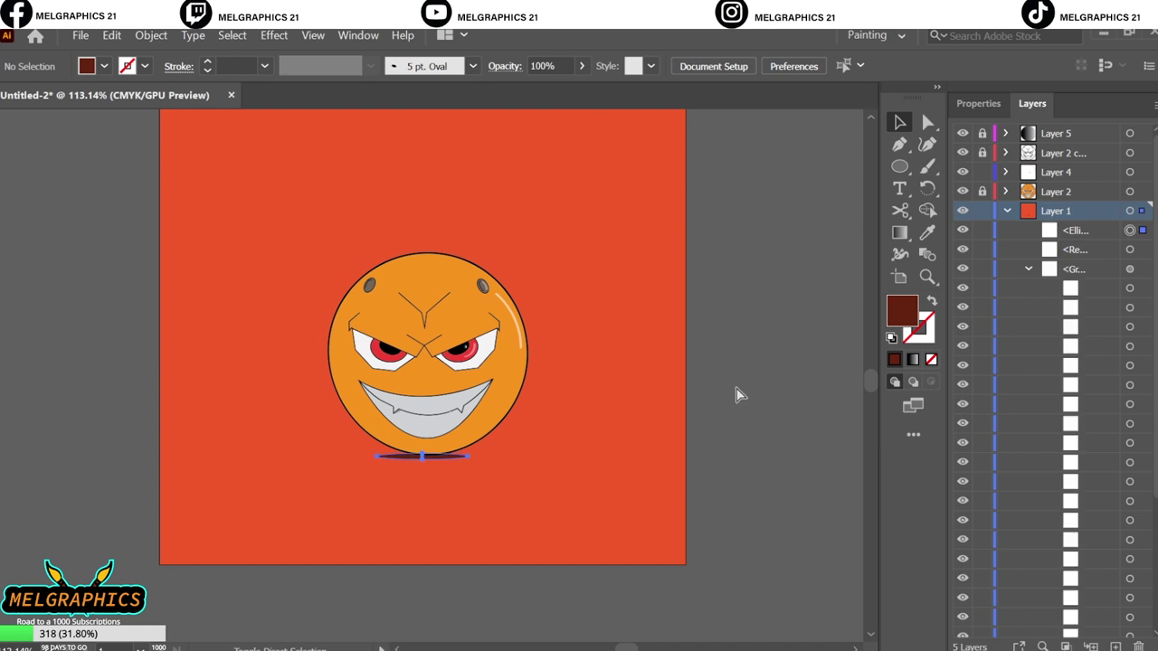
- Revise the offset settings to thin the black ring into a narrow outline
key("ctrl+z")
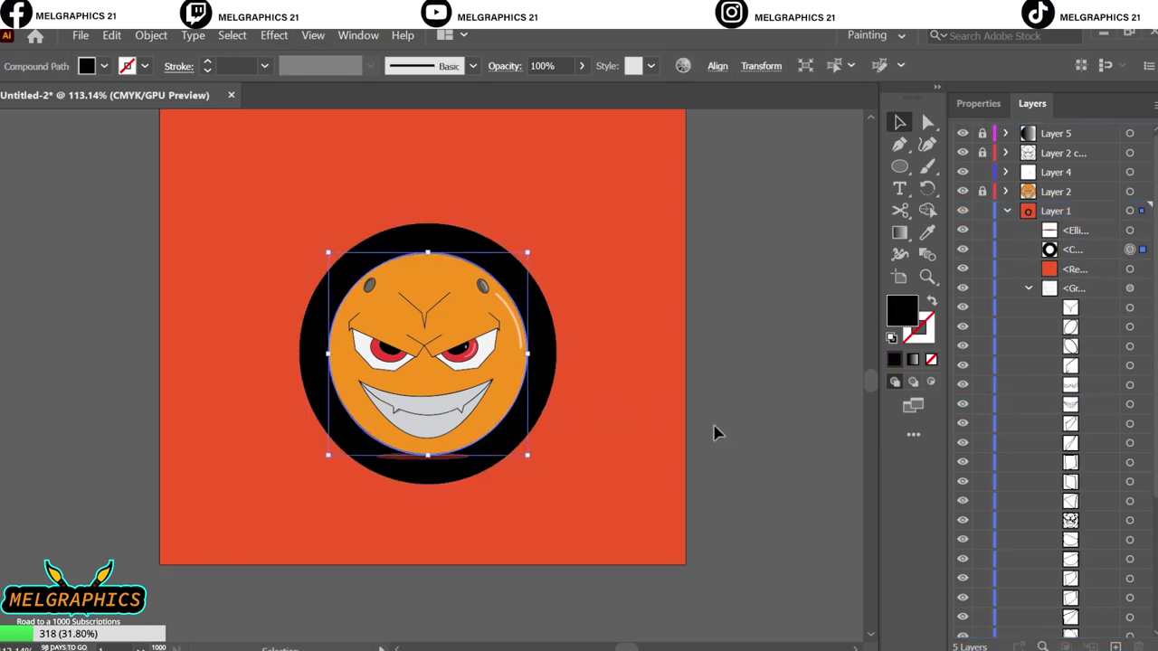
key("ctrl+z")
left_click(275, 35)
left_click(504, 227)
left_click(766, 395)
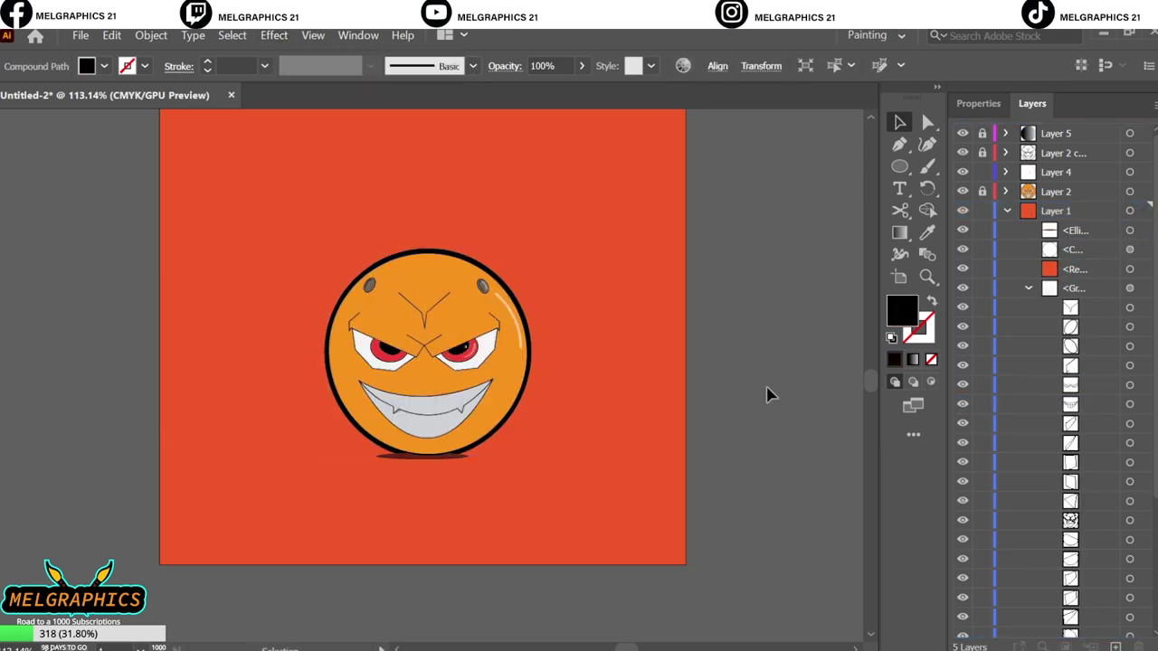
key("ctrl+z")
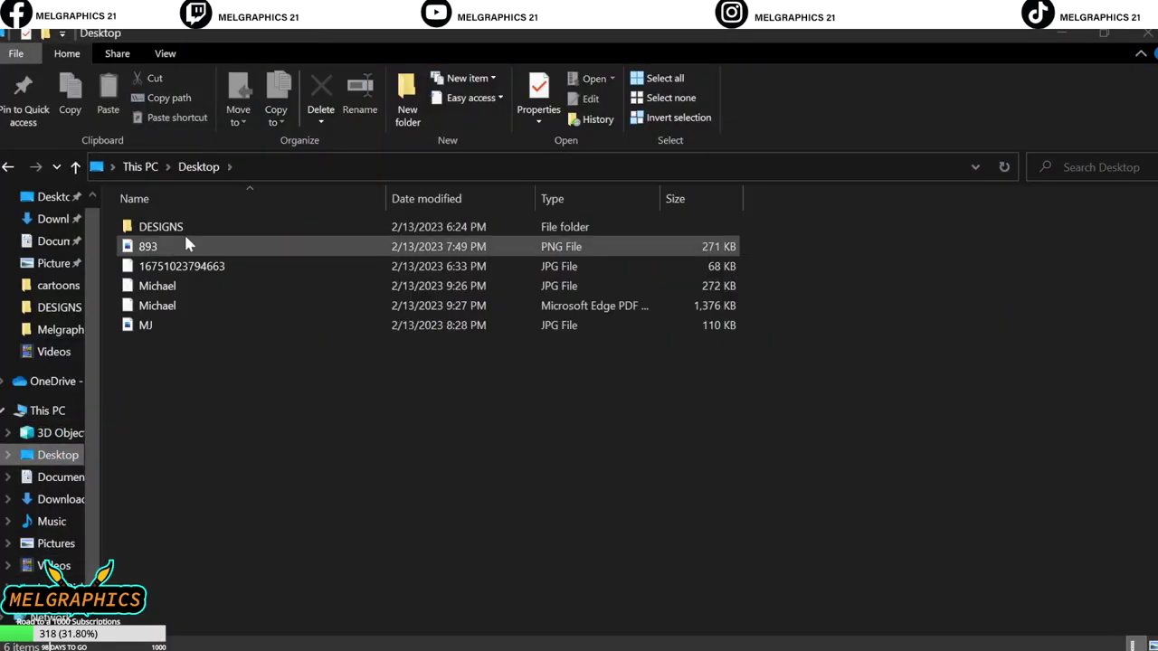
- Open DESIGNS > Melgraphics > watermark and drag Mel(updated) onto Illustrator
double_click(181, 228)
double_click(154, 284)
double_click(171, 347)
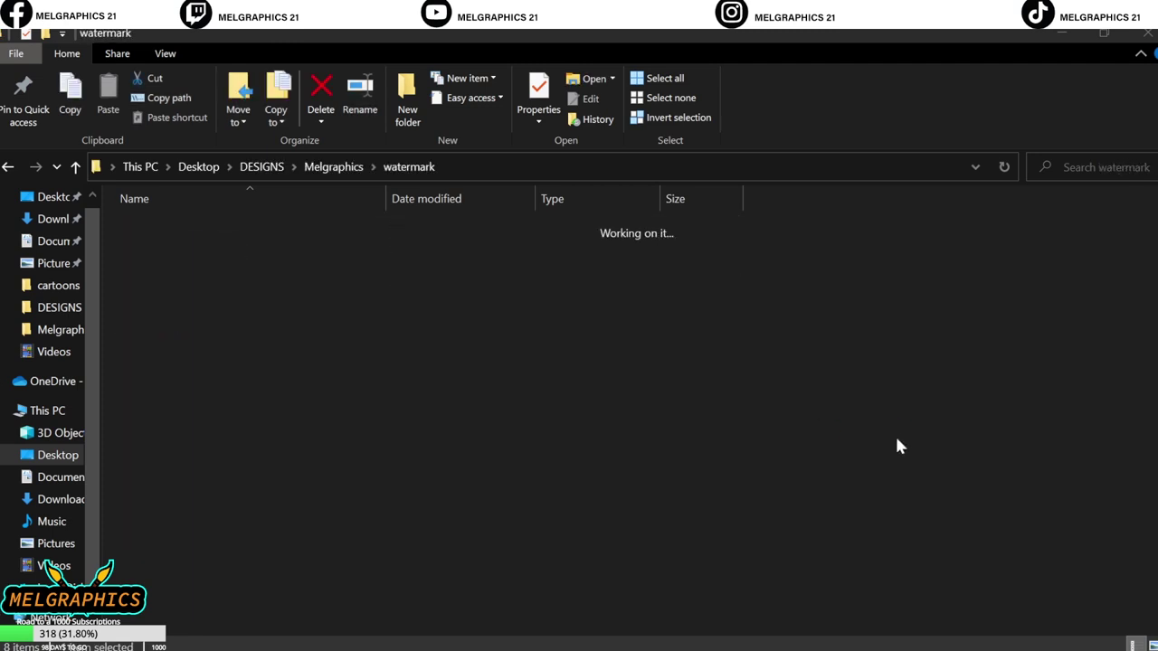
left_click(823, 267)
left_click_drag(798, 280, 629, 527)
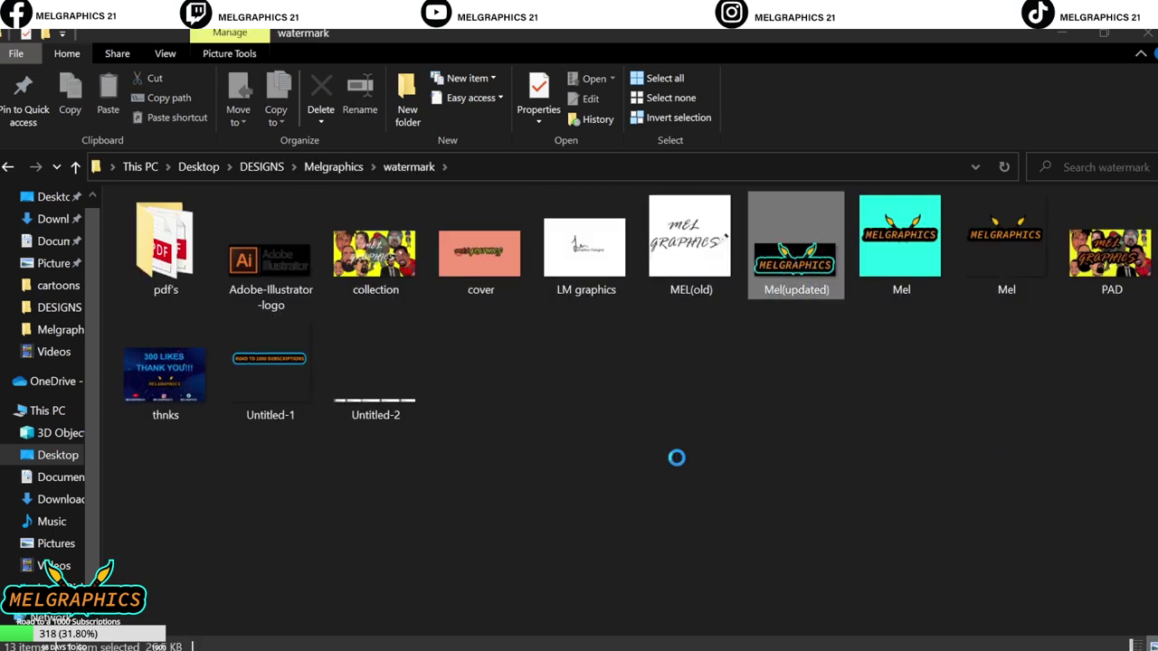